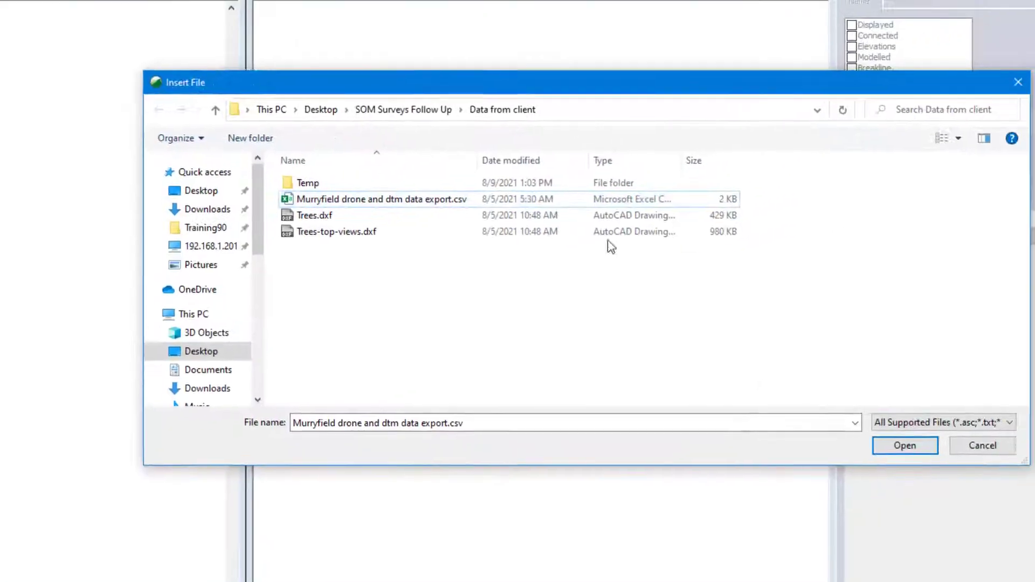
Step: Insert the file Murryfield drone and dtm data export.csv using the SOM Surveys import format
left_click(655, 141)
left_click(869, 457)
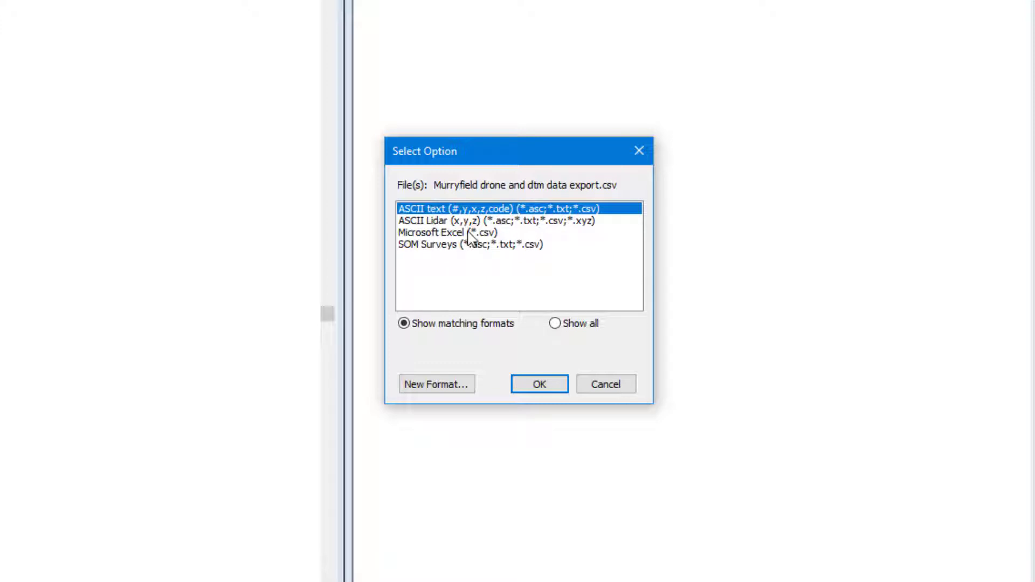
left_click(465, 247)
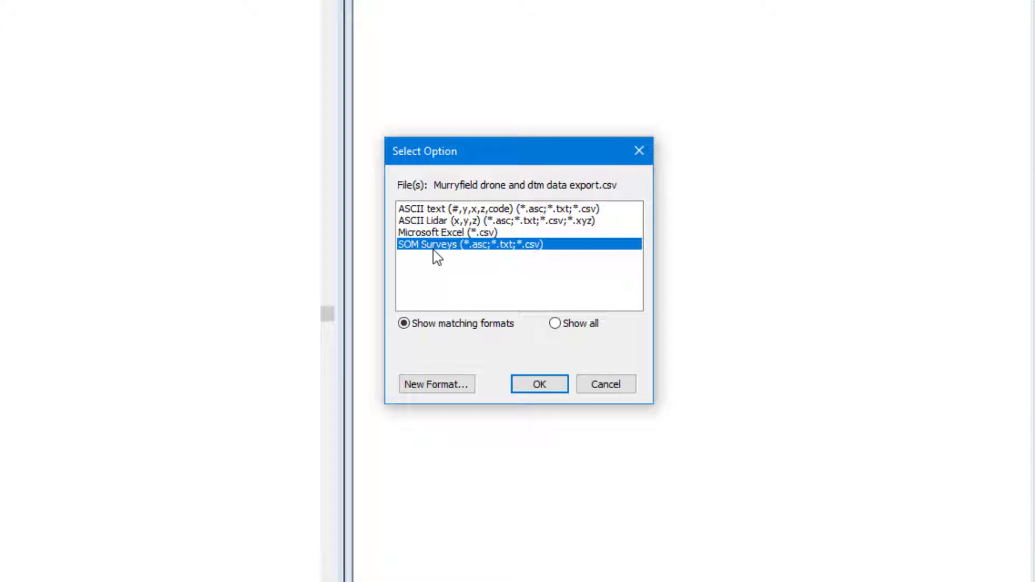
left_click(544, 382)
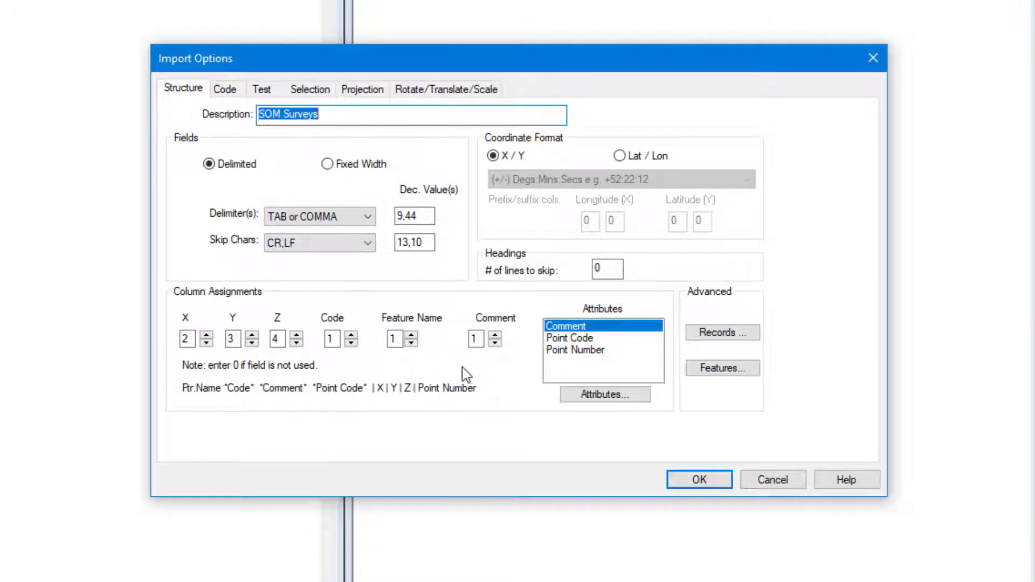
Step: Review the import code properties defined for the target and bb* codes
left_click(224, 90)
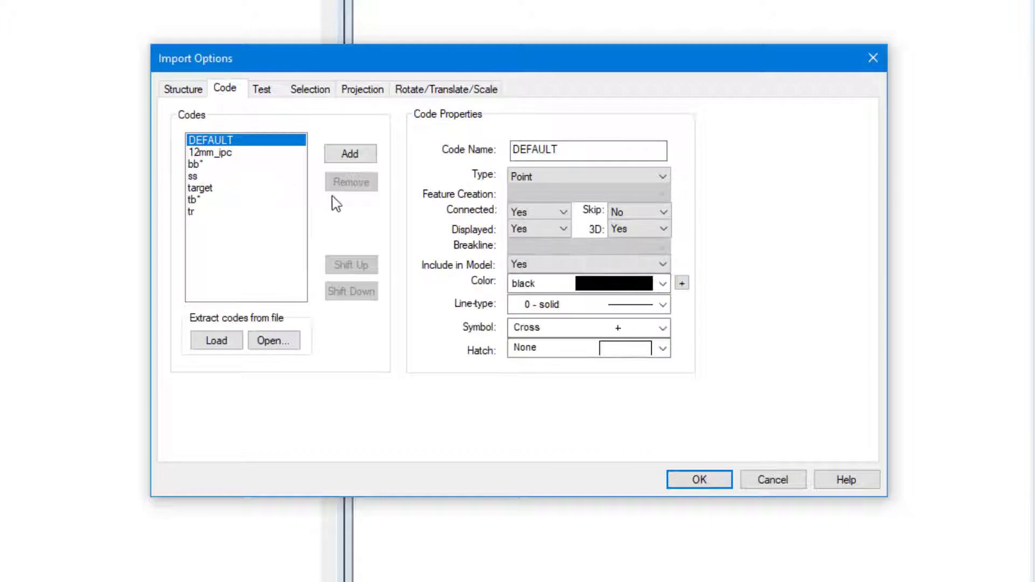
left_click(213, 191)
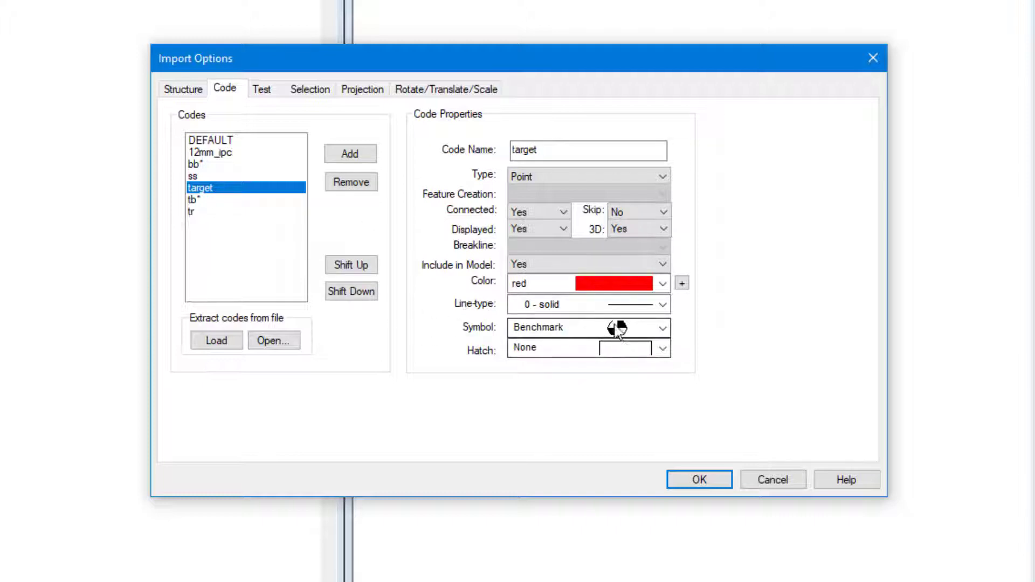
left_click(201, 165)
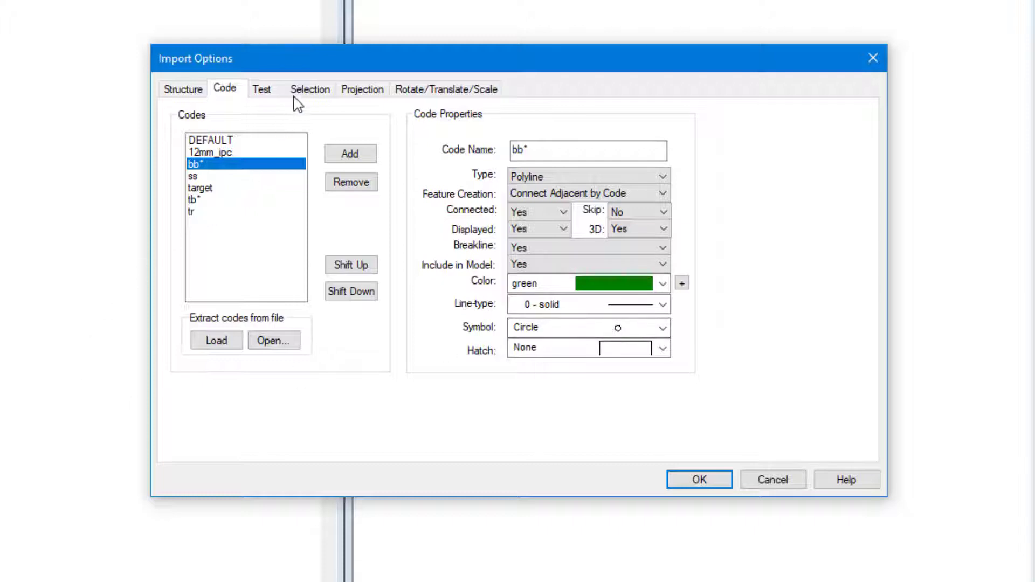
Step: Set the current projection from EPSG code 2053 and complete the import without coordinate conversion
left_click(353, 97)
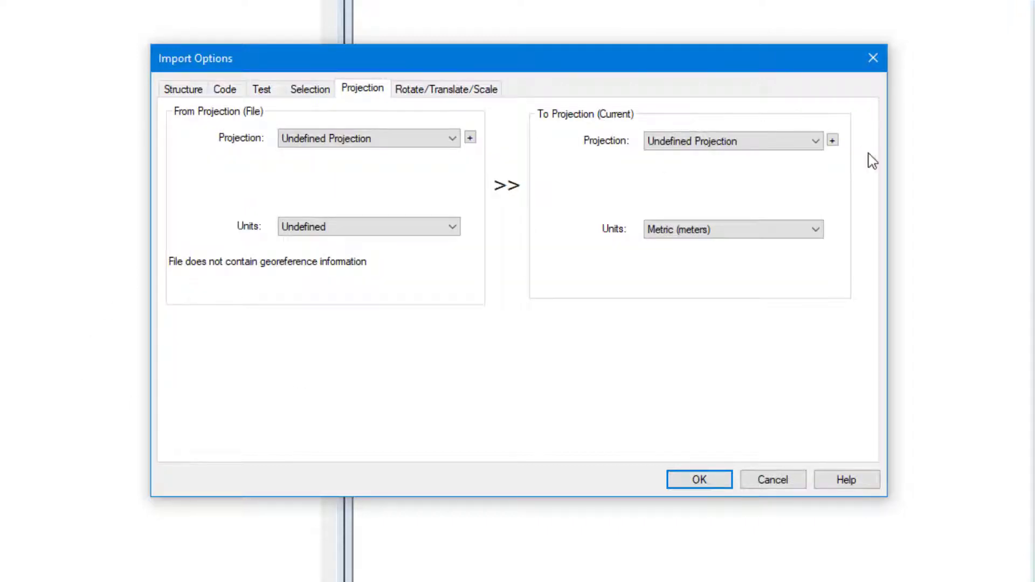
left_click(833, 142)
left_click(639, 305)
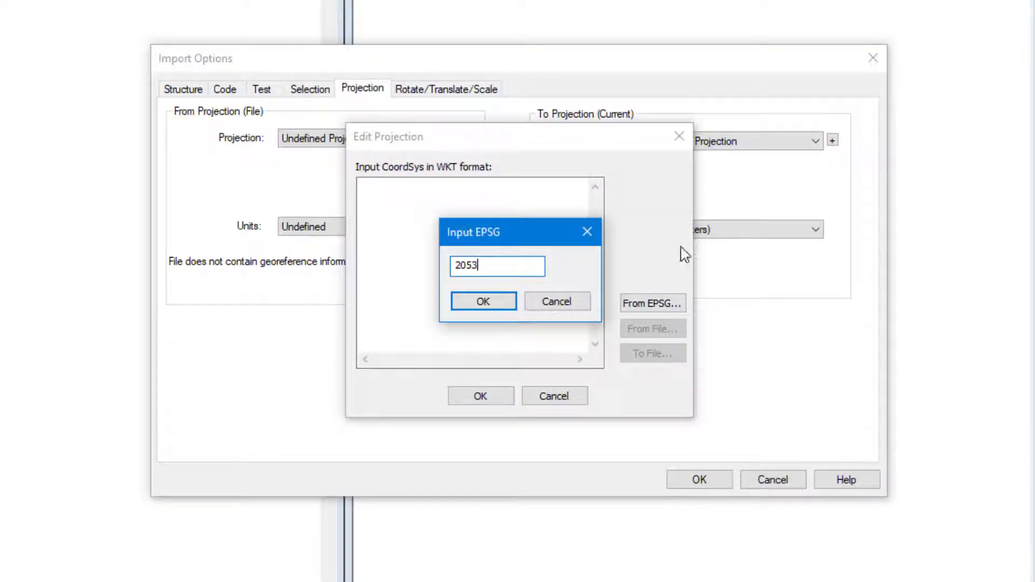
left_click(492, 303)
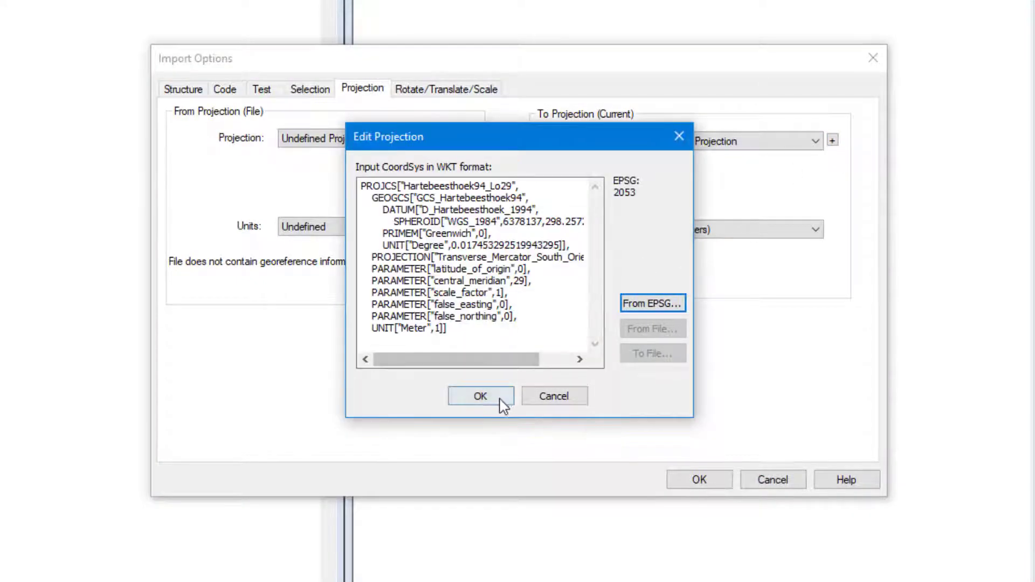
left_click(481, 396)
left_click(699, 479)
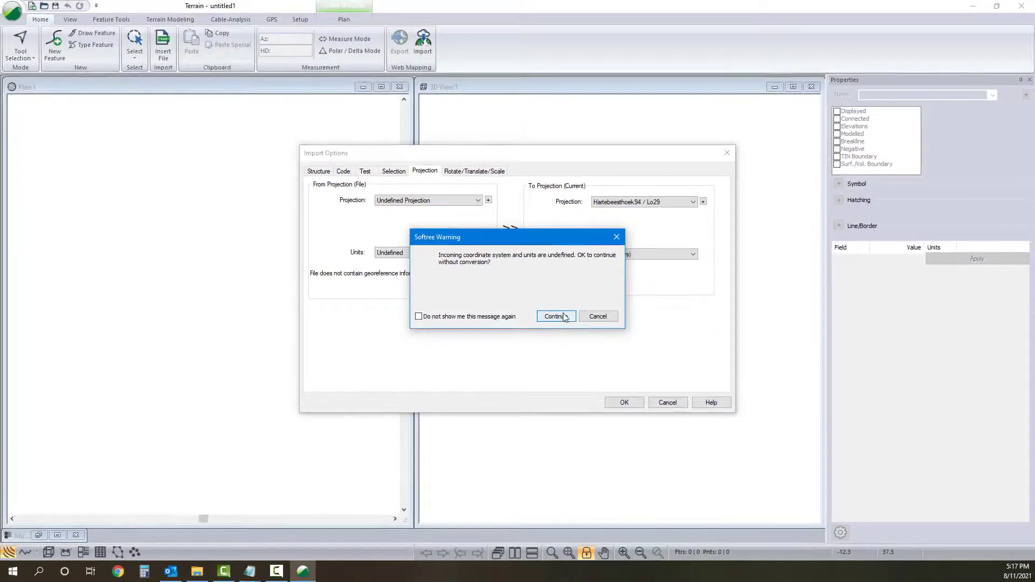
left_click(563, 318)
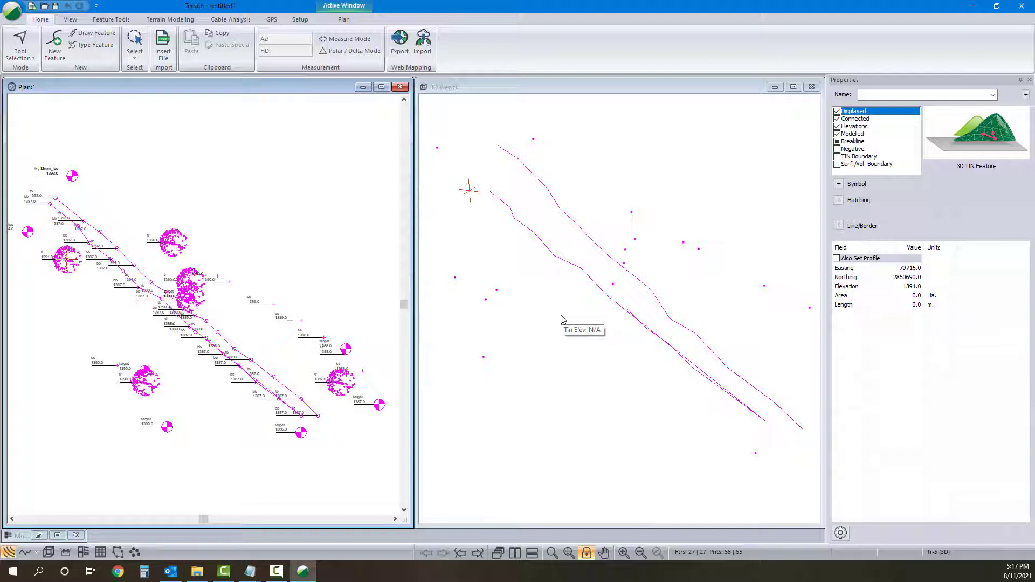
Step: Turn off the labels in the plan window's display options
left_click(273, 303)
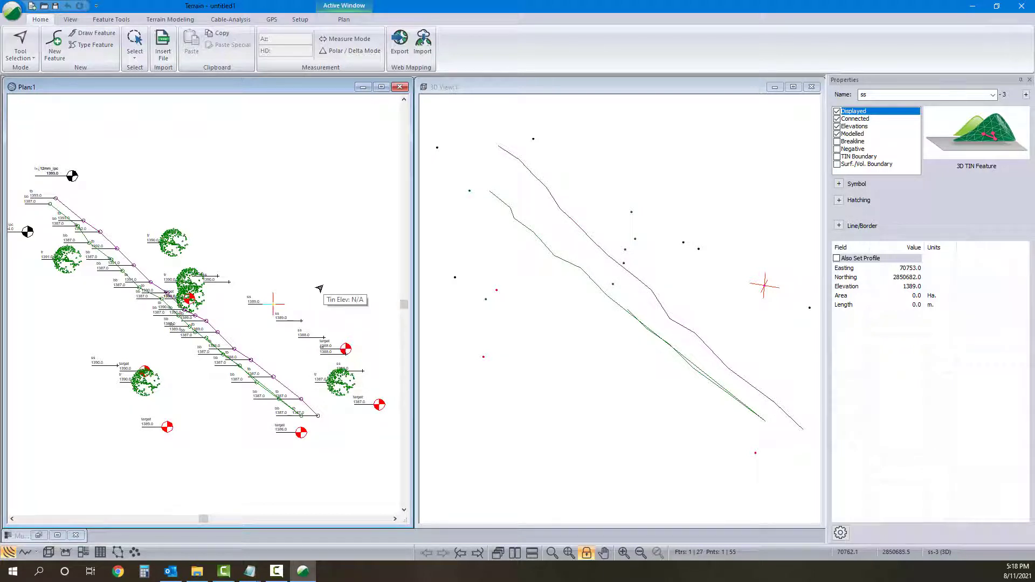
left_click(70, 19)
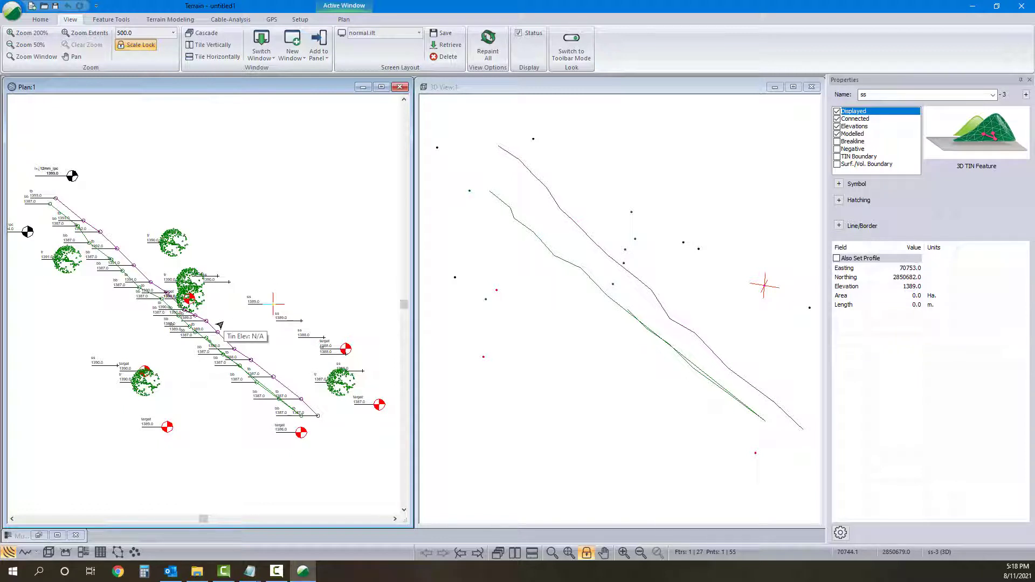
scroll(177, 294, "up", 5)
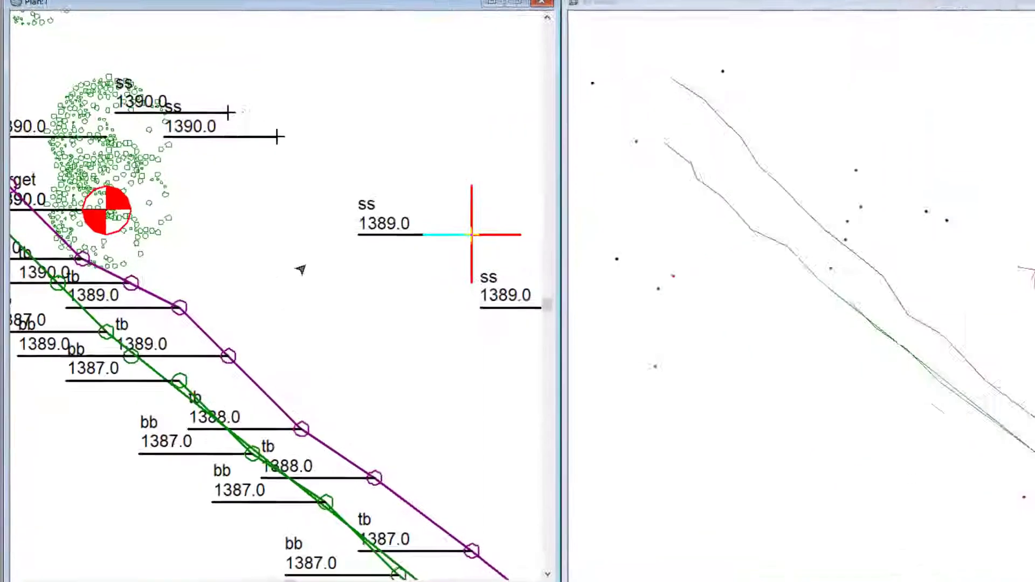
right_click(283, 229)
left_click(651, 343)
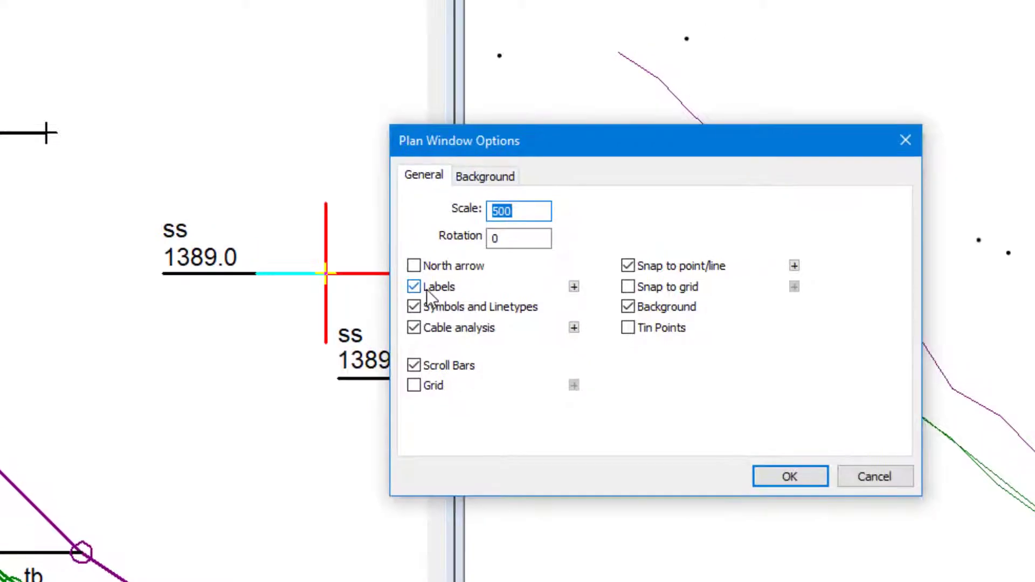
left_click(439, 286)
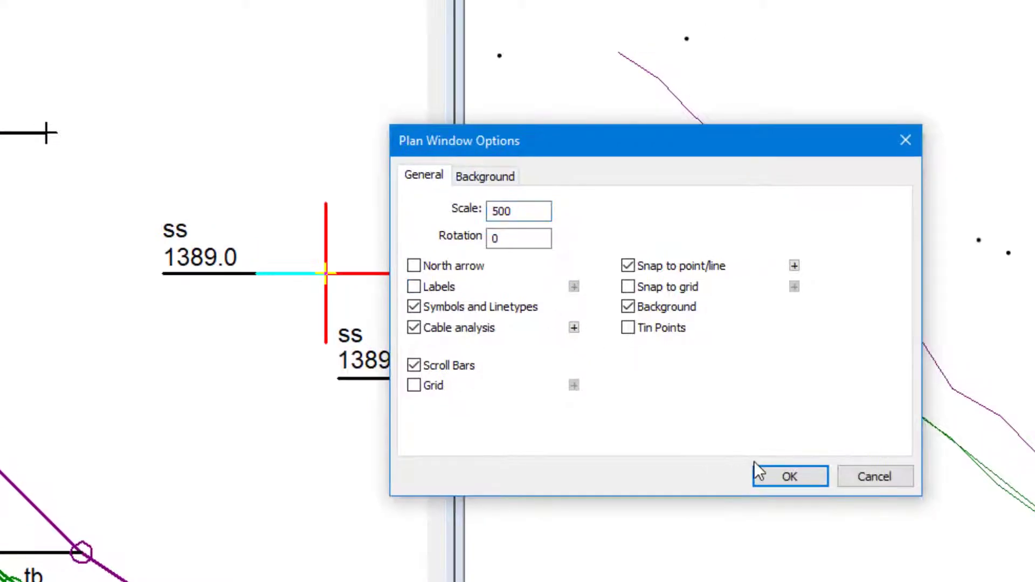
left_click(757, 473)
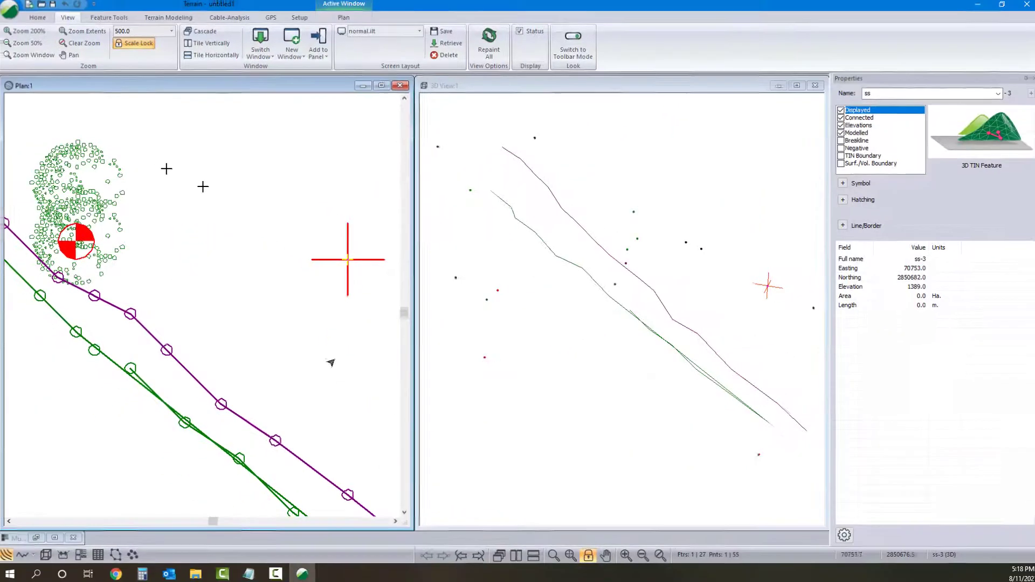
middle_click_drag(306, 352, 268, 308)
scroll(268, 309, "down", 2)
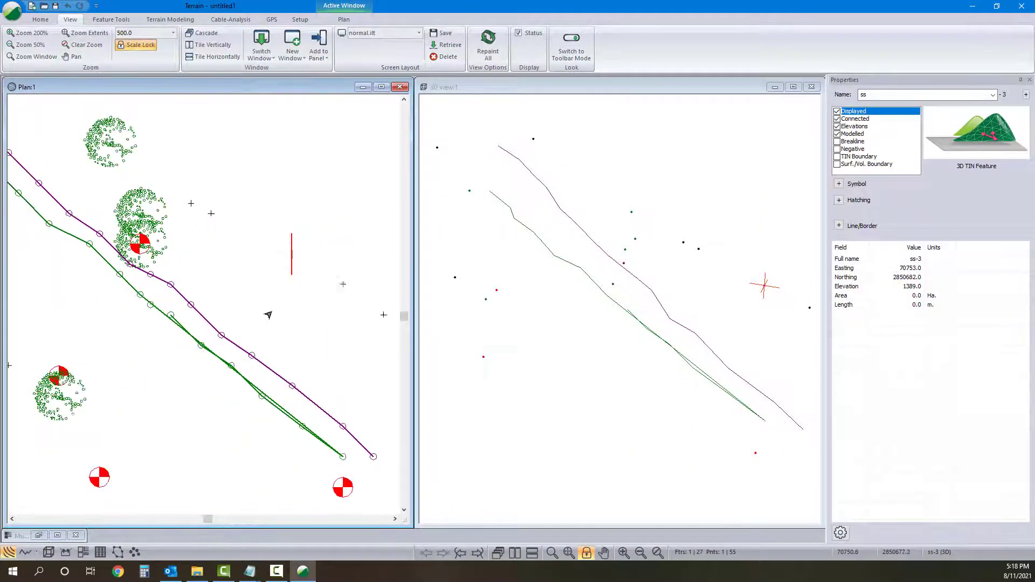
right_click(295, 291)
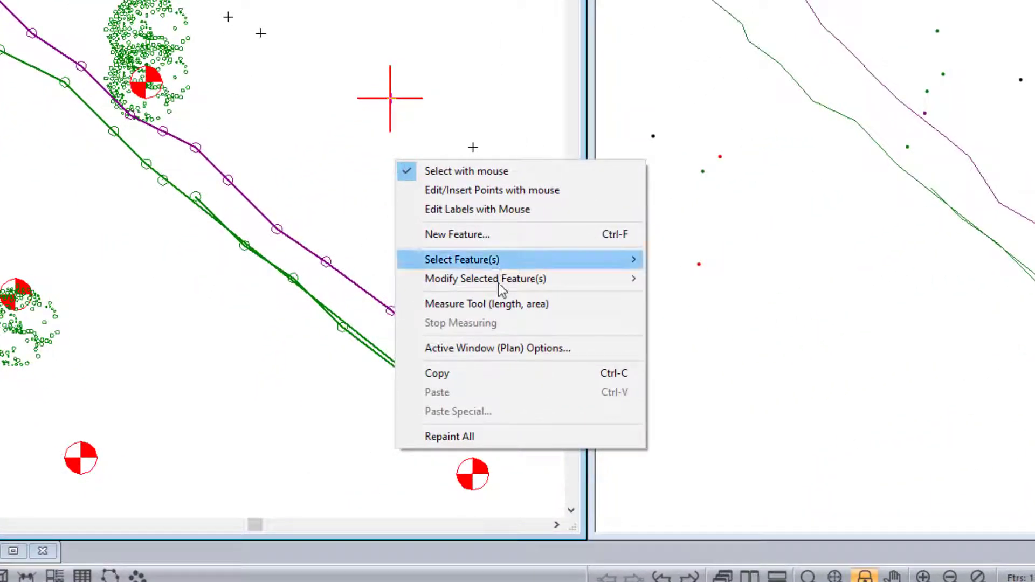
left_click(464, 359)
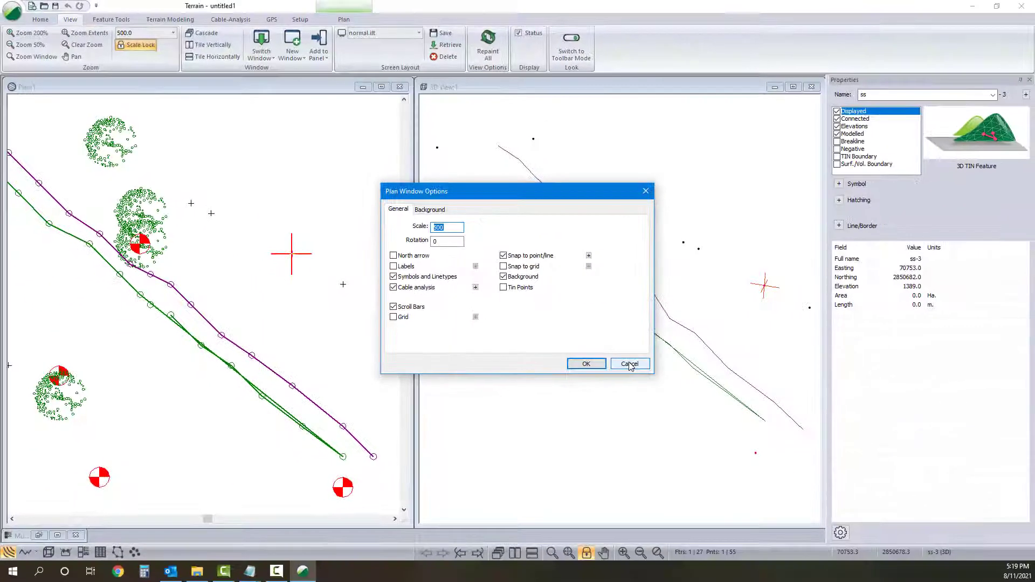
left_click(764, 399)
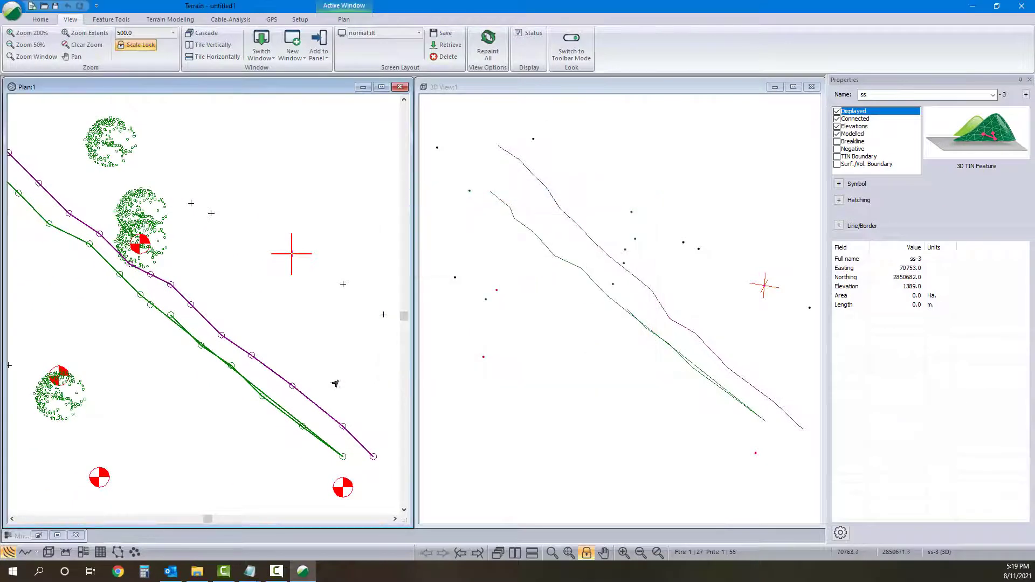
Step: Examine how the points of the two bank polylines are connected in the plan view
scroll(317, 318, "down", 1)
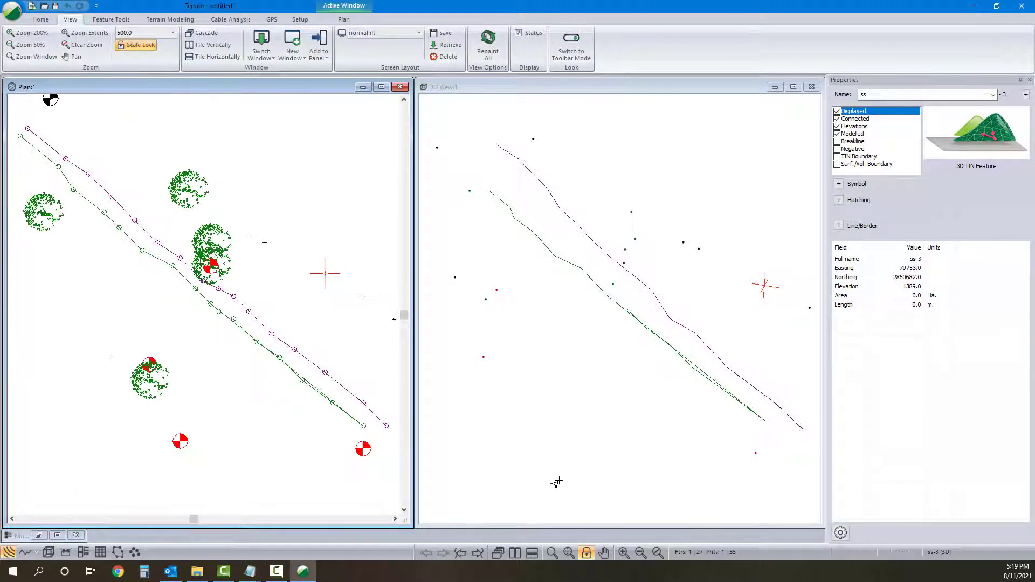
scroll(307, 317, "up", 1)
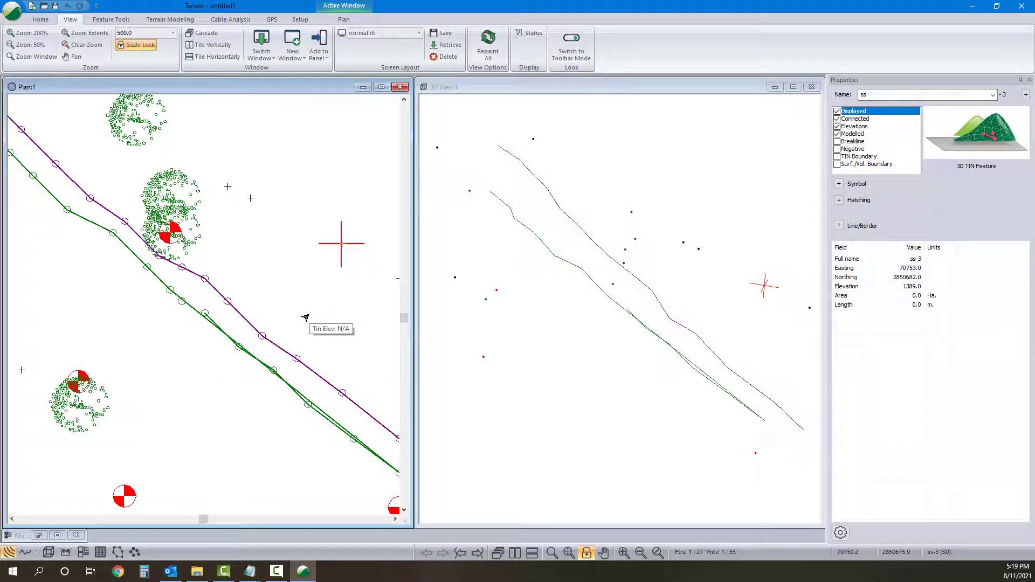
middle_click_drag(268, 323, 254, 303)
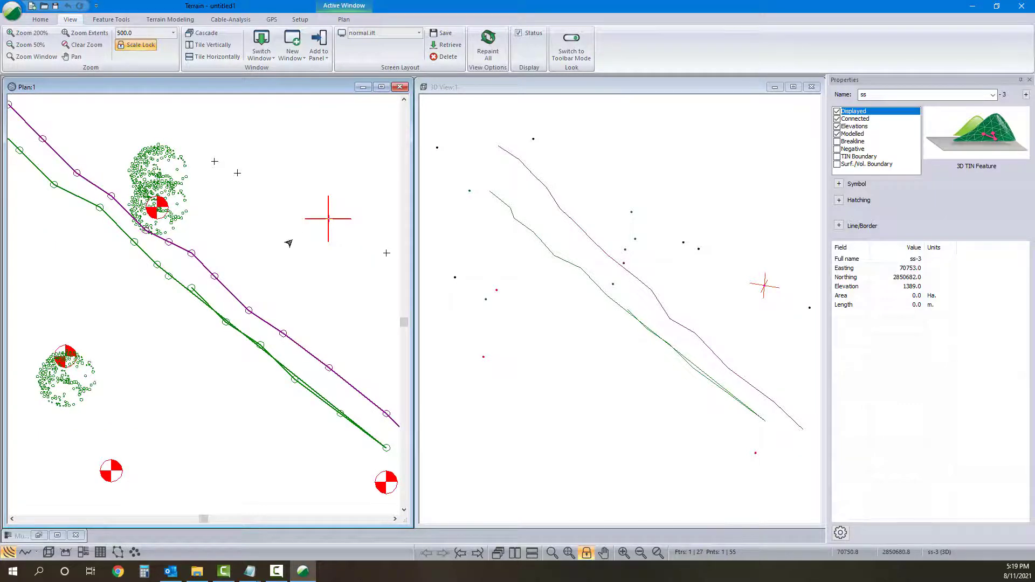
scroll(282, 259, "down", 1)
scroll(282, 259, "up", 1)
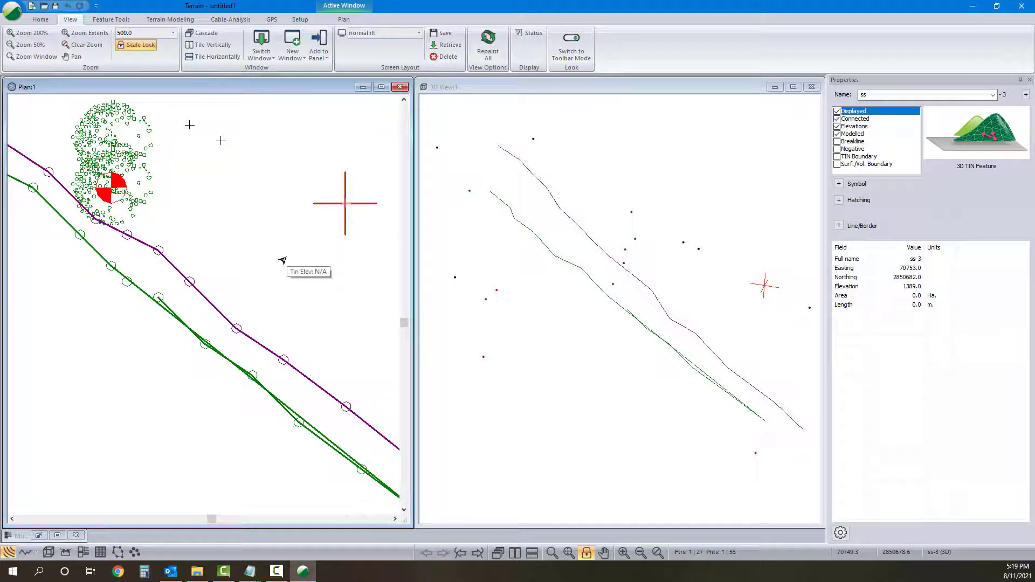
scroll(259, 260, "down", 1)
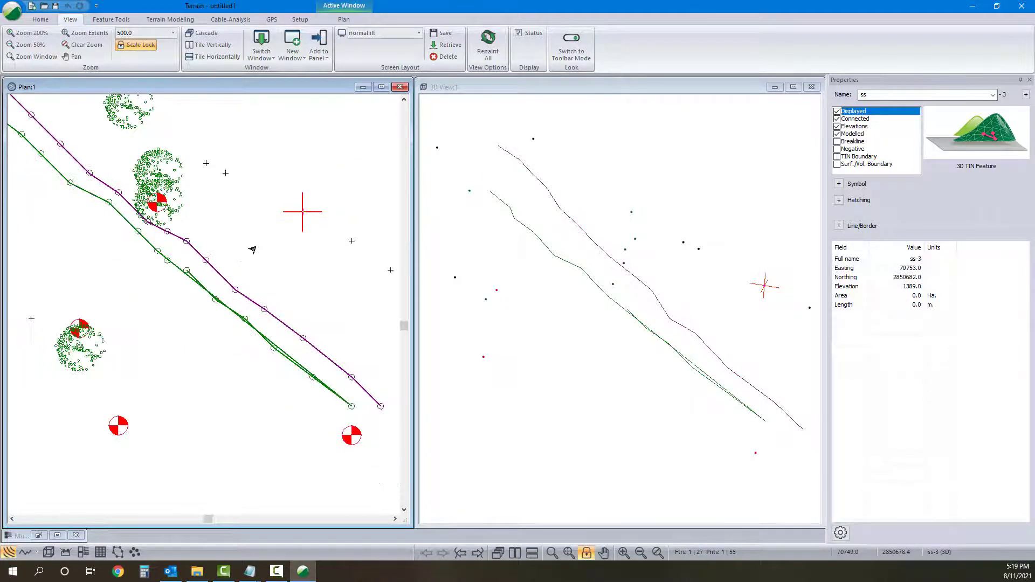
scroll(227, 245, "down", 1)
middle_click_drag(232, 319, 243, 335)
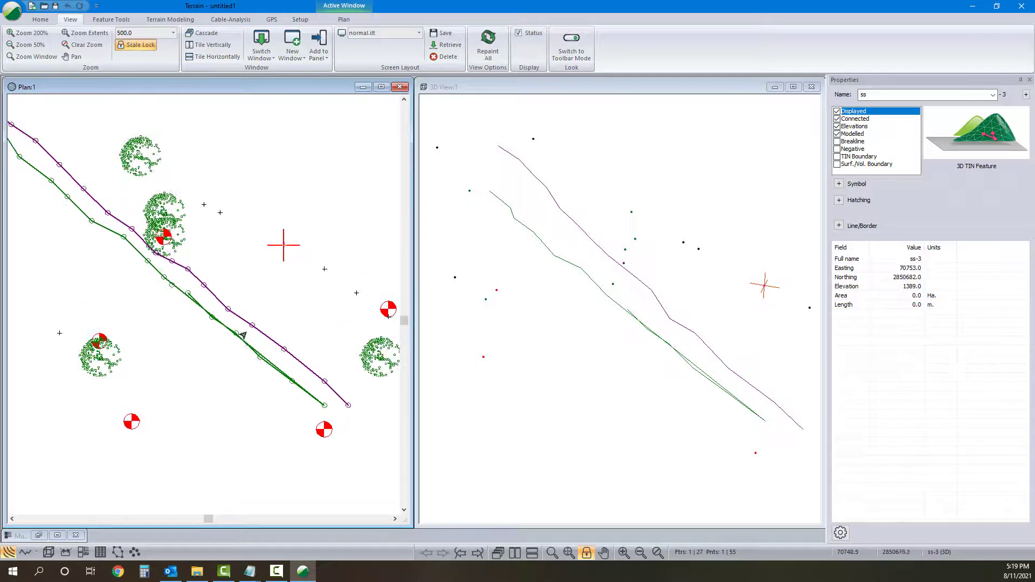
Step: Break the green bb polyline at its southeast end point, where it doubles back
left_click(292, 381)
left_click(304, 398)
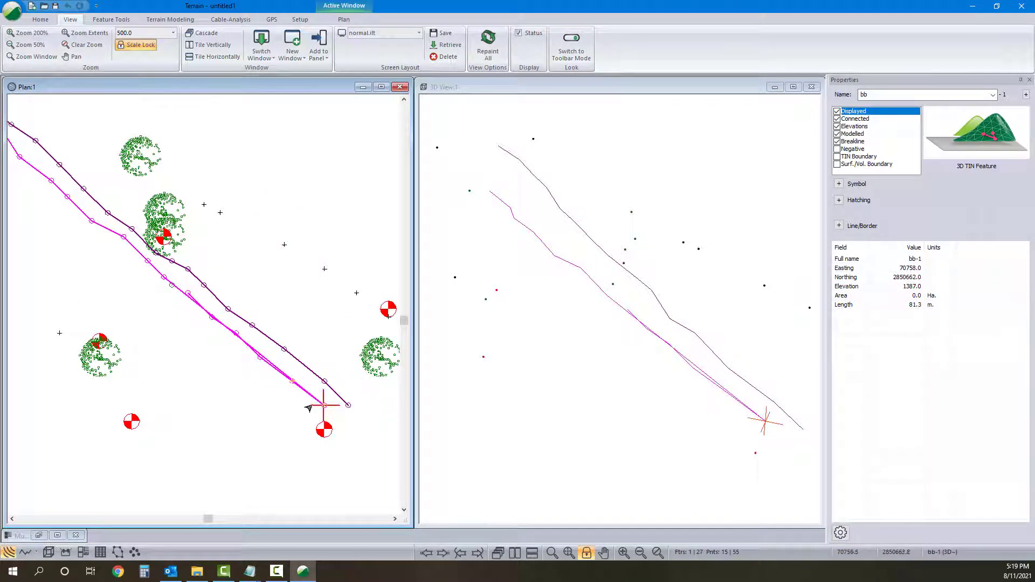
right_click(297, 376)
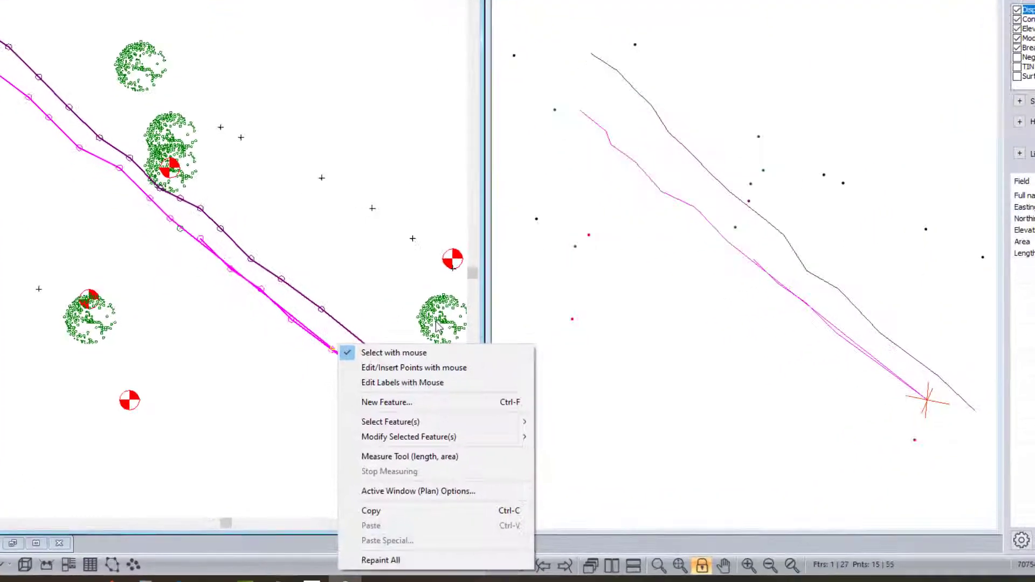
mouse_move(361, 458)
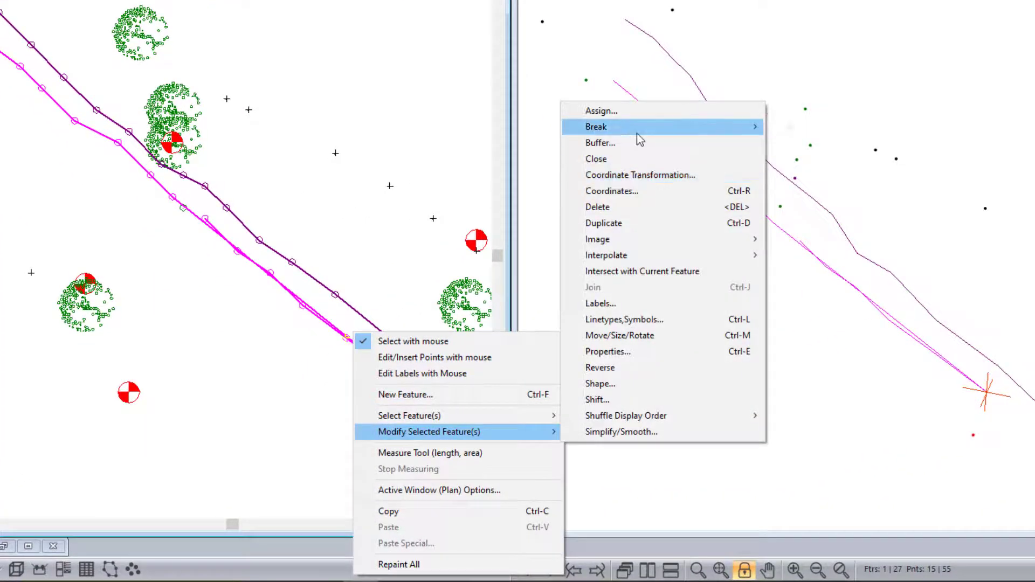
mouse_move(707, 127)
left_click(818, 128)
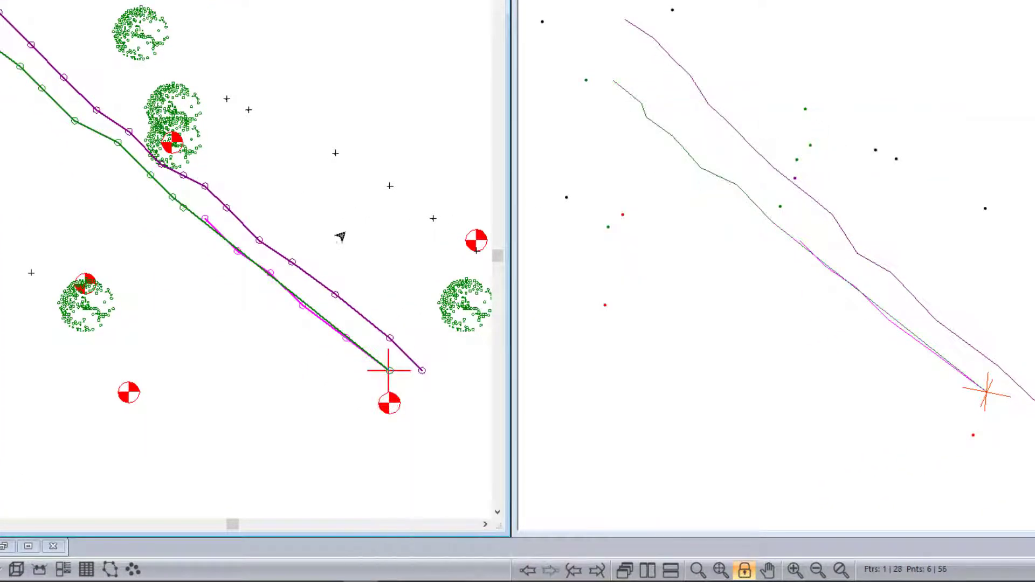
Step: Break the longer bb polyline at the vertex where the stray connecting line starts, and delete that stray line
left_click(174, 199)
right_click(180, 202)
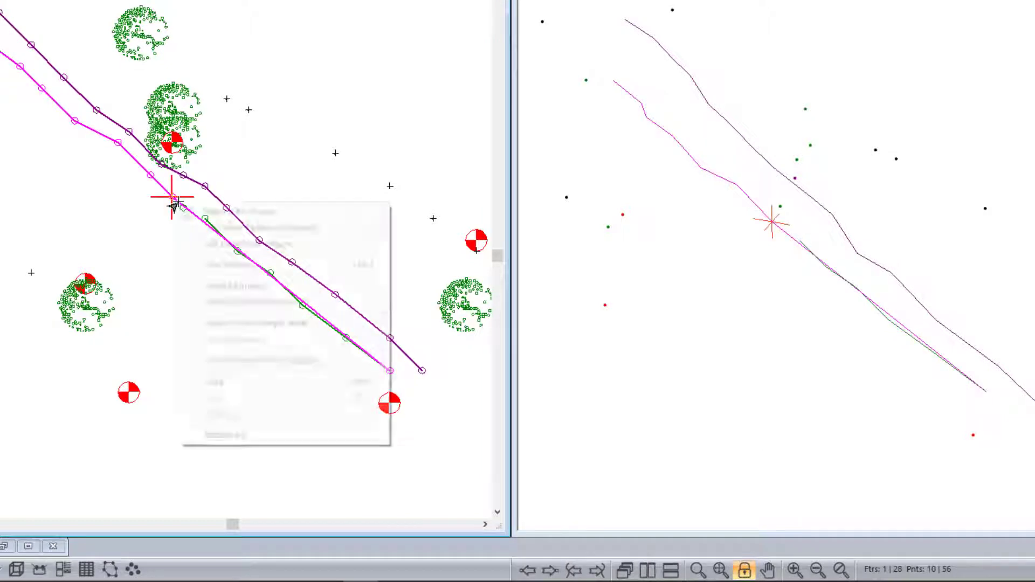
mouse_move(300, 302)
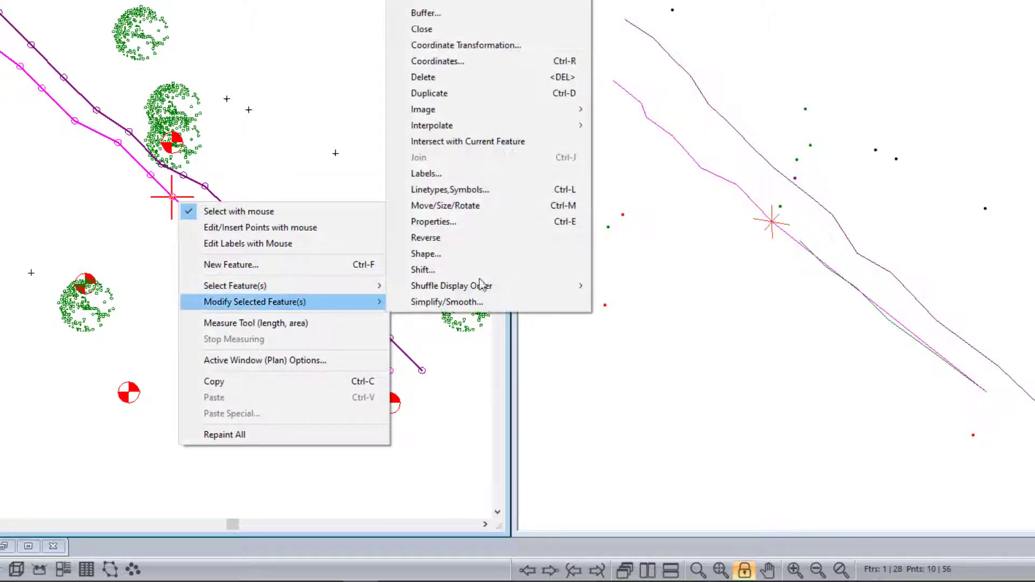
mouse_move(540, 2)
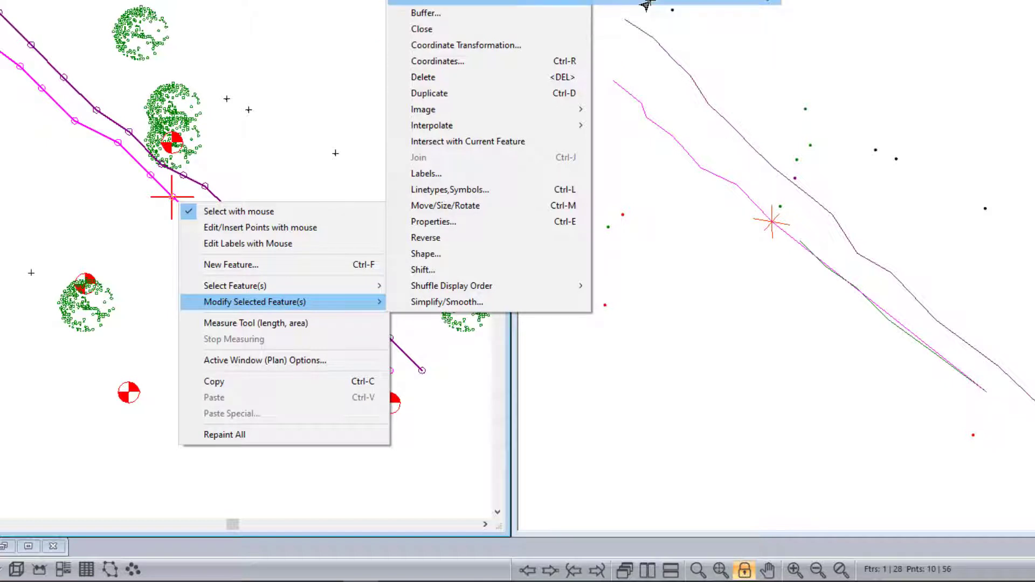
left_click(647, 13)
key("Delete")
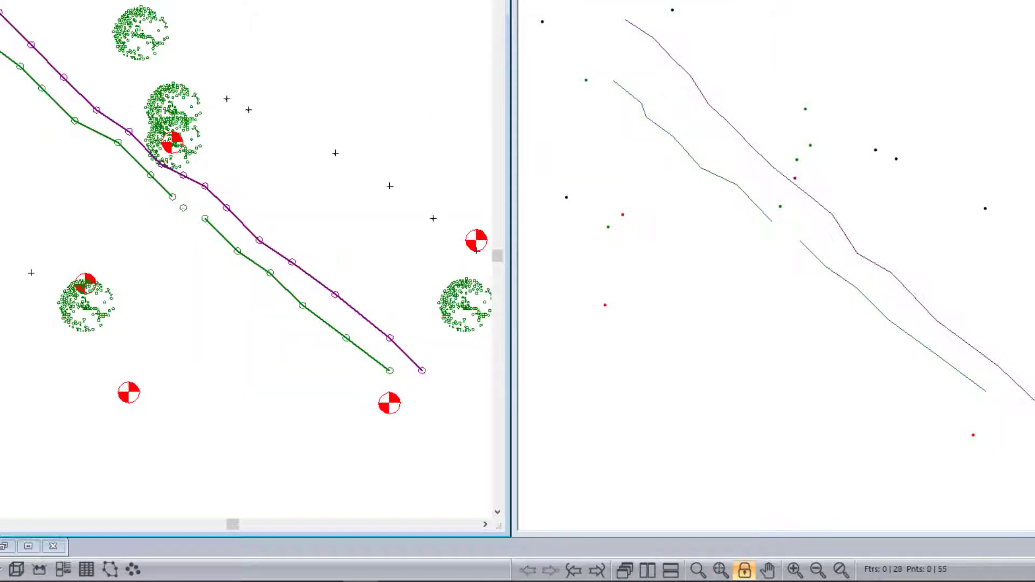
Step: Generate the terrain triangles with smoothed major and minor contours, turning off labeling for the major contours
middle_click_drag(253, 184, 233, 185)
scroll(234, 187, "down", 1)
middle_click_drag(220, 243, 256, 266)
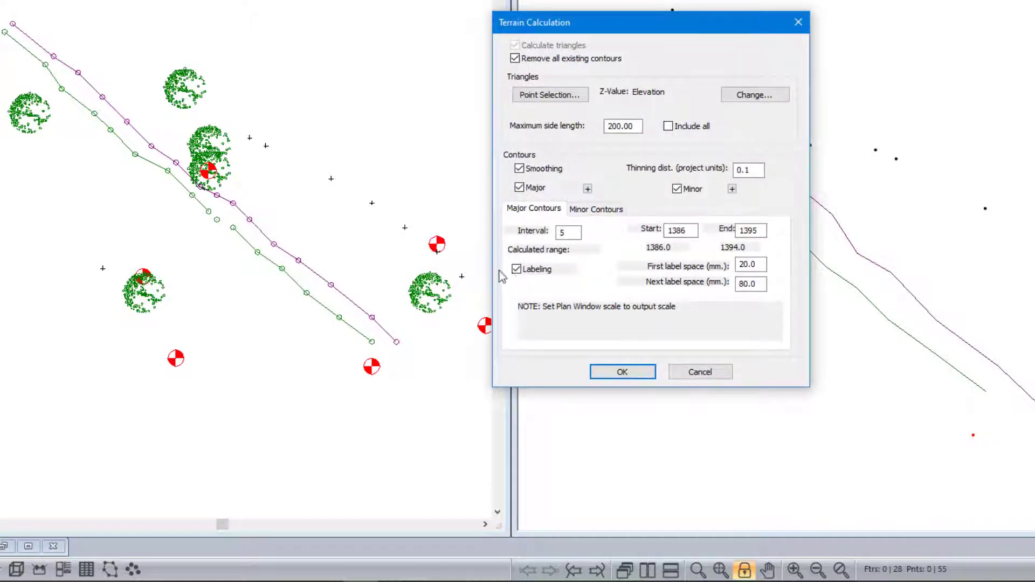
left_click(515, 269)
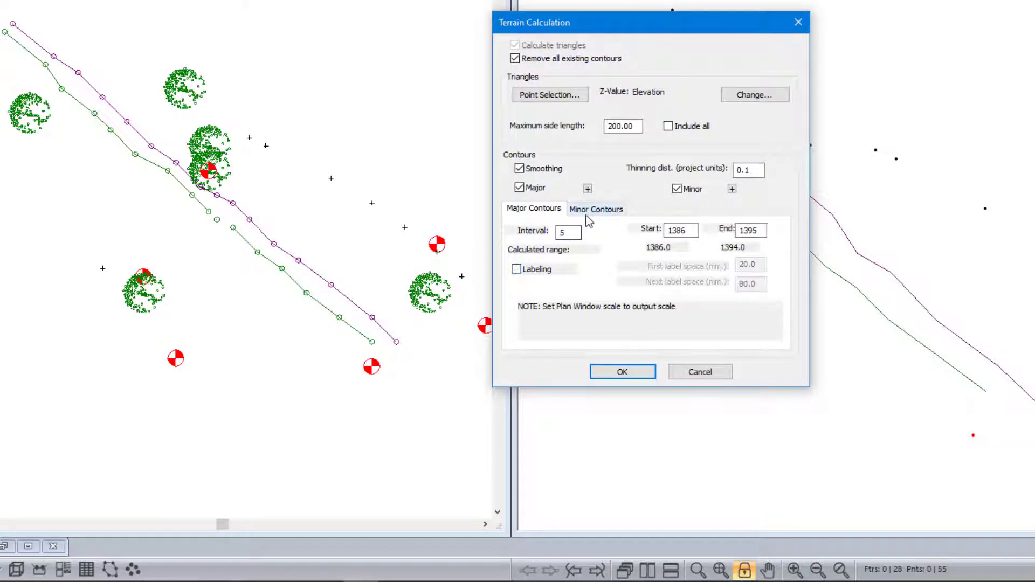
left_click(588, 210)
left_click(550, 209)
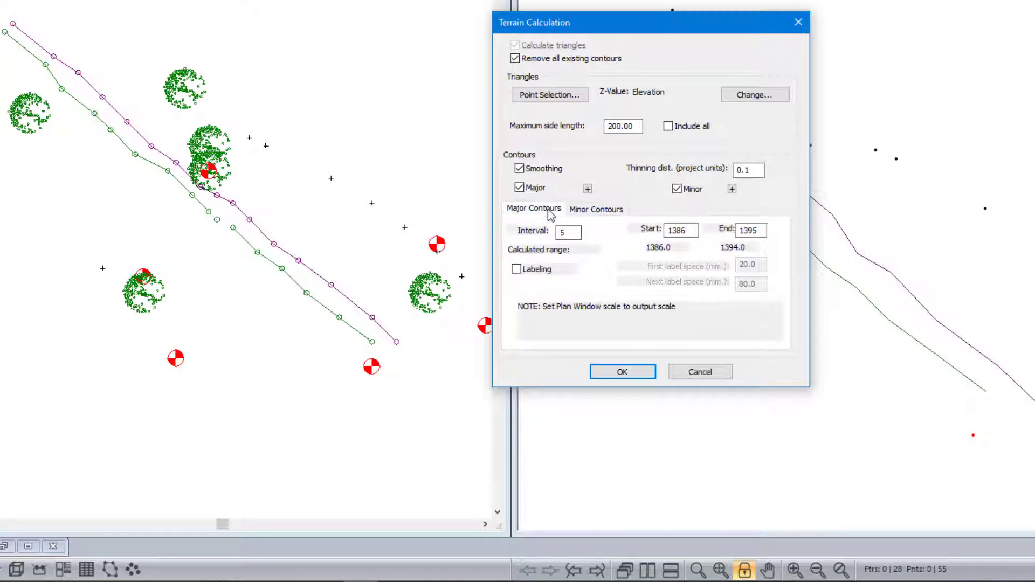
double_click(580, 231)
left_click(600, 210)
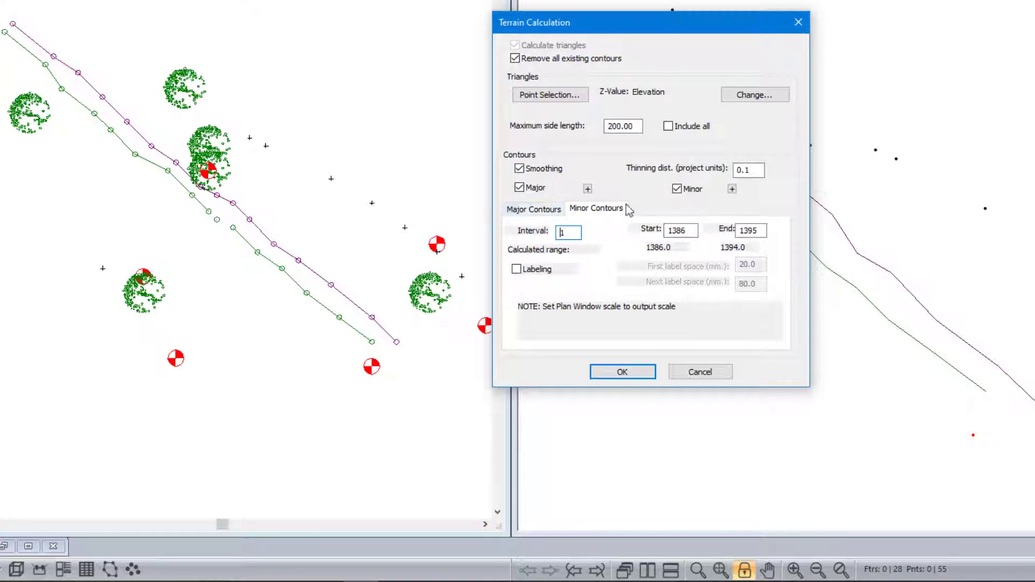
left_click(587, 190)
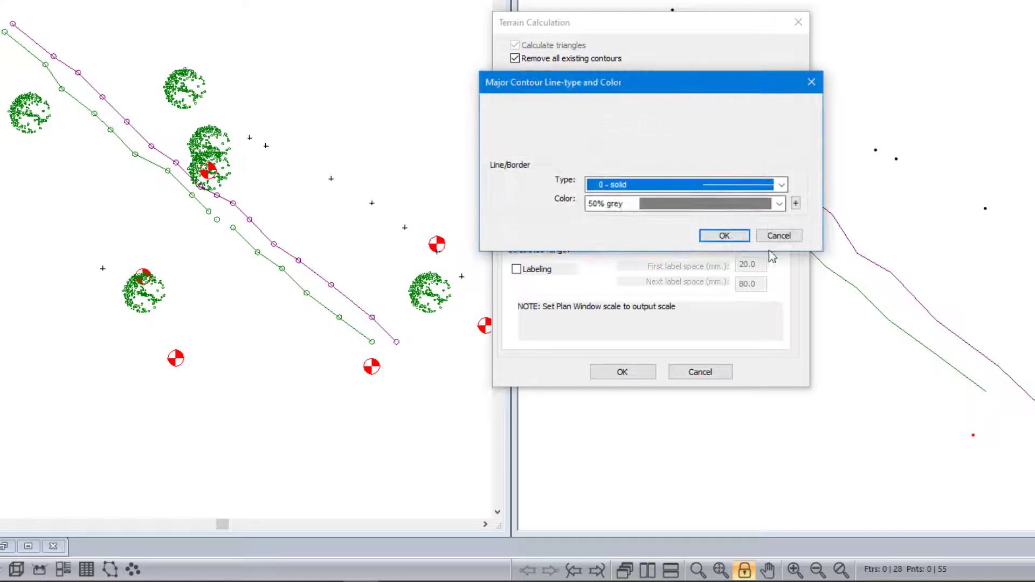
left_click(780, 234)
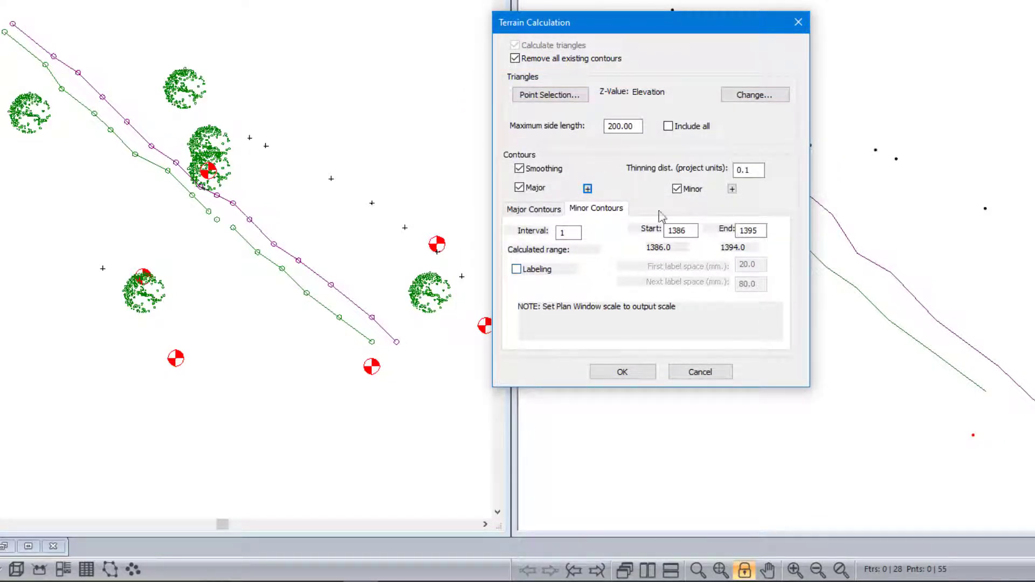
left_click(642, 372)
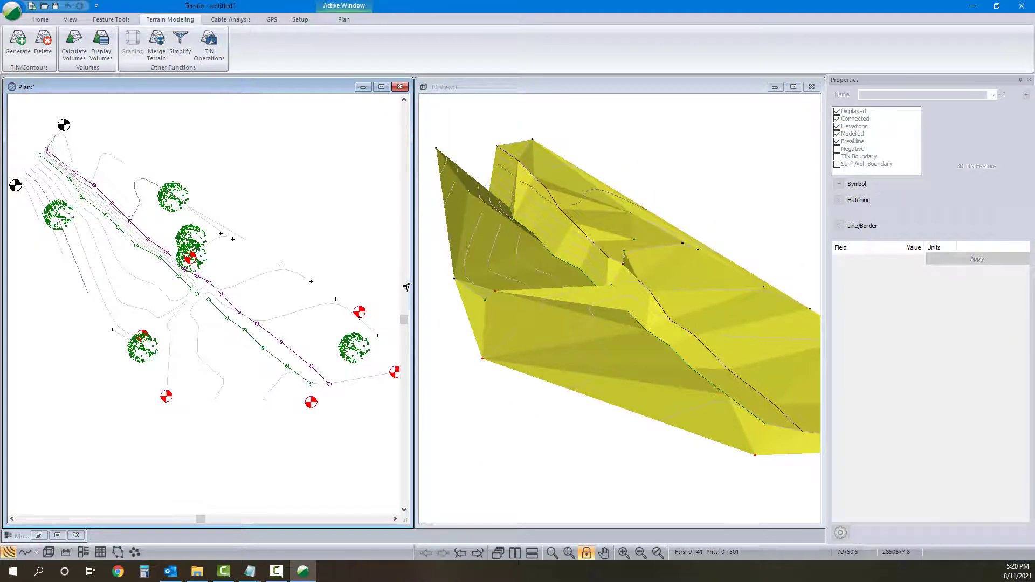
Step: Turn on mouse tracking in the 3D view's display options
mouse_move(610, 286)
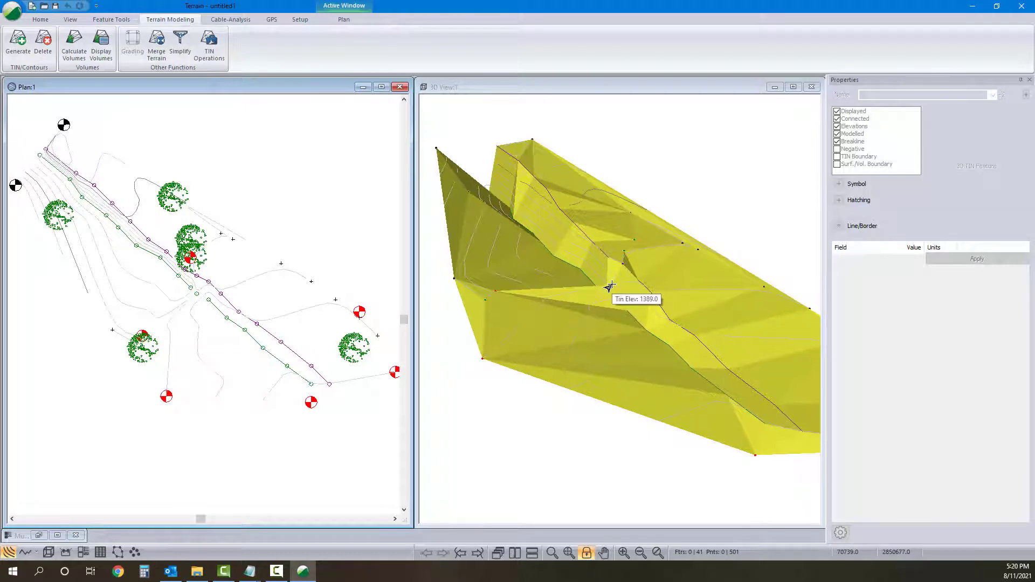
left_click_drag(611, 286, 622, 320)
right_click(617, 244)
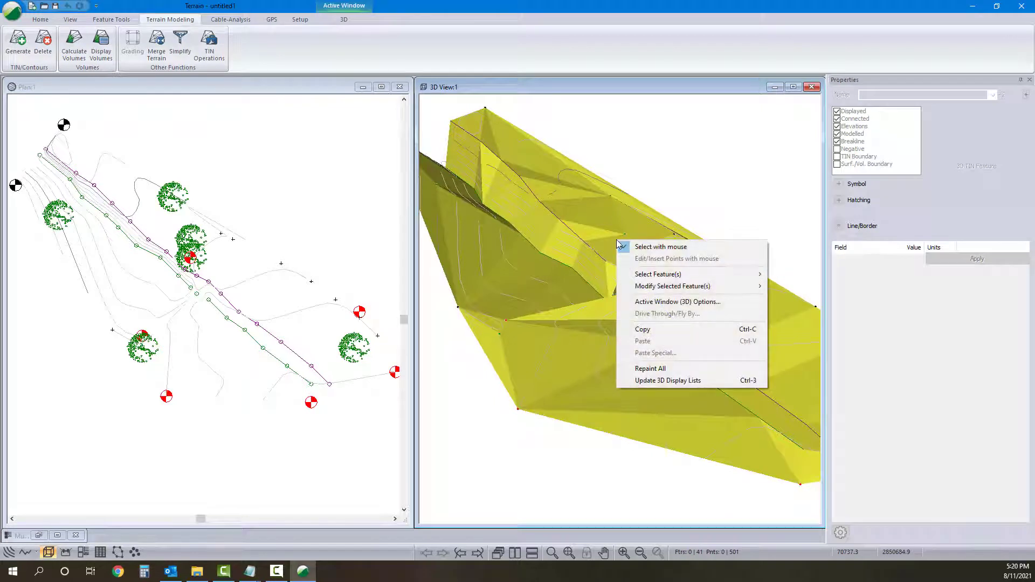
left_click(662, 301)
left_click(557, 228)
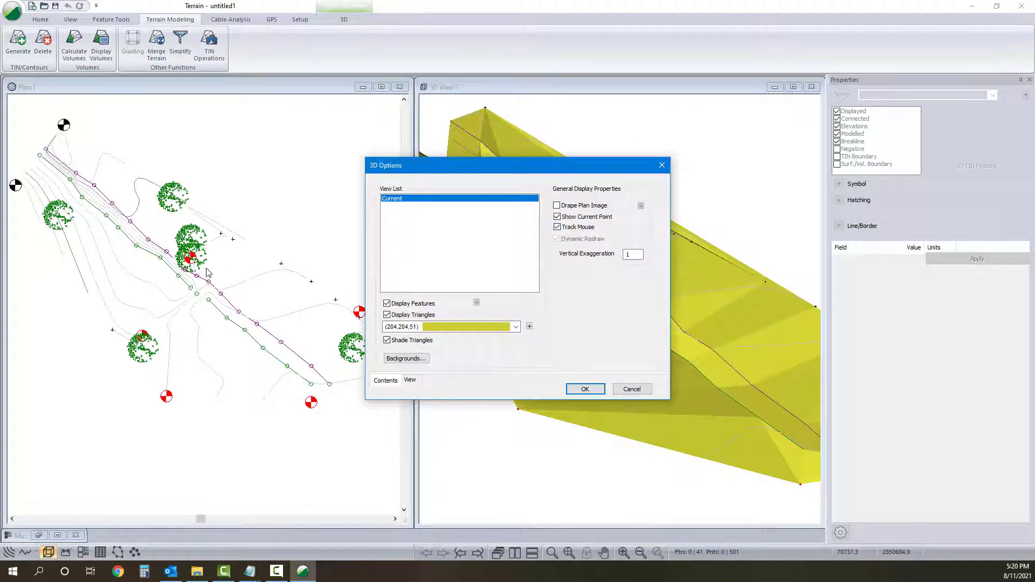
left_click(586, 390)
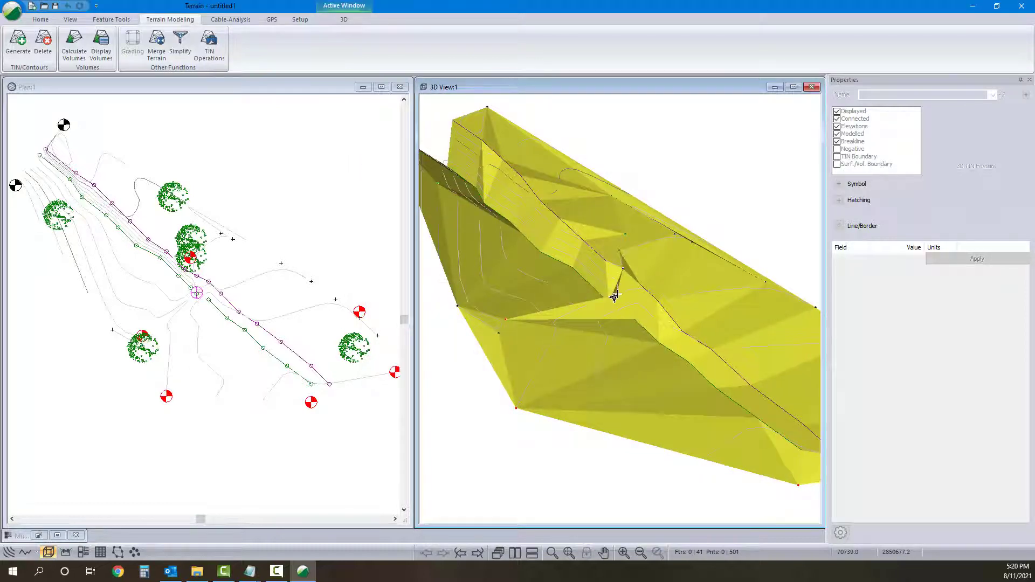
Step: Locate the irregular spot along the bank in the 3D surface and select the matching isolated bb point in the plan
mouse_move(614, 295)
mouse_move(194, 296)
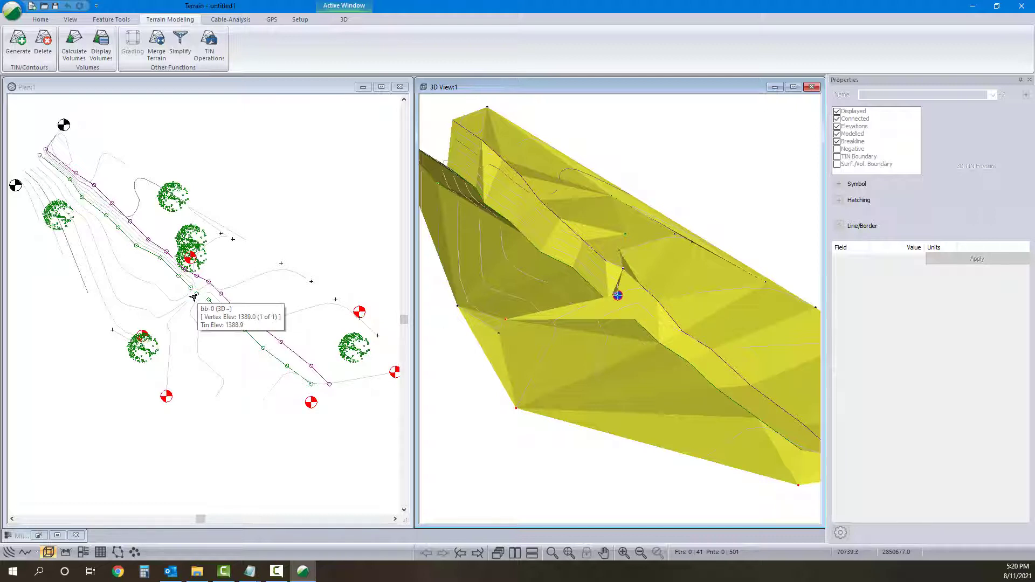
scroll(194, 296, "up", 3)
left_click(194, 296)
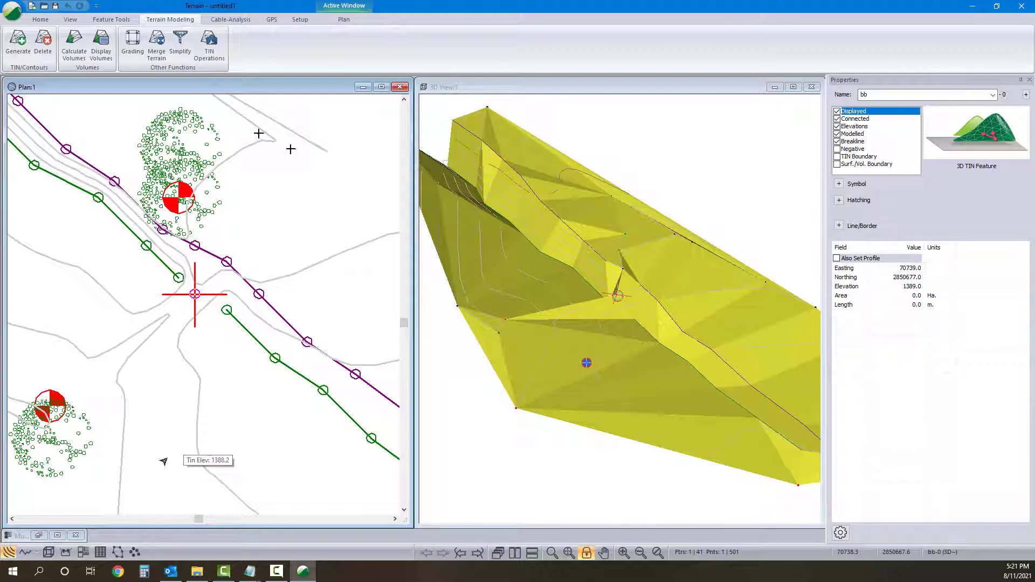
Step: Inspect the vertex coordinates and elevations of the southeastern bb polyline without editing them
left_click(323, 390)
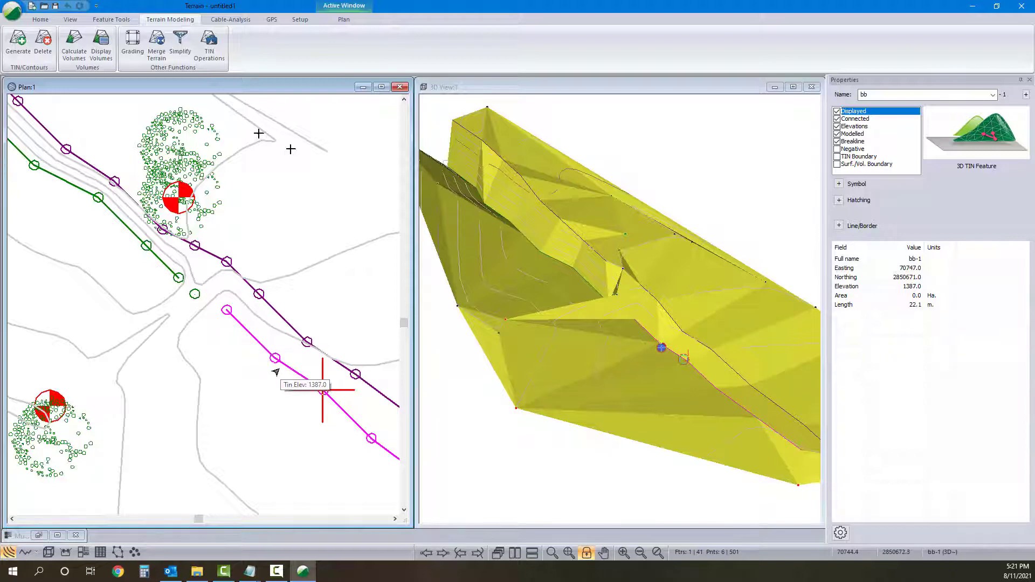
middle_click_drag(302, 413, 272, 388)
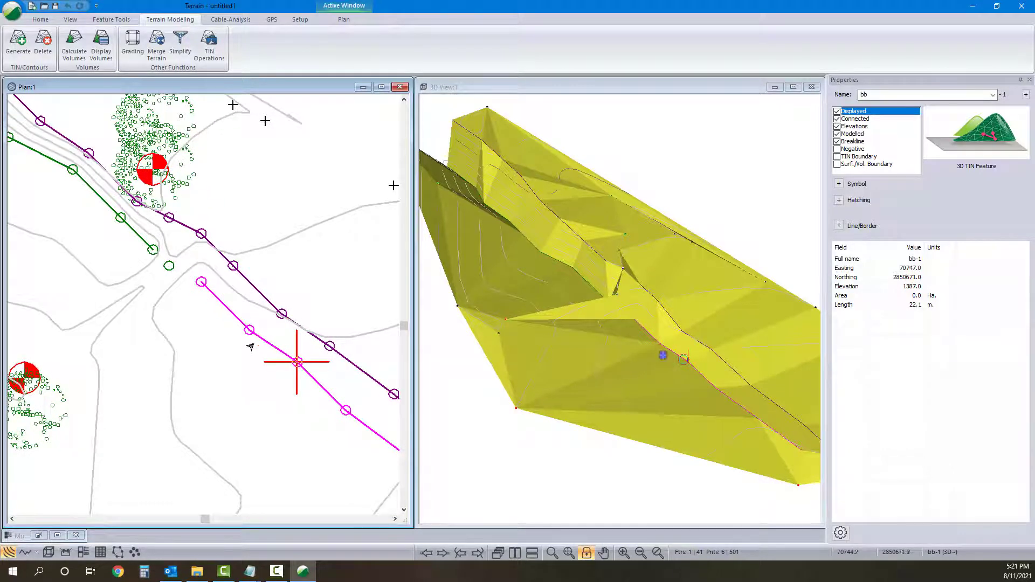
right_click(295, 359)
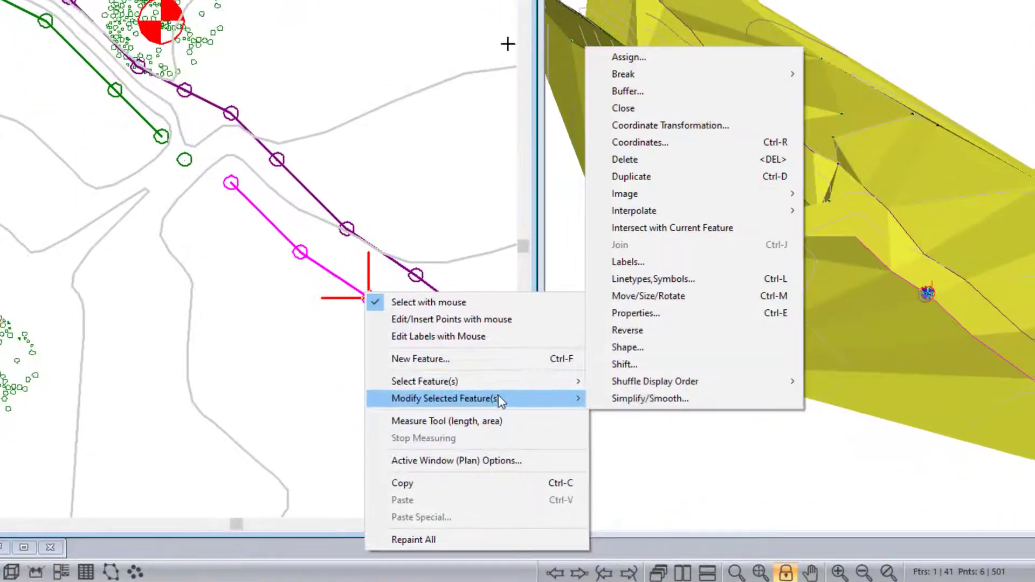
mouse_move(509, 401)
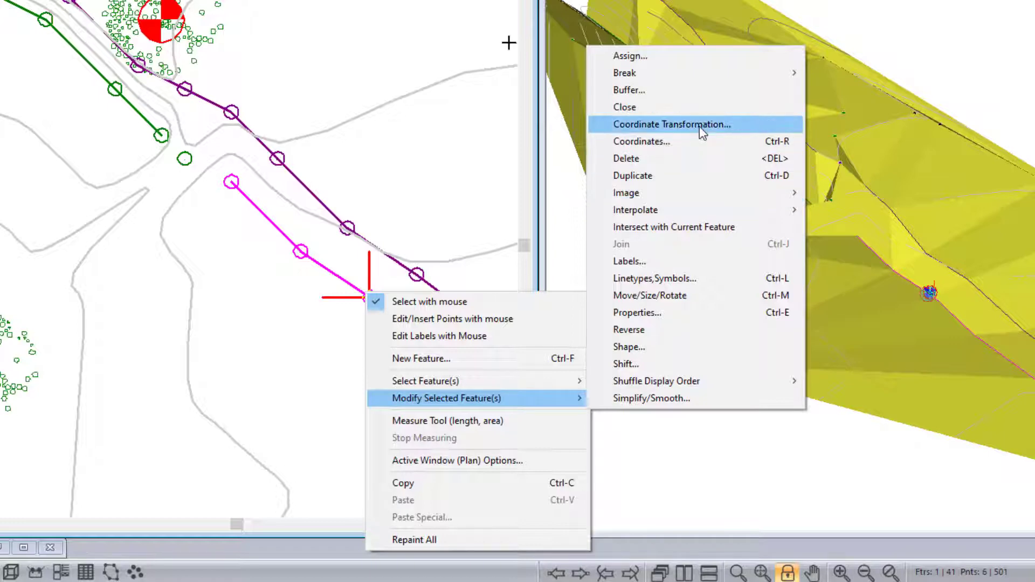
left_click(697, 142)
left_click(717, 219)
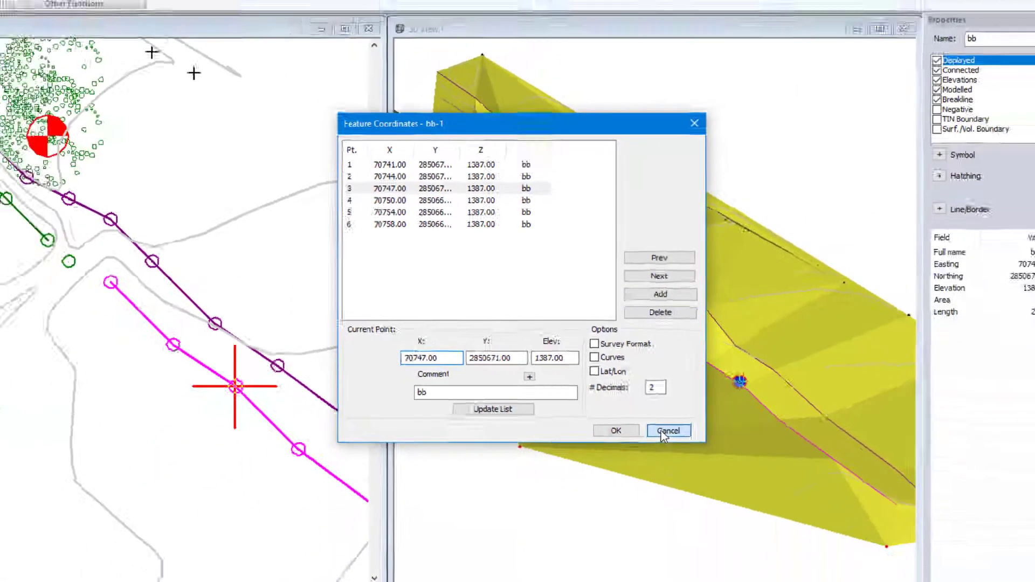
left_click(722, 488)
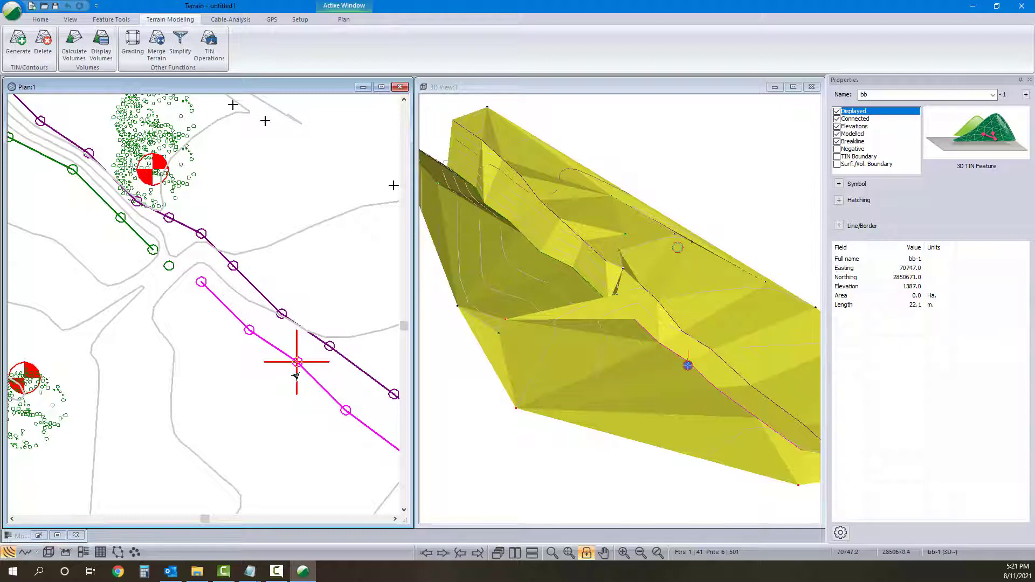
Step: Examine the Shift and Assign coordinate options for the selected bb polyline without entering new values
mouse_move(296, 376)
left_click(116, 20)
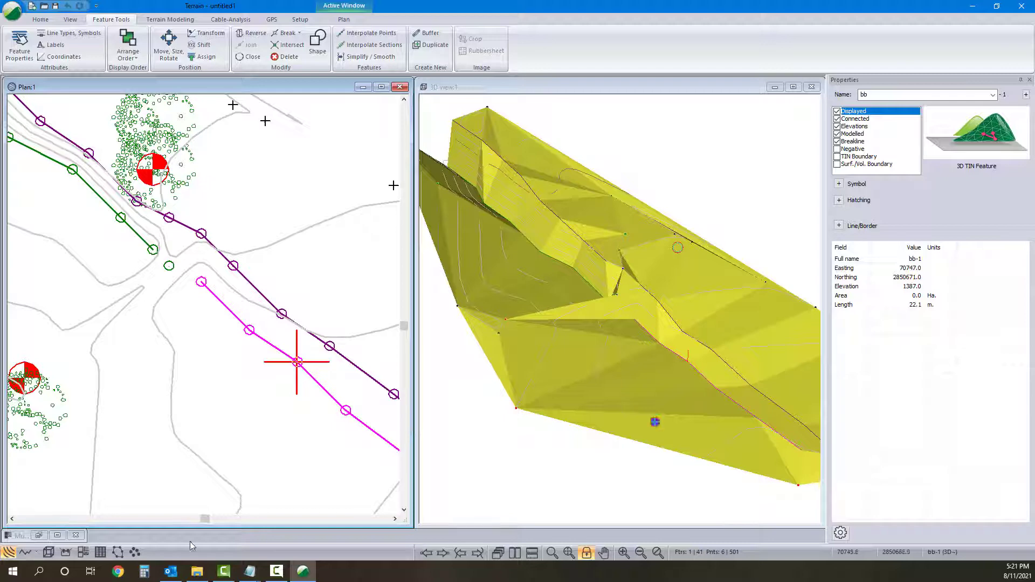
left_click(197, 48)
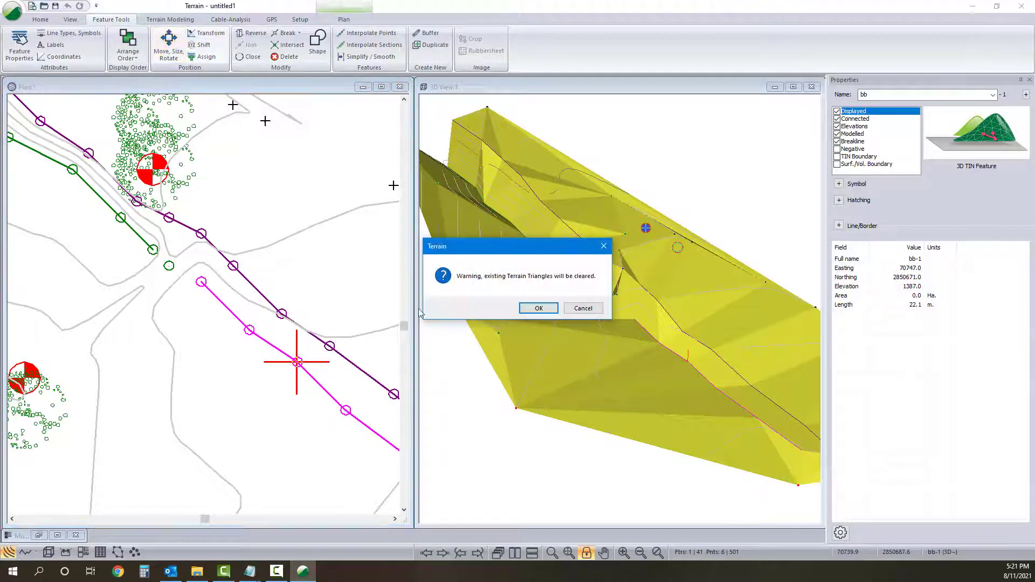
left_click(536, 305)
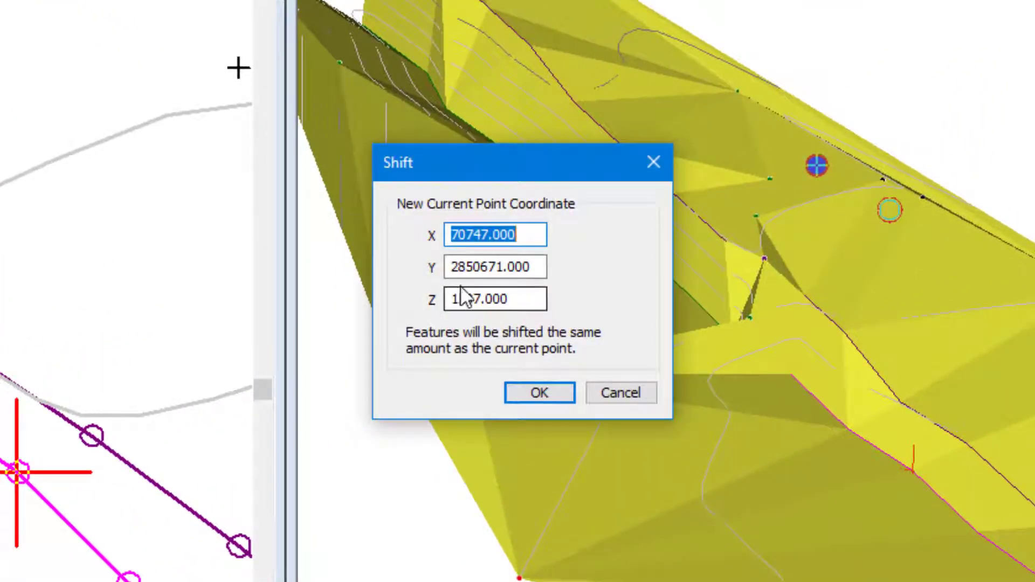
left_click(606, 396)
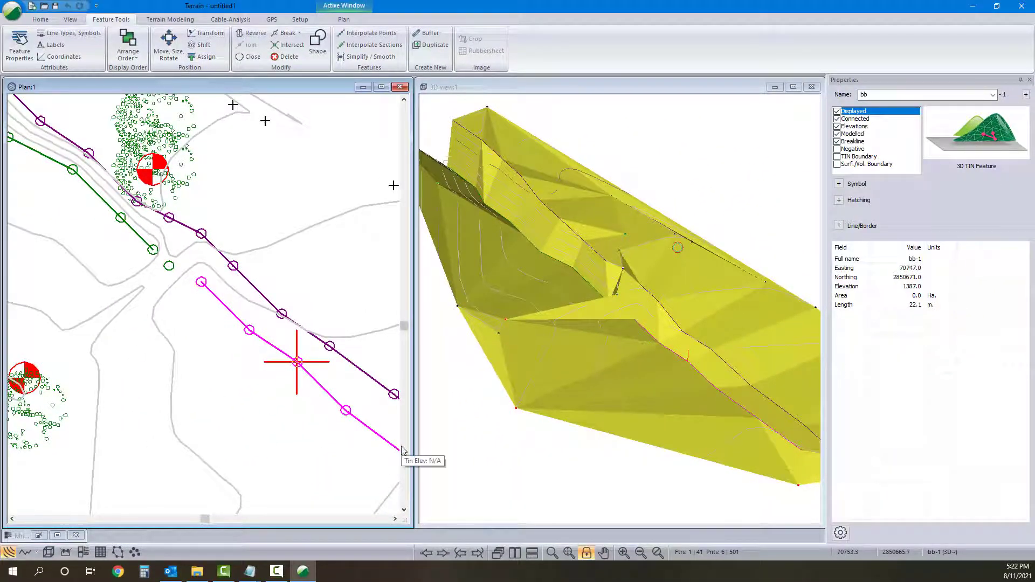
left_click(204, 57)
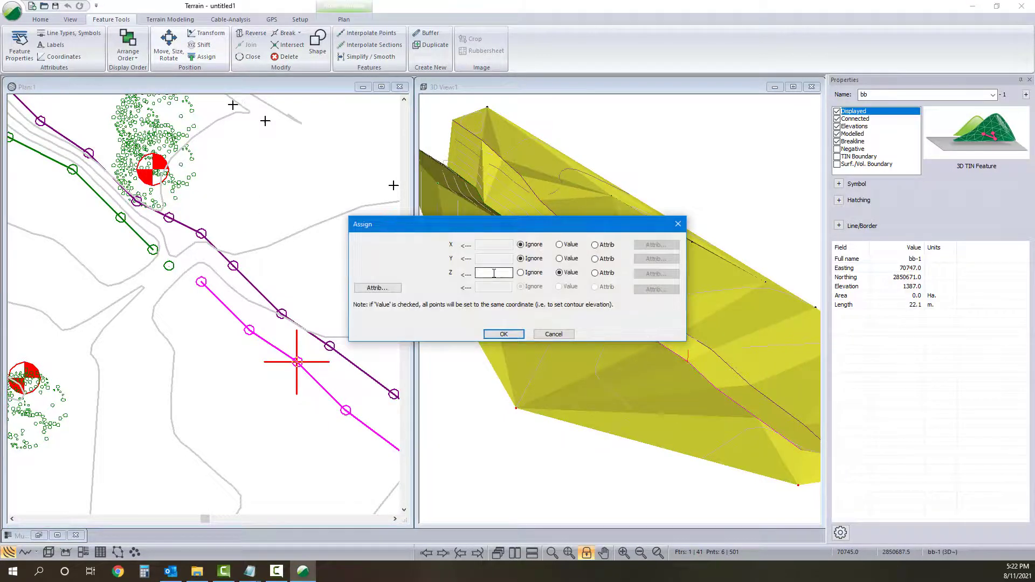
left_click(511, 337)
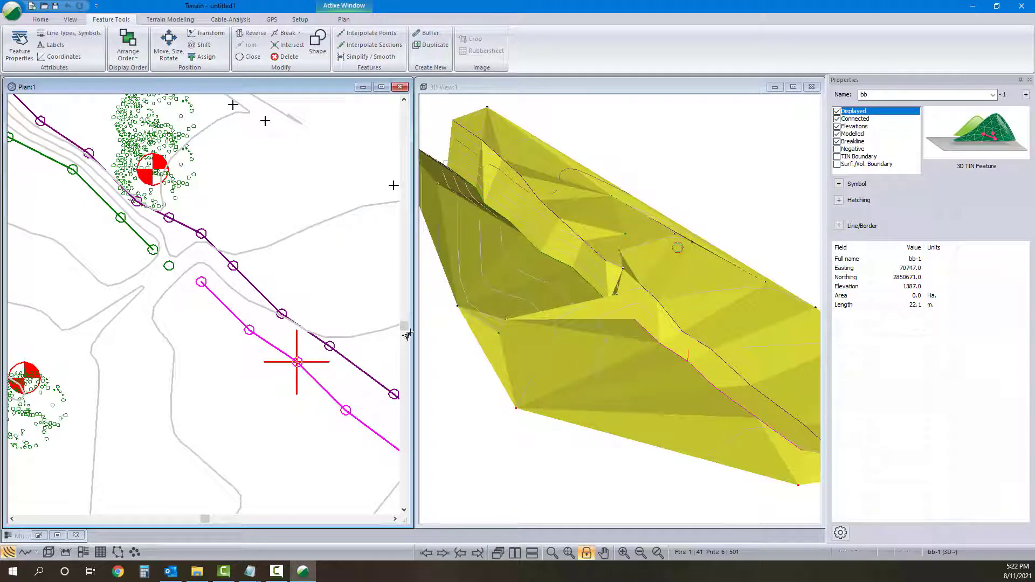
Step: Check the coordinates of the isolated bb point between the two green bank polylines
left_click(169, 267)
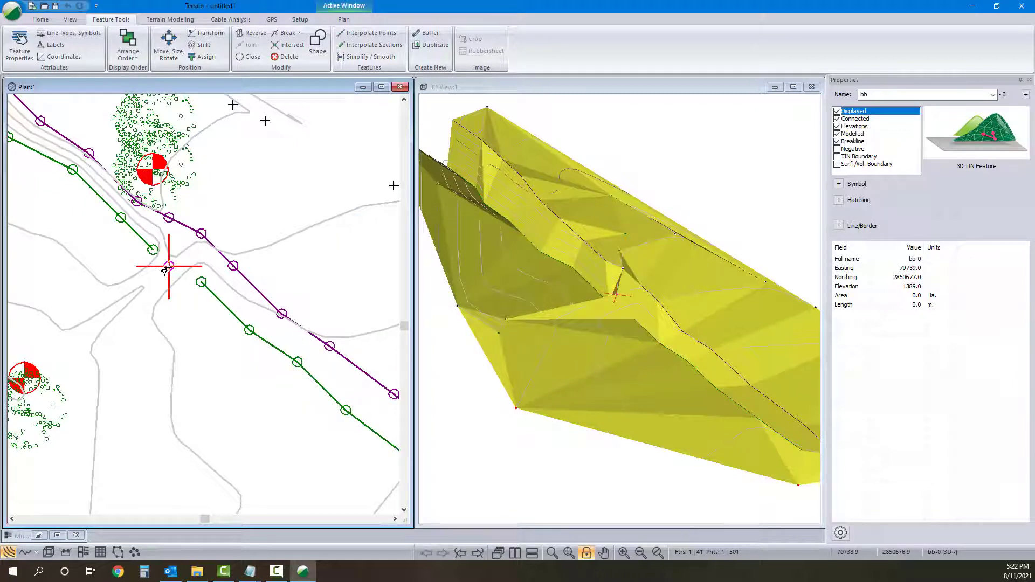
right_click(168, 272)
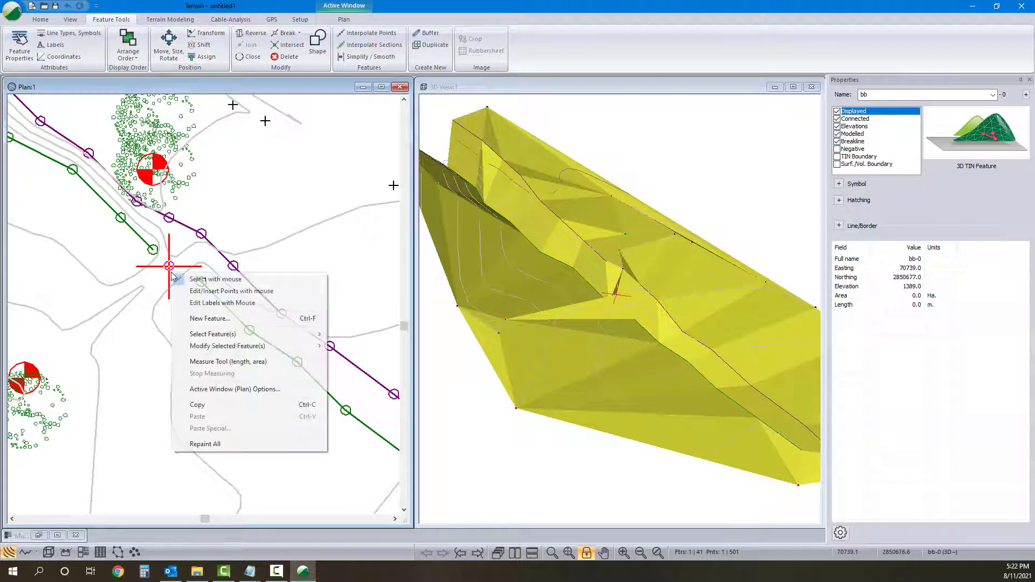
mouse_move(278, 354)
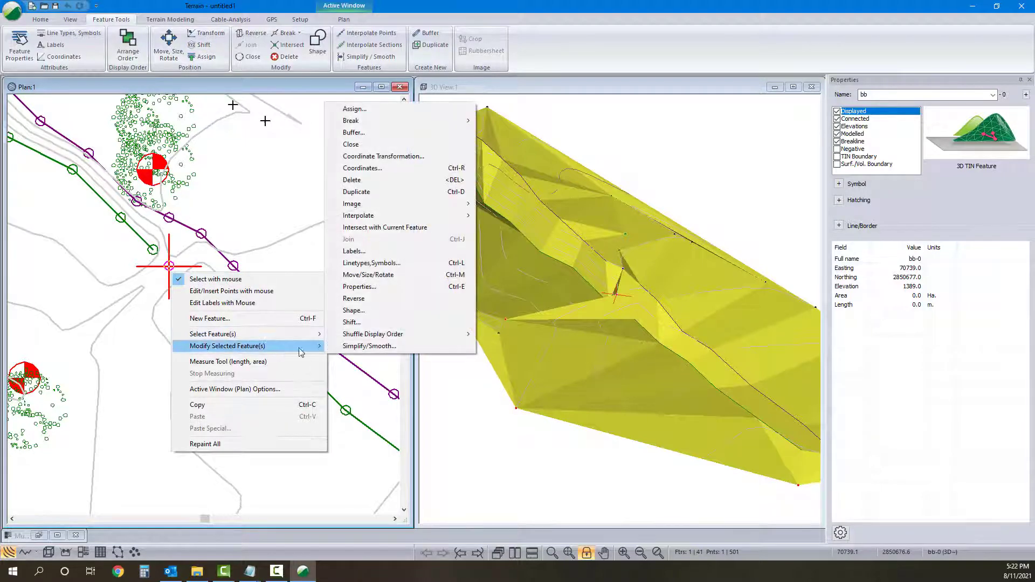
left_click(417, 168)
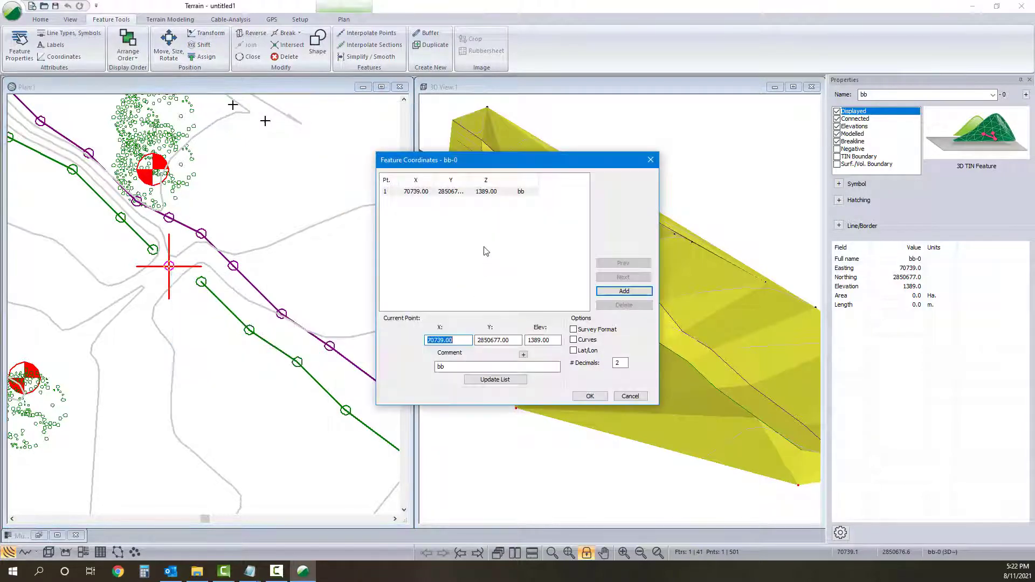
left_click(629, 396)
Step: Shift the isolated bb point to a Z elevation of 1387.000
left_click(202, 44)
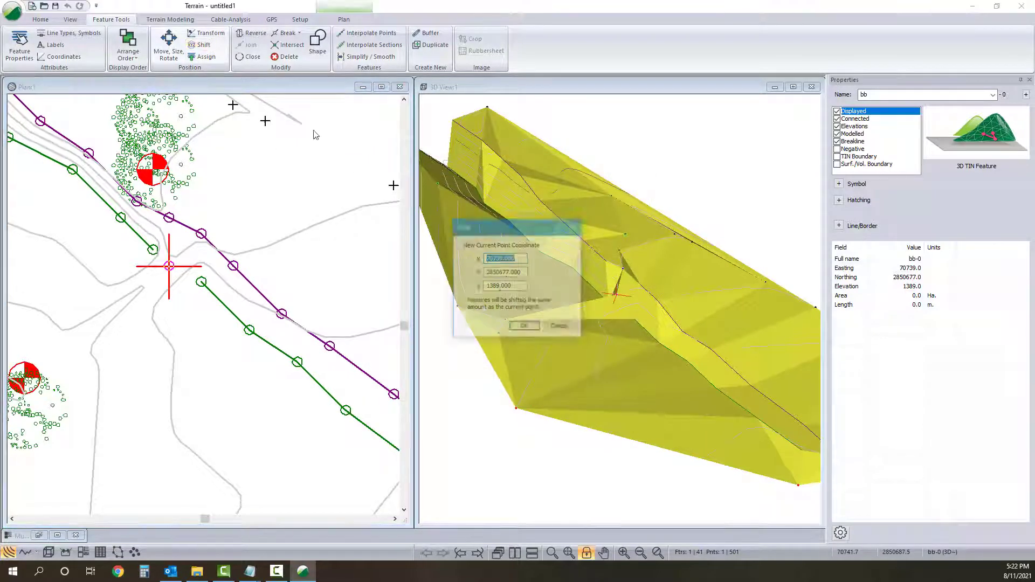
left_click(498, 287)
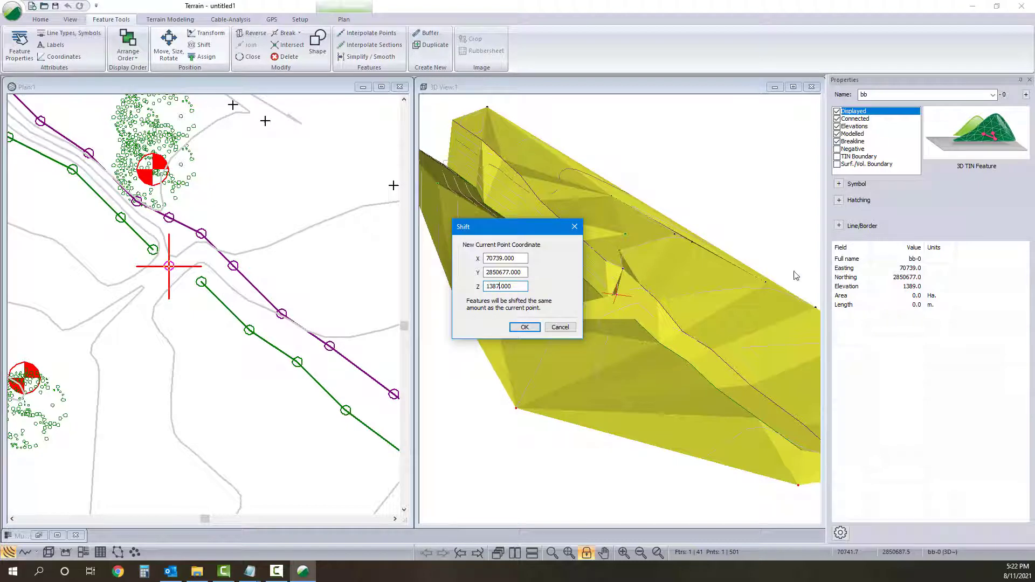
left_click(525, 328)
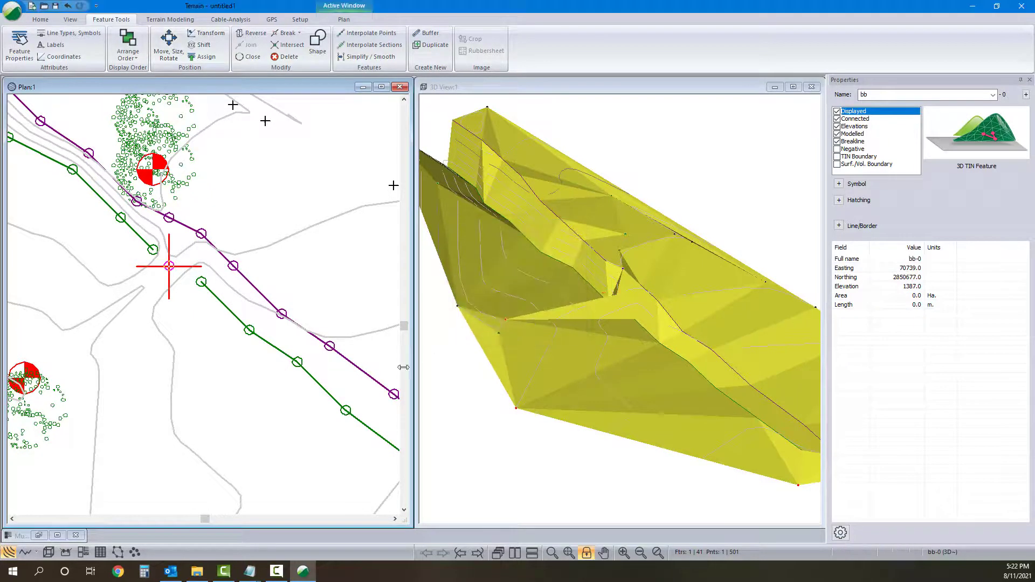
Step: Join the southeastern bb polyline, the isolated bb point and the northwestern bb polyline into one continuous breakline
left_click_drag(235, 334, 266, 389)
left_click(266, 371)
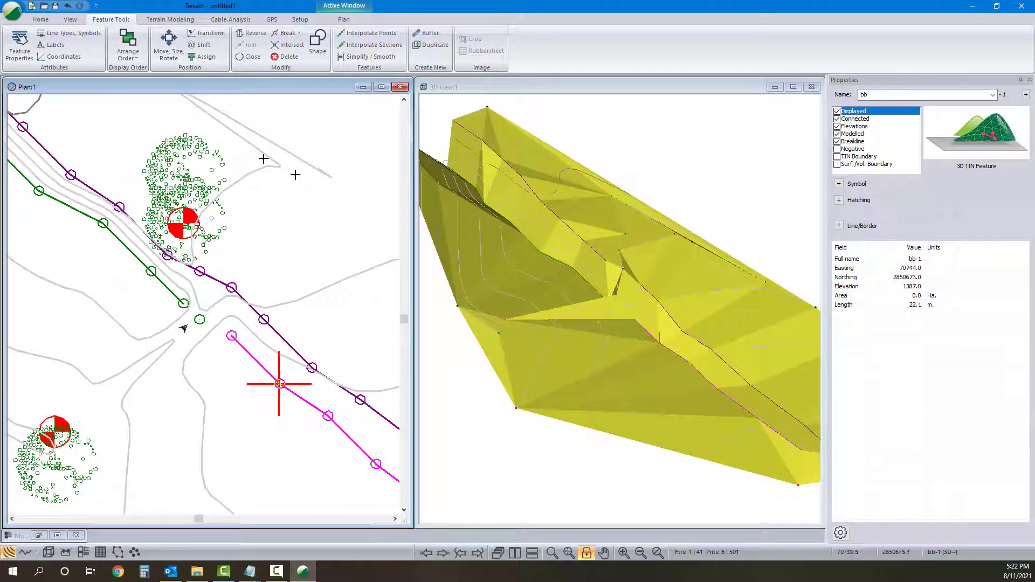
left_click(198, 320)
left_click(252, 362)
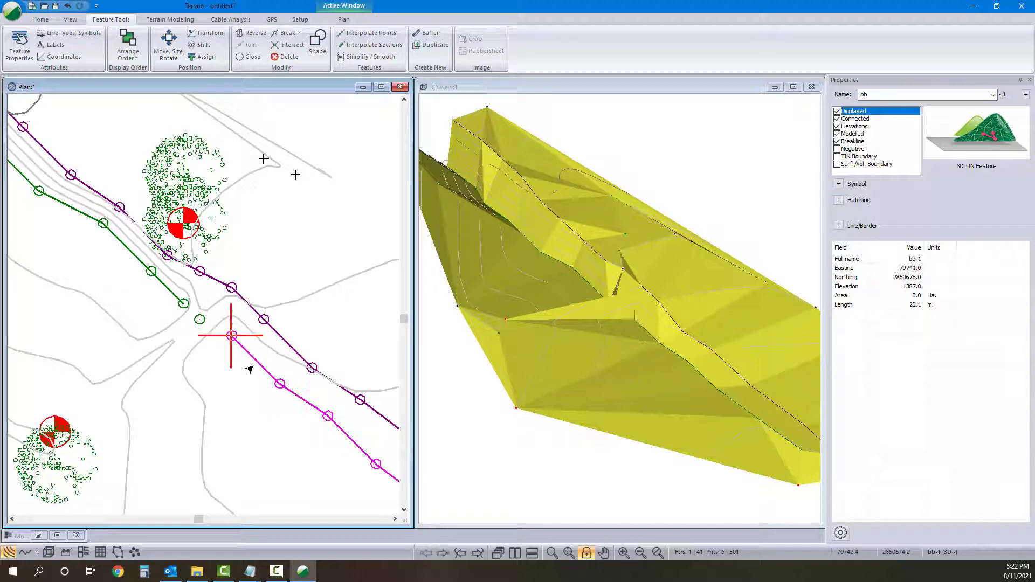
left_click(201, 322, "ctrl")
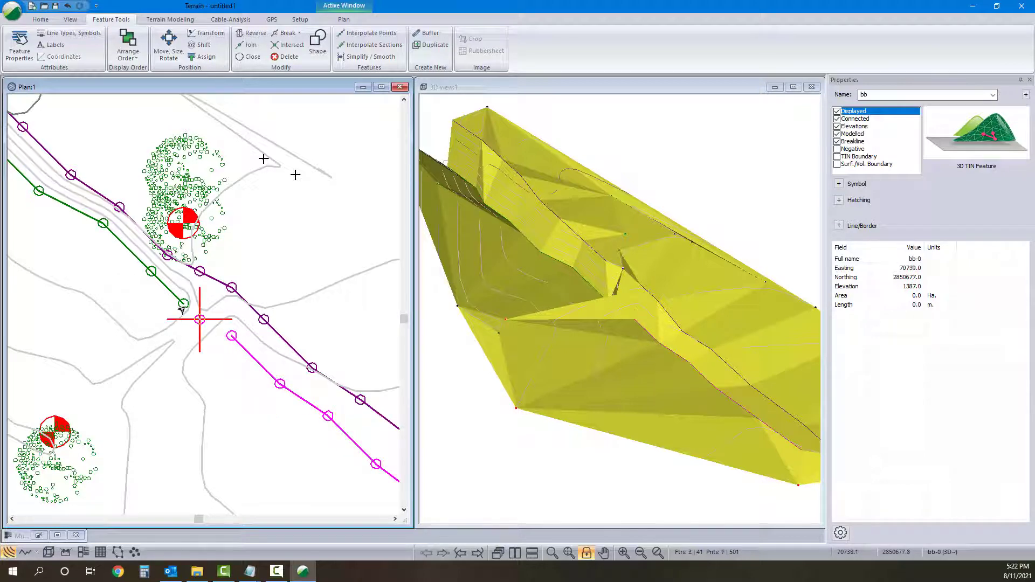
left_click(185, 306, "ctrl")
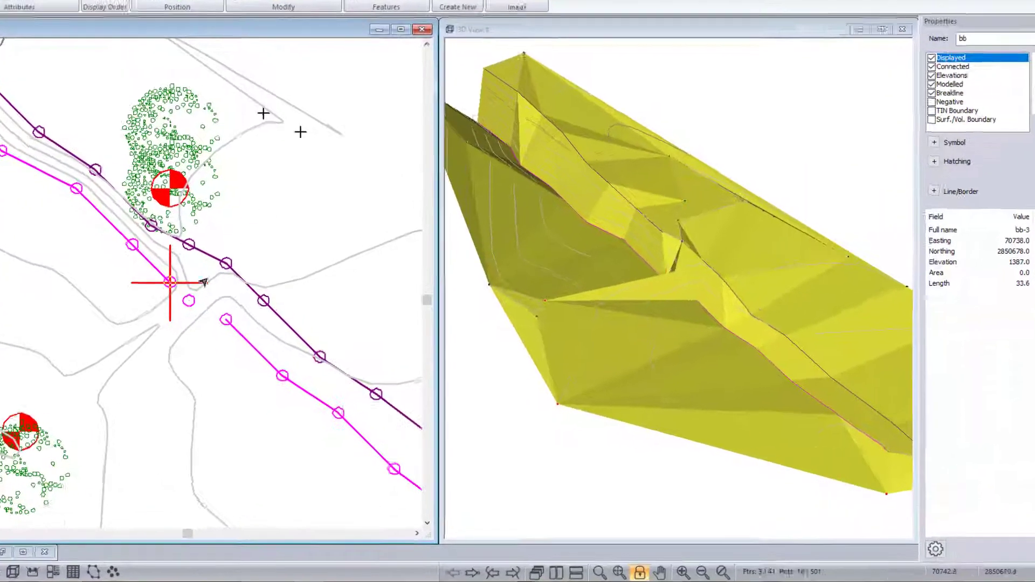
right_click(214, 303)
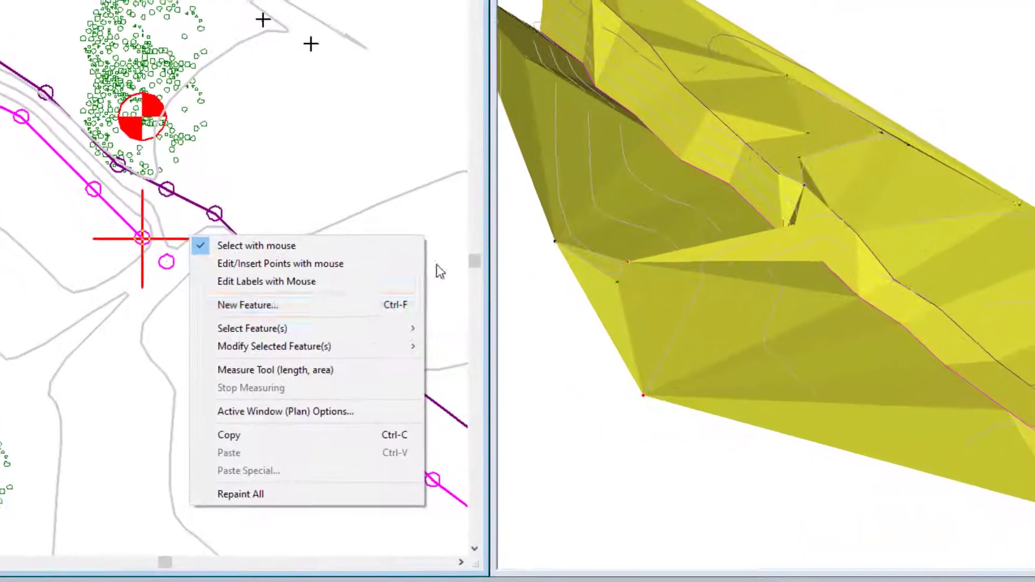
mouse_move(316, 381)
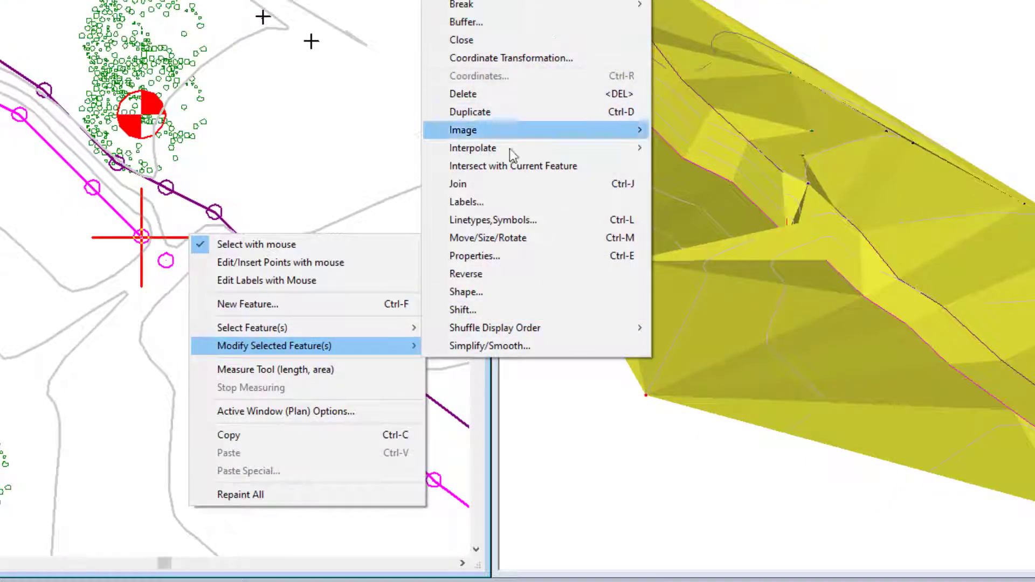
left_click(507, 185)
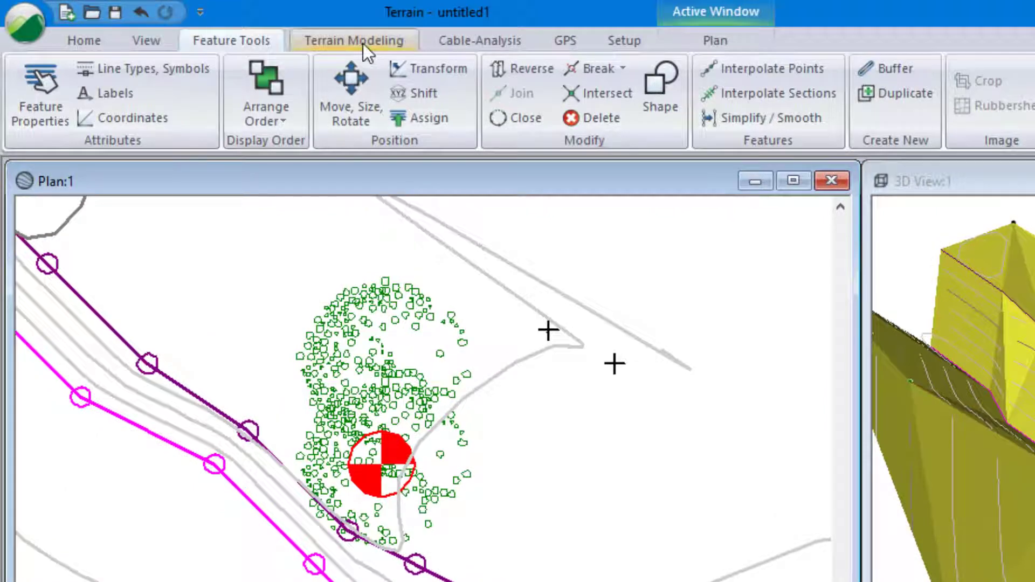
Step: Regenerate the terrain triangles and contours from the joined breakline with the existing calculation settings
left_click(303, 36)
left_click(54, 105)
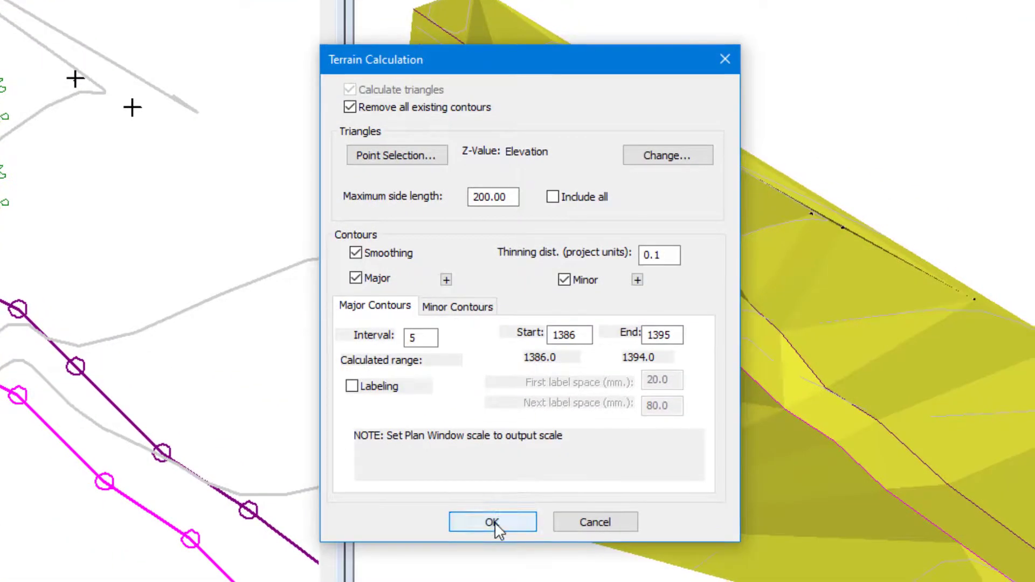
left_click(492, 523)
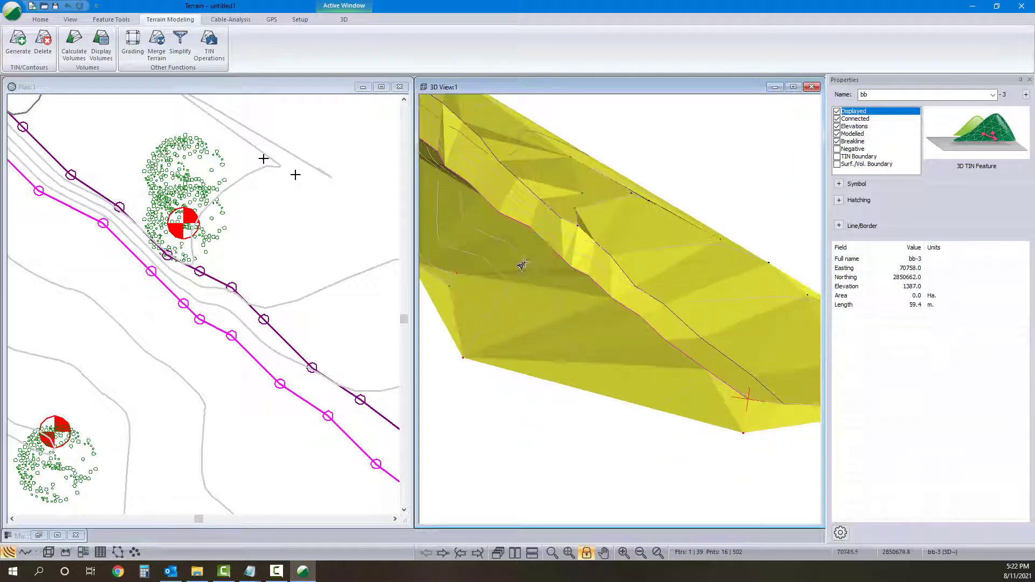
Step: Check the long thin triangles along the terrain's northeastern edge and regenerate the TIN and contours with a maximum side length of 20
left_click(196, 297)
scroll(242, 313, "down", 3)
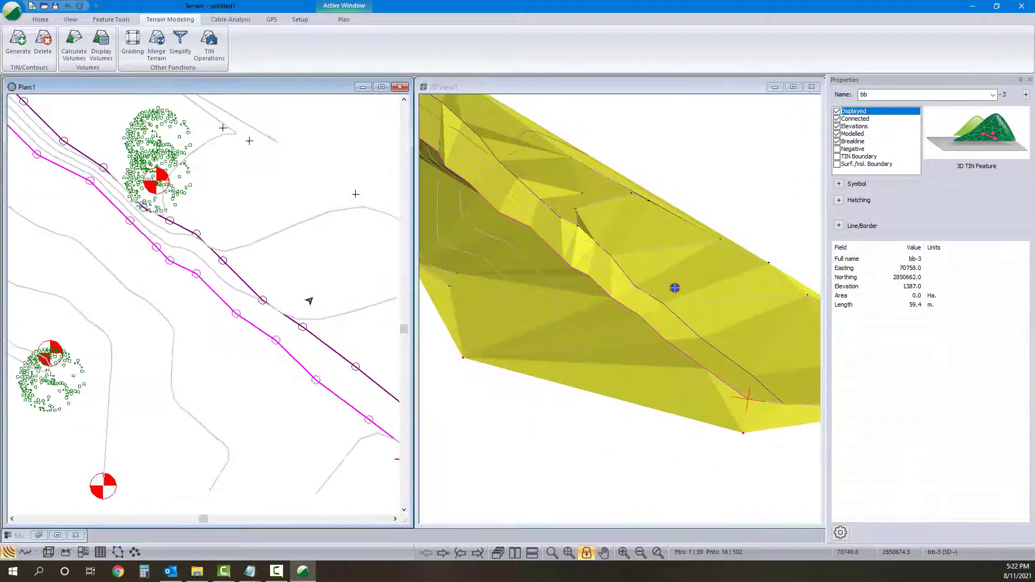
left_click(640, 226)
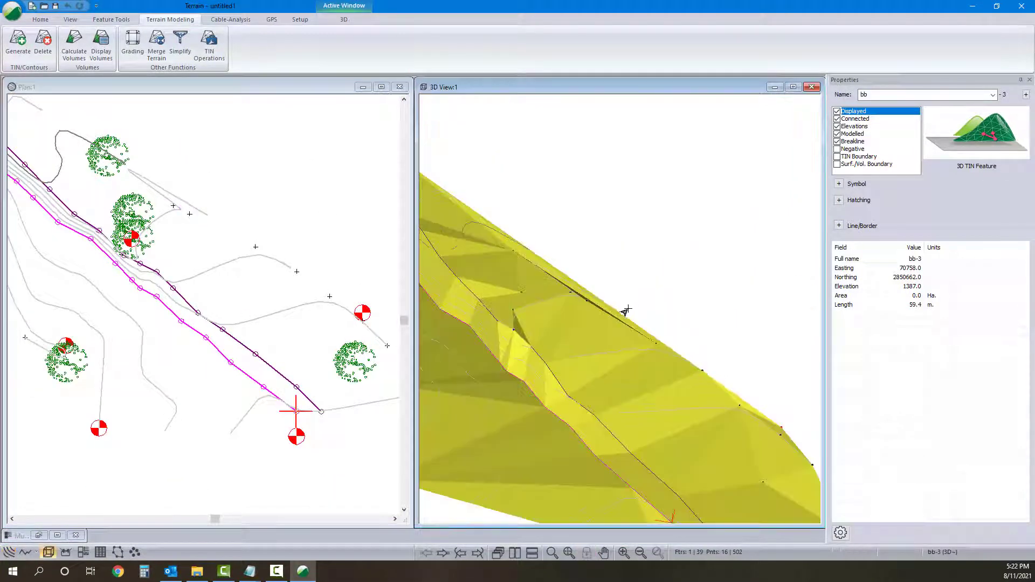
mouse_move(623, 311)
left_mouse_down()
mouse_move(571, 333)
mouse_move(589, 320)
mouse_move(605, 265)
mouse_move(593, 293)
left_mouse_up()
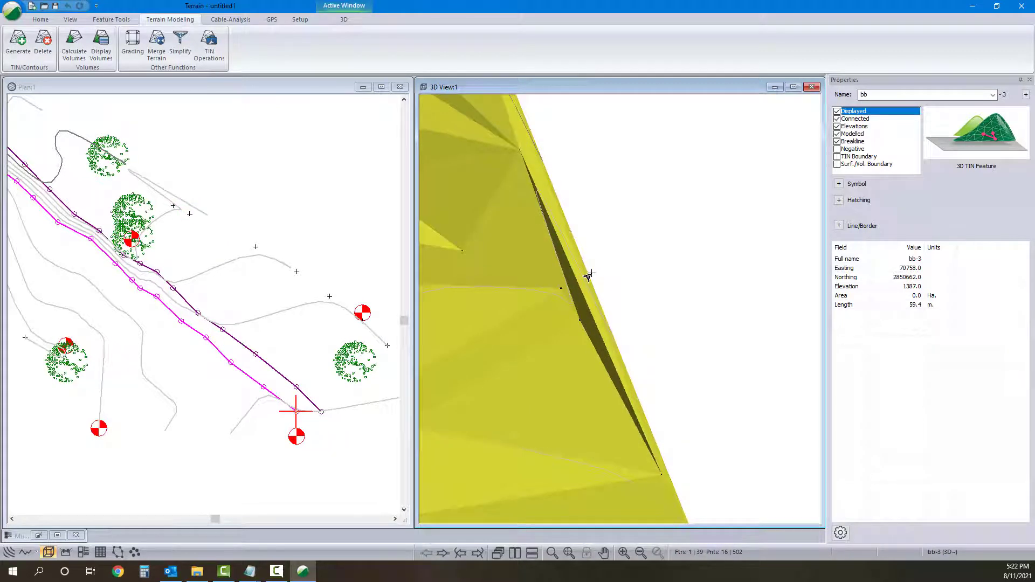
scroll(589, 276, "down", 5)
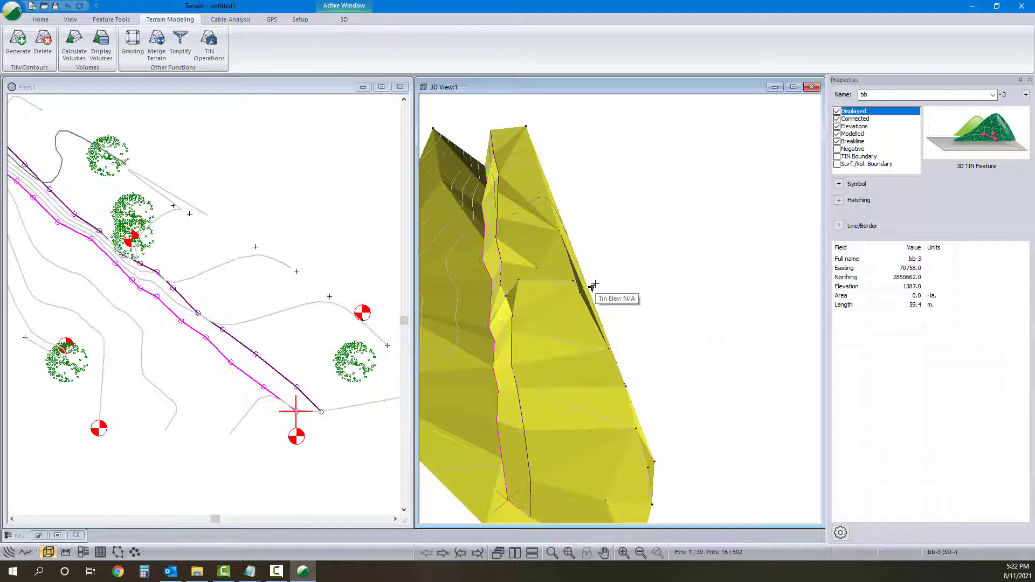
left_click(18, 41)
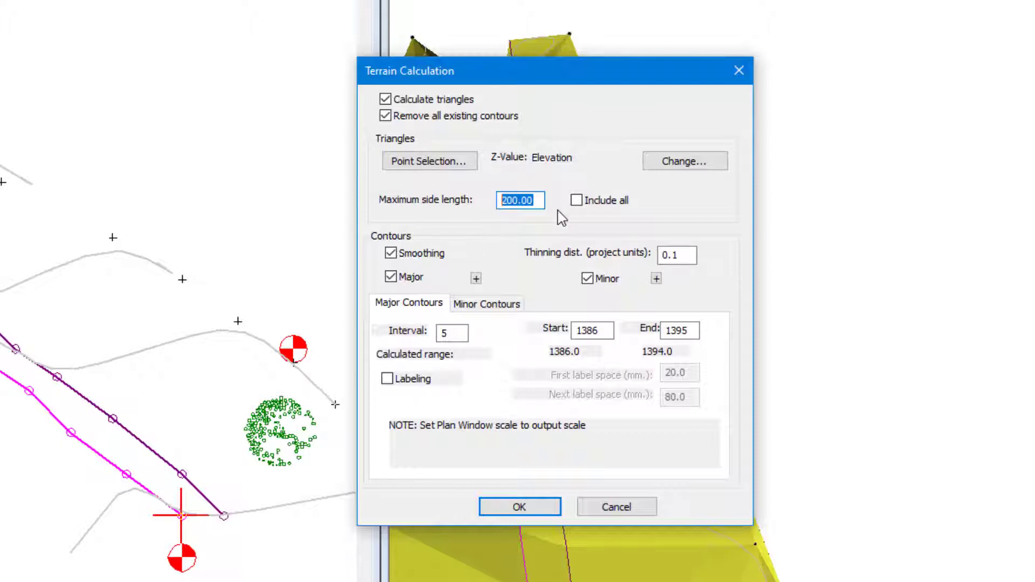
type("20")
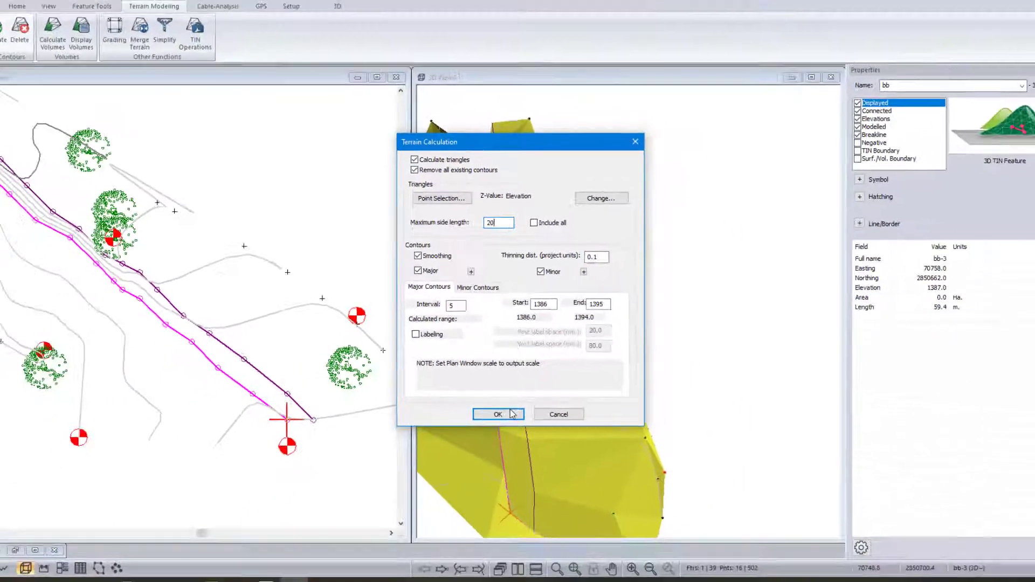
left_click(520, 506)
Step: Display the TIN triangle outlines in the plan window
middle_click_drag(507, 403, 546, 312)
right_click(230, 279)
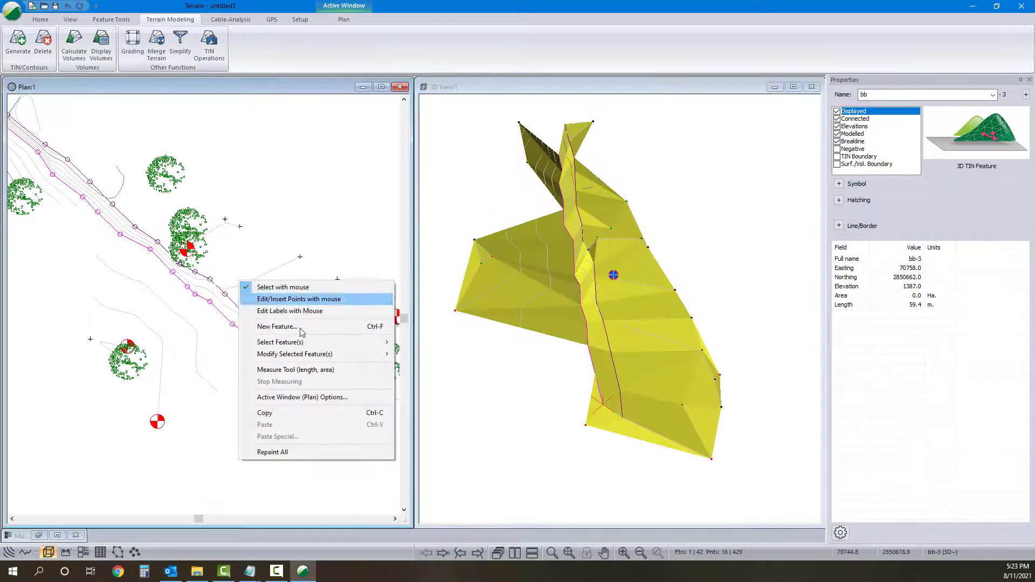
left_click(310, 399)
left_click(419, 204)
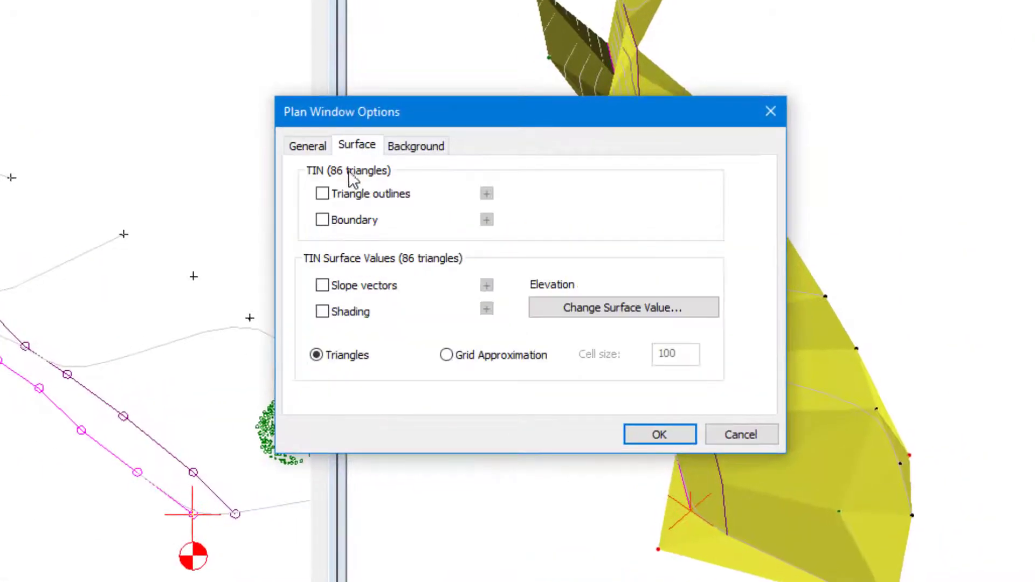
left_click(322, 193)
left_click(658, 434)
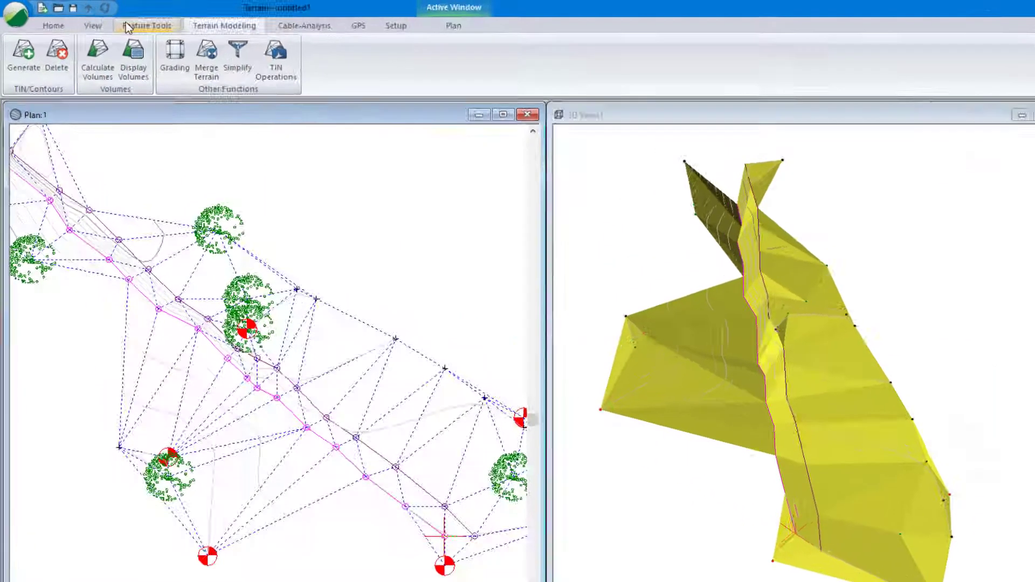
left_click(40, 19)
left_click(112, 82)
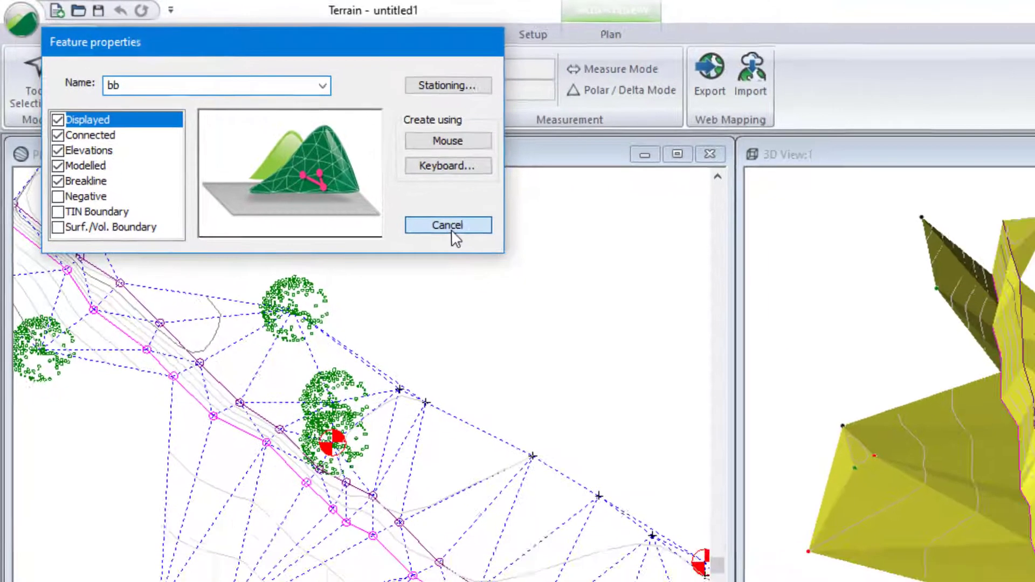
left_click(503, 253)
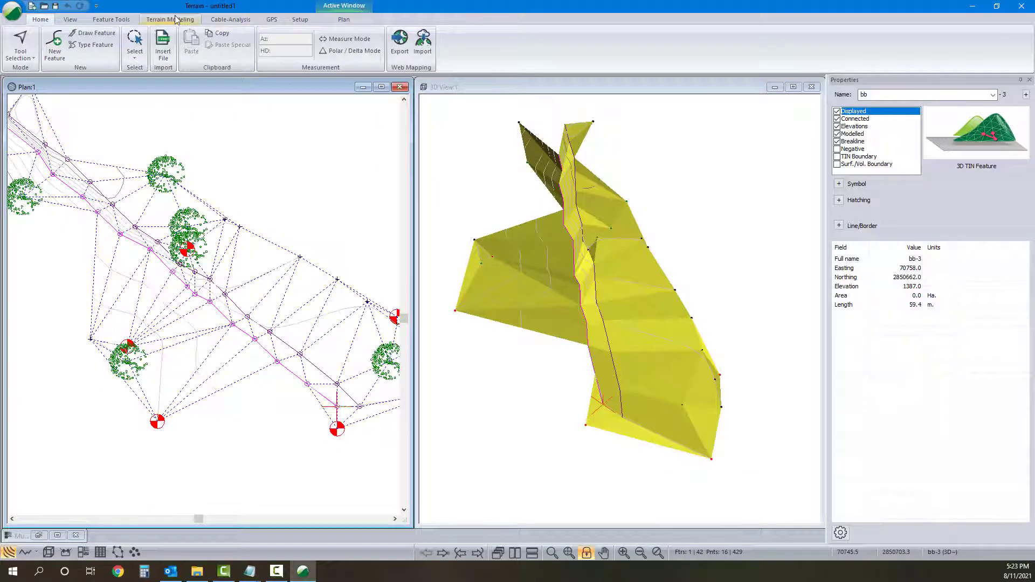
Step: Create a TIN boundary feature from the current TIN surface
left_click(177, 20)
left_click(210, 44)
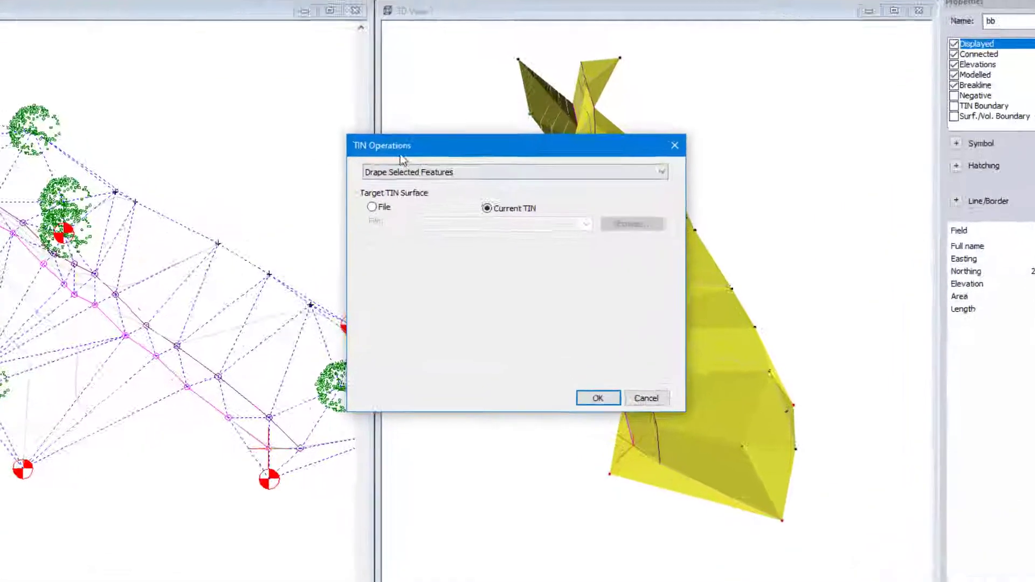
left_click(402, 172)
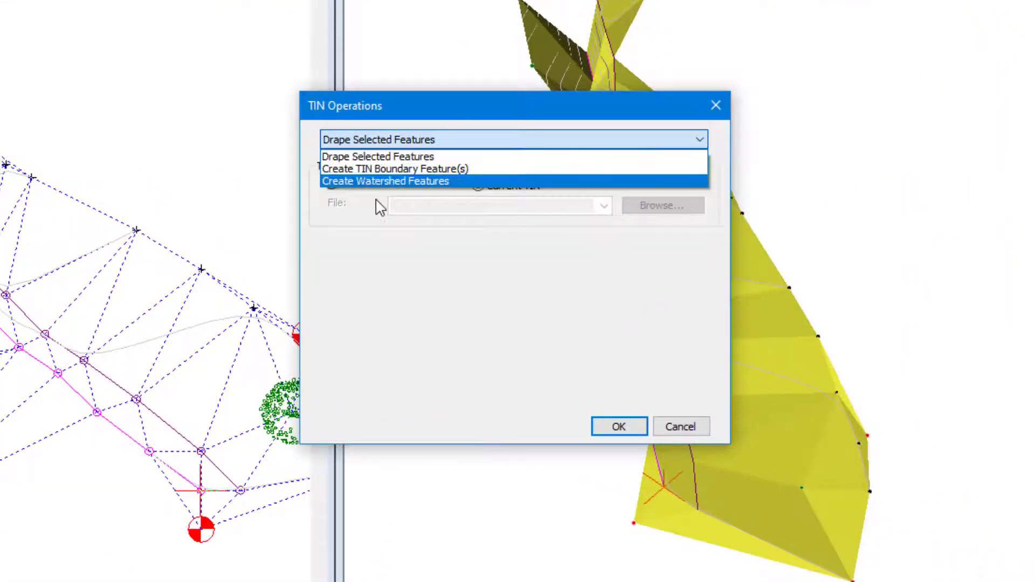
left_click(388, 169)
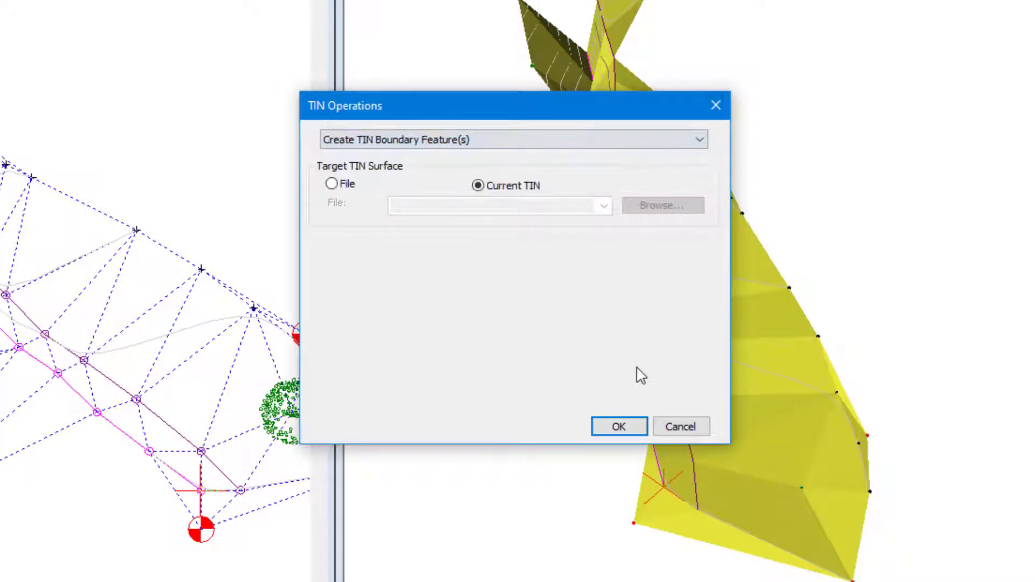
left_click(619, 426)
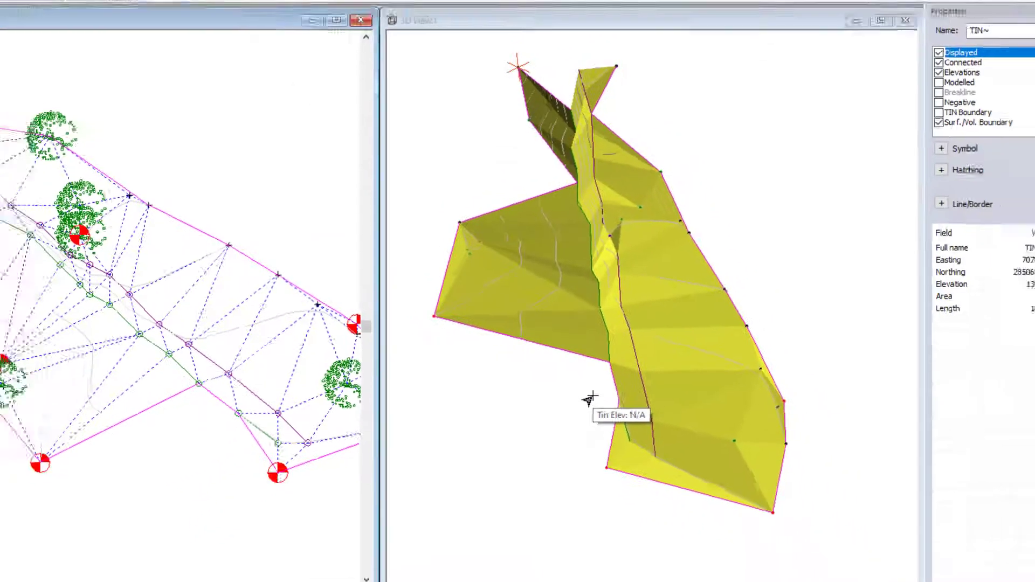
Step: Switch to point editing and delete the two TIN boundary vertices on the bb line between the two southern red-and-white point symbols
right_click(278, 383)
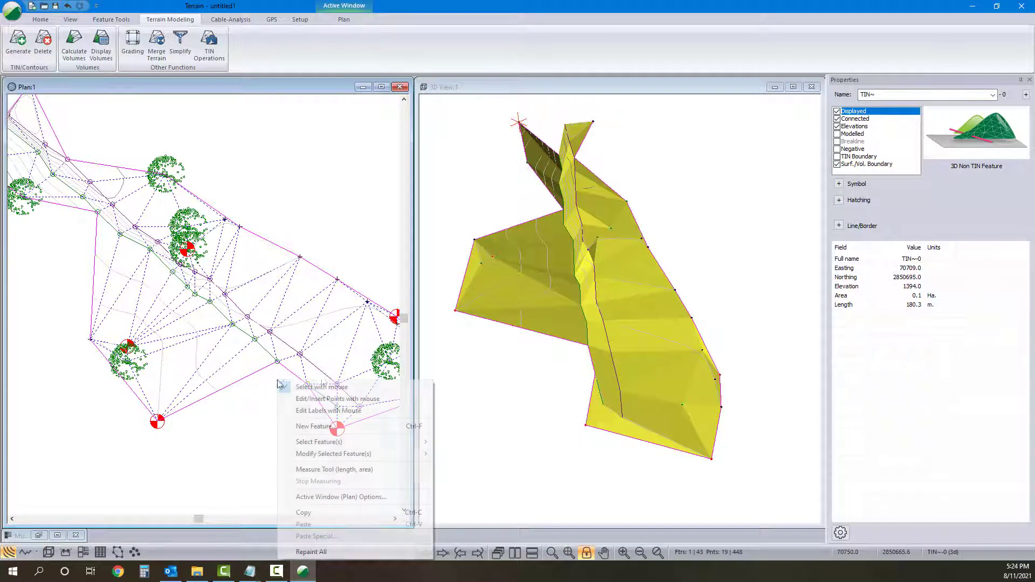
left_click(314, 400)
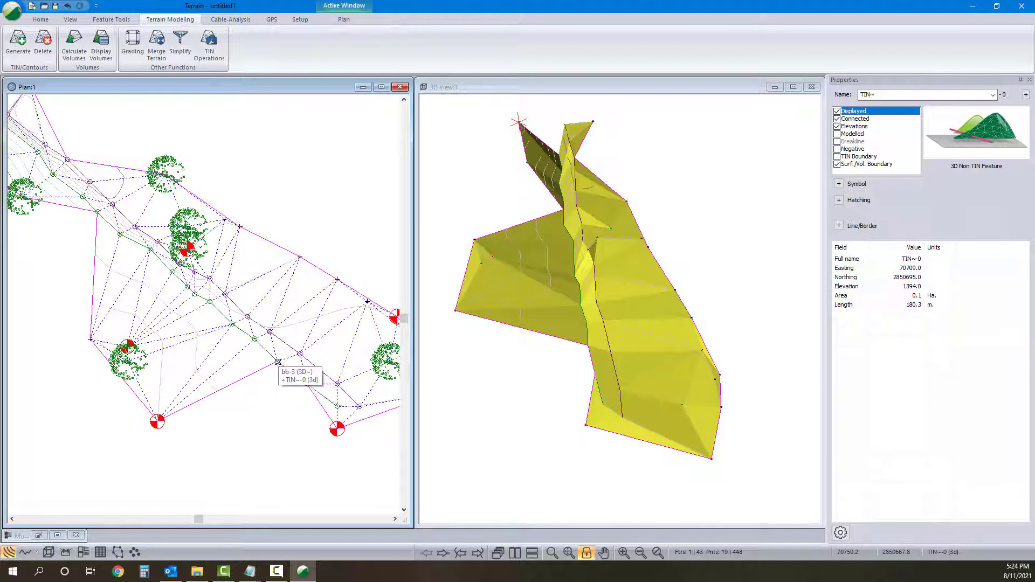
left_click(278, 361)
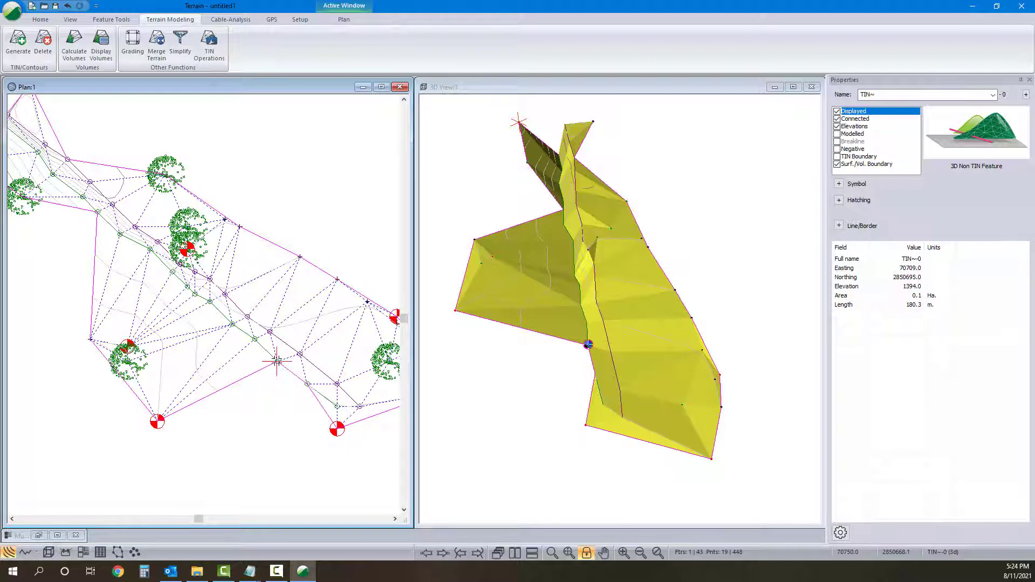
mouse_move(272, 370)
left_mouse_down()
mouse_move(263, 400)
mouse_move(278, 420)
mouse_move(281, 410)
left_mouse_up()
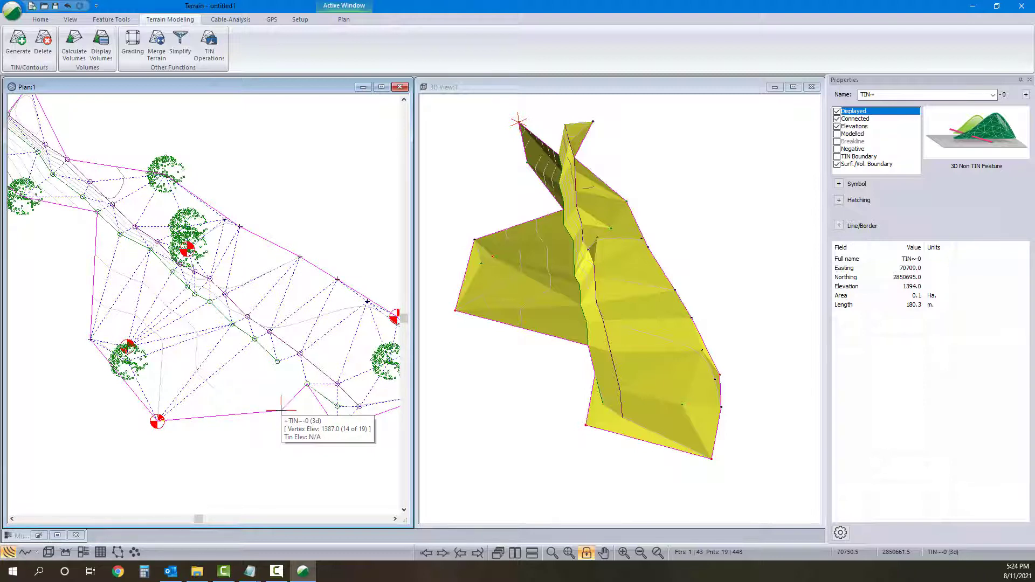
left_click_drag(283, 403, 260, 411)
key("Delete")
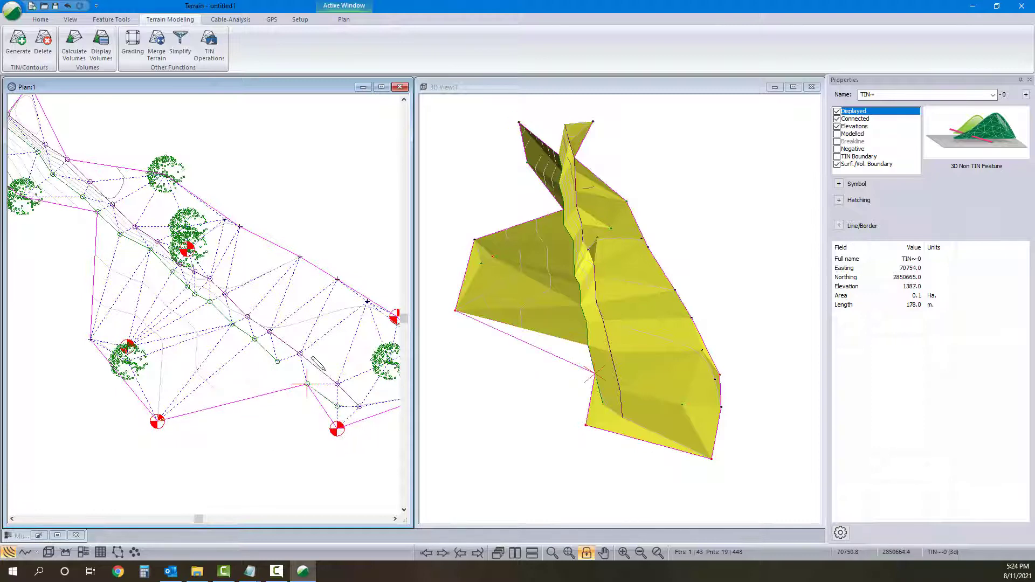
left_click_drag(306, 385, 286, 420)
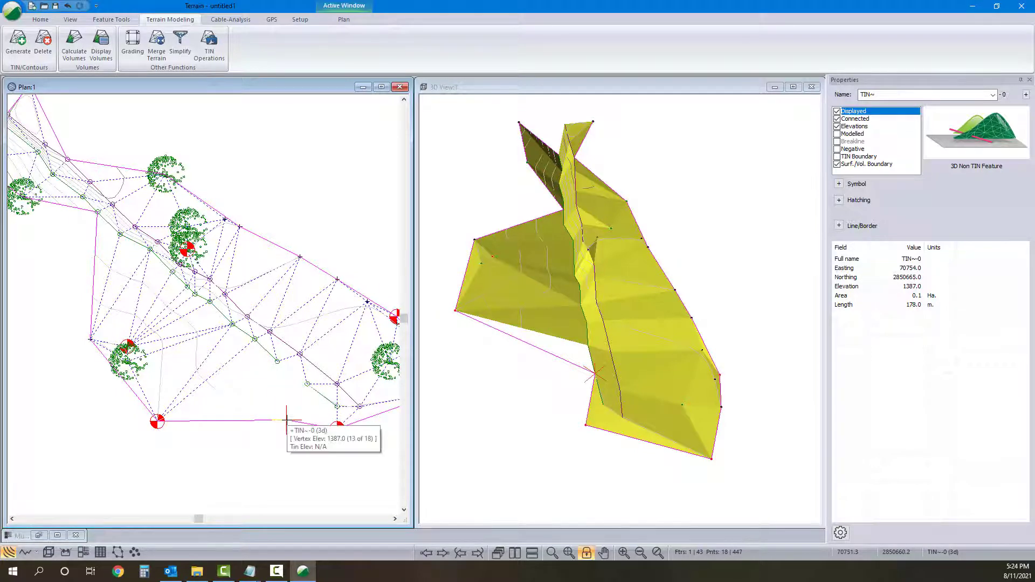
key("Delete")
Step: Insert a vertex on the southwestern boundary segment and snap it to the red-and-white point symbol beside the tree
middle_click_drag(220, 374, 298, 382)
scroll(181, 378, "up", 4)
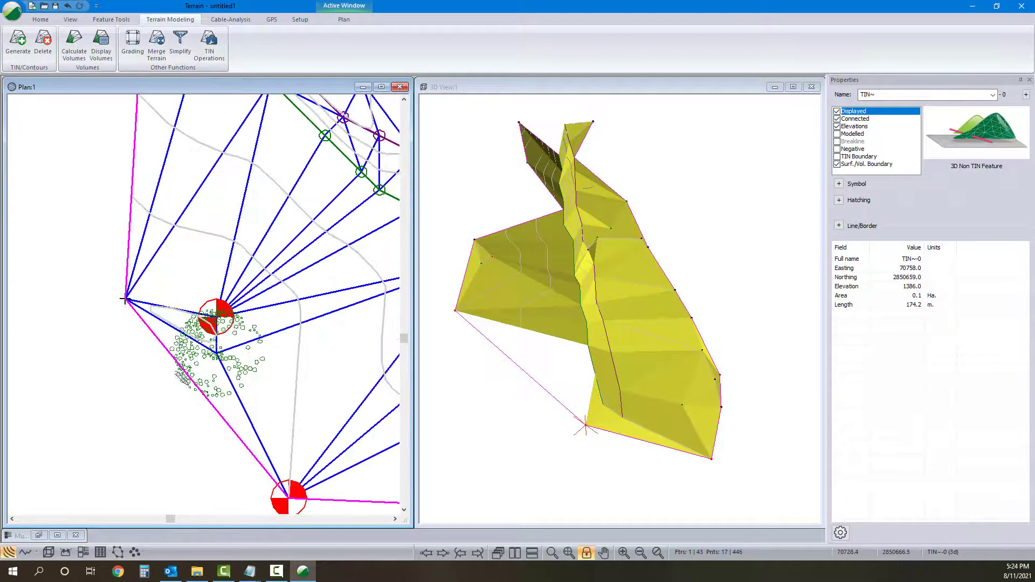
left_click_drag(193, 383, 217, 317)
scroll(222, 321, "down", 1)
scroll(222, 319, "up", 3)
scroll(220, 318, "down", 4)
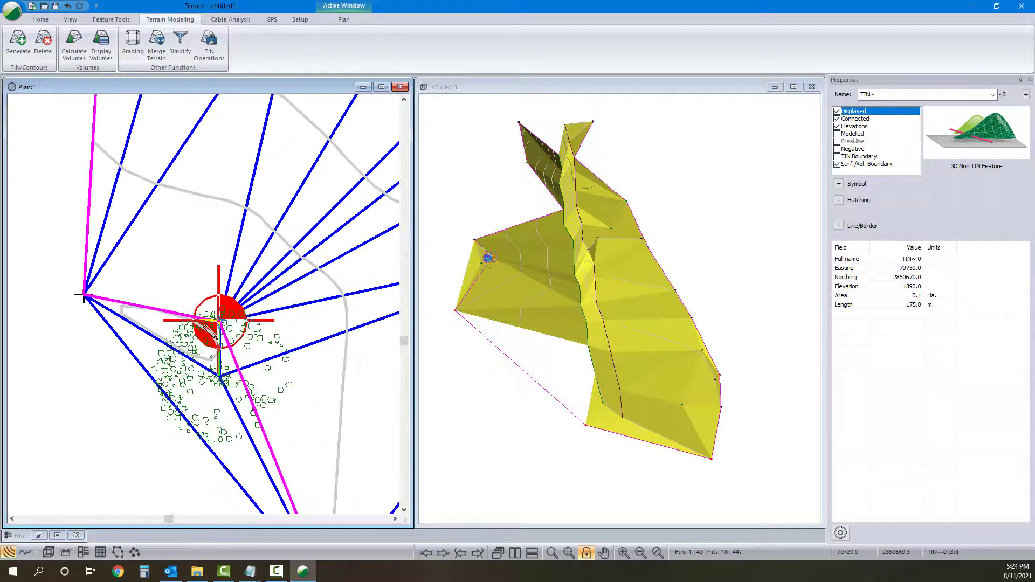
Step: Delete the inward boundary vertices at the western bb line, the northwestern tree and the northern bank line to straighten both sides
middle_click_drag(218, 318, 250, 452)
left_click_drag(151, 328, 147, 330)
key("Delete")
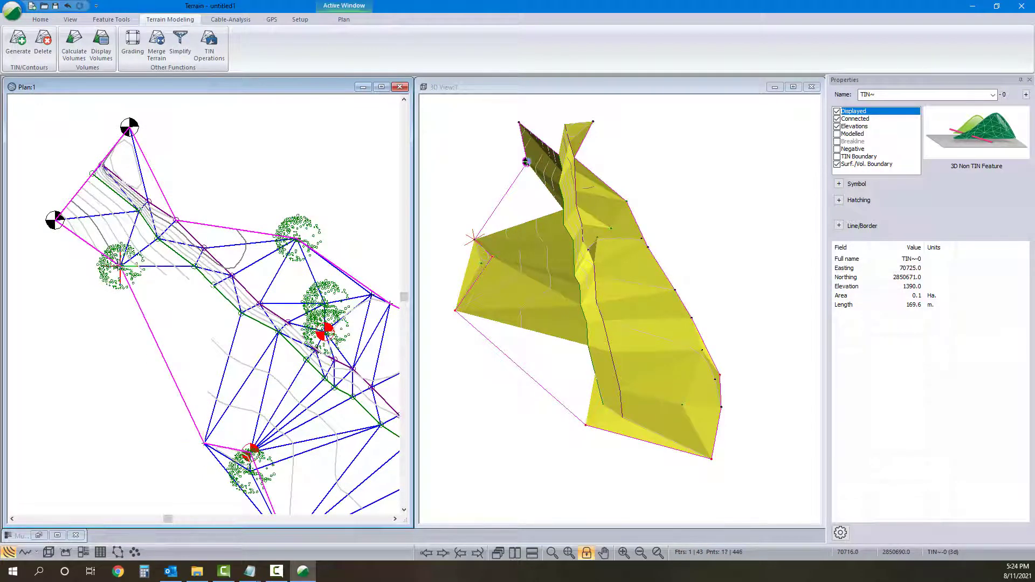
key("Delete")
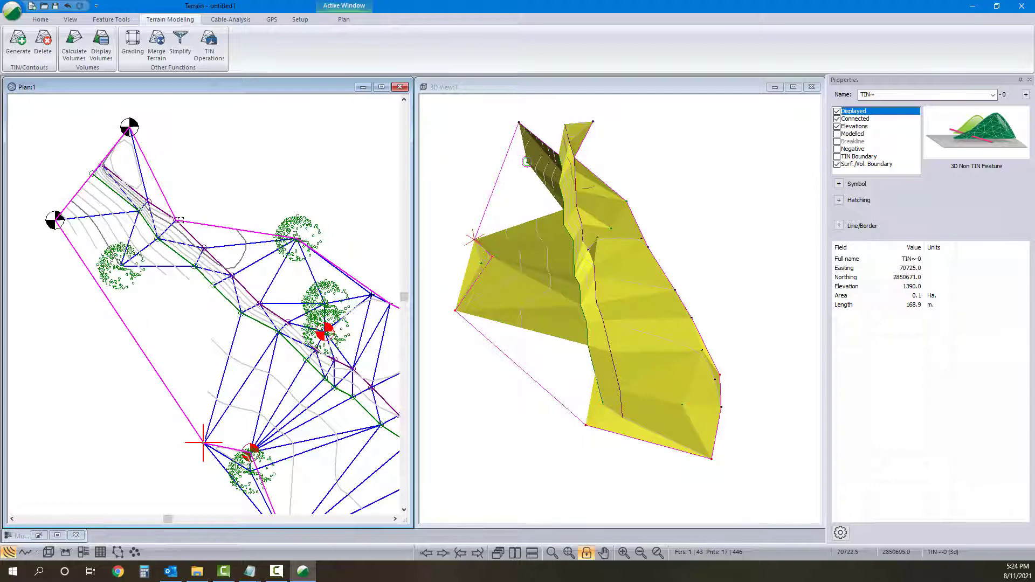
key("Delete")
key("Delete")
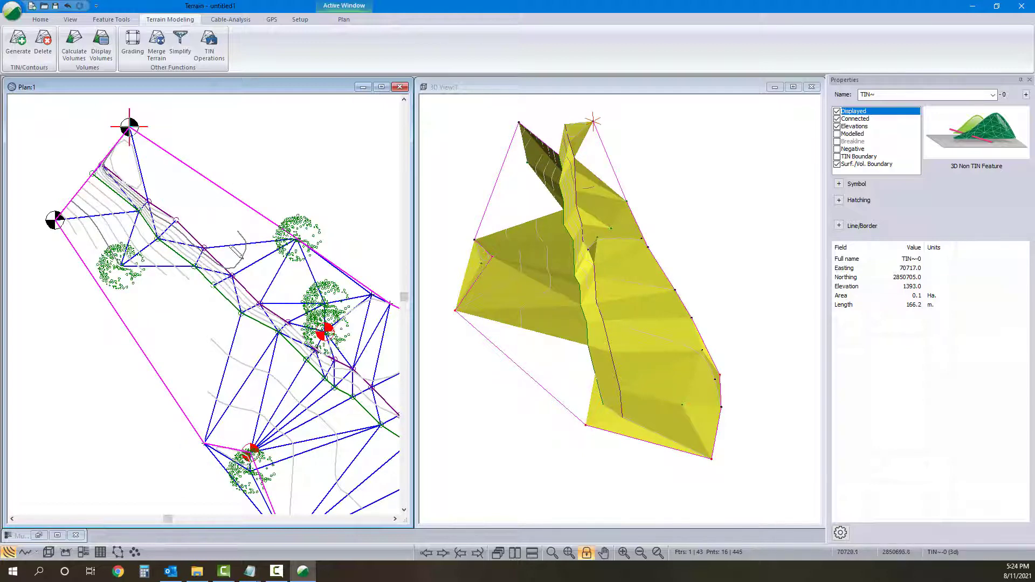
Step: Insert two vertices on the northeastern TIN boundary, snapping them to the outlying points east of the red-and-white tree symbol and near the eastern symbol
middle_click_drag(236, 252, 161, 245)
scroll(161, 245, "down", 1)
scroll(151, 237, "up", 3)
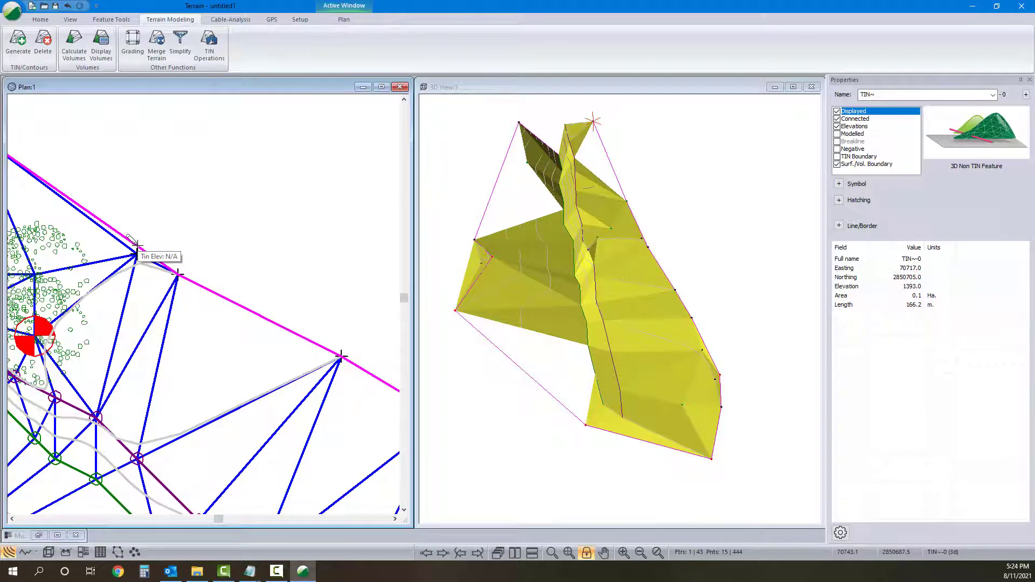
left_click(137, 246)
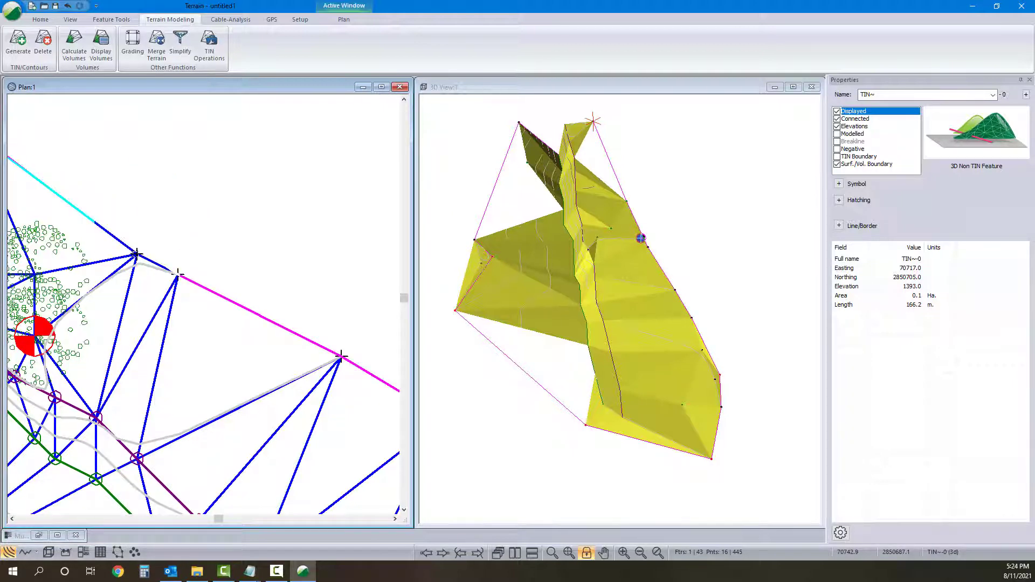
scroll(186, 272, "down", 3)
middle_click_drag(279, 319, 212, 291)
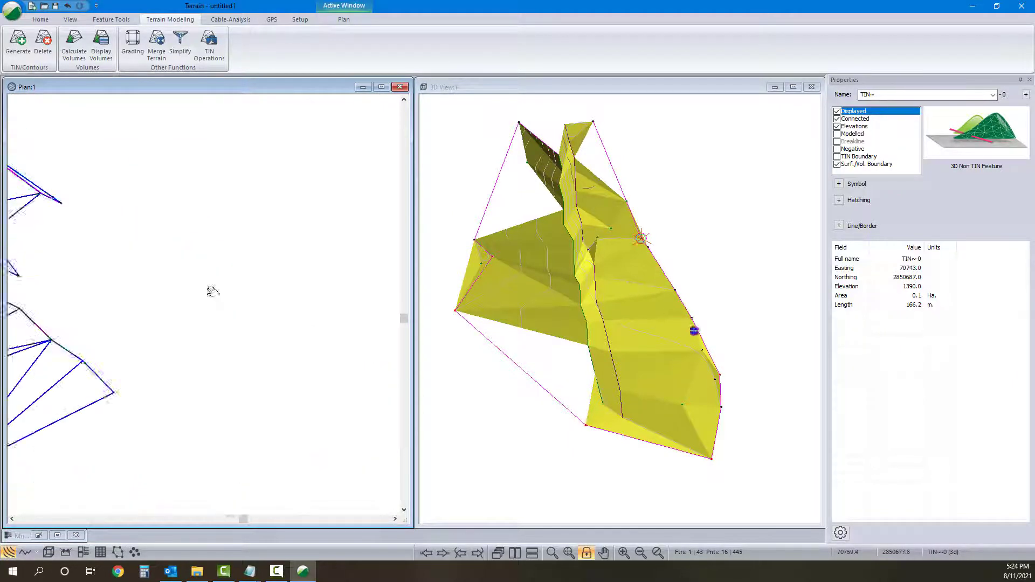
left_click_drag(238, 301, 238, 308)
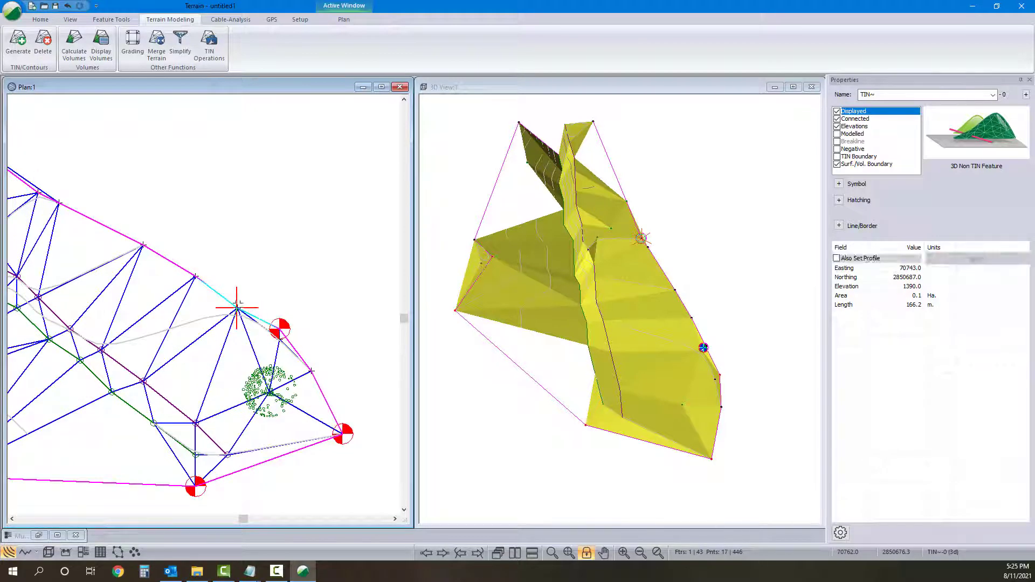
Step: Enable the TIN Boundary, Modelled and Breakline properties for the TIN boundary feature
middle_click_drag(240, 306, 266, 335)
scroll(233, 217, "down", 1)
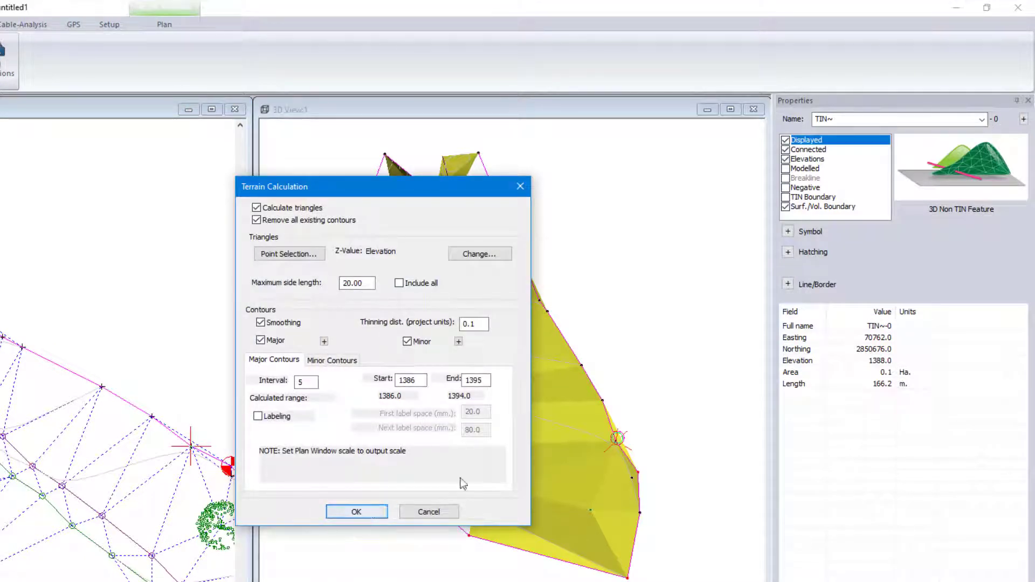
left_click(455, 512)
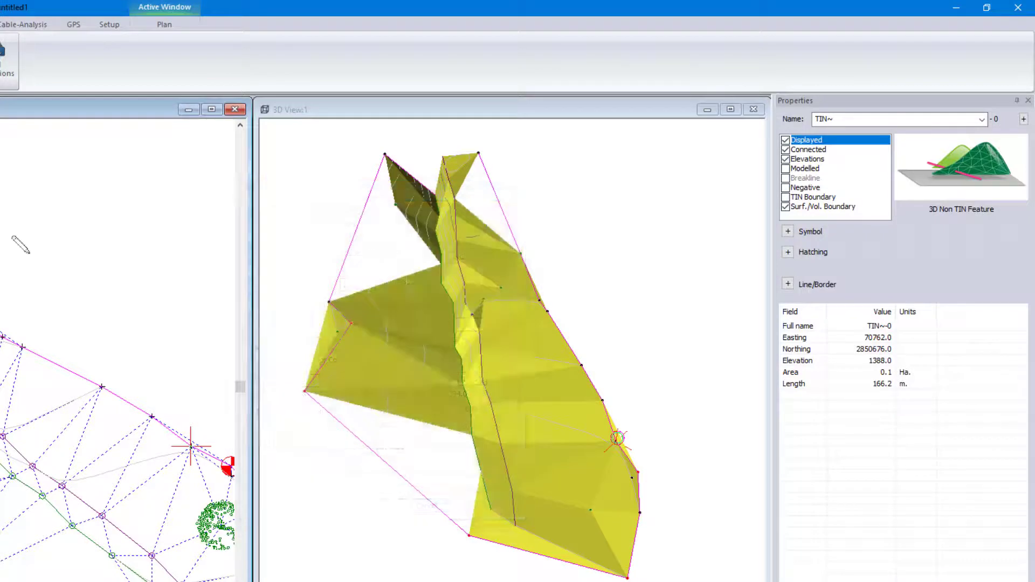
left_click(786, 198)
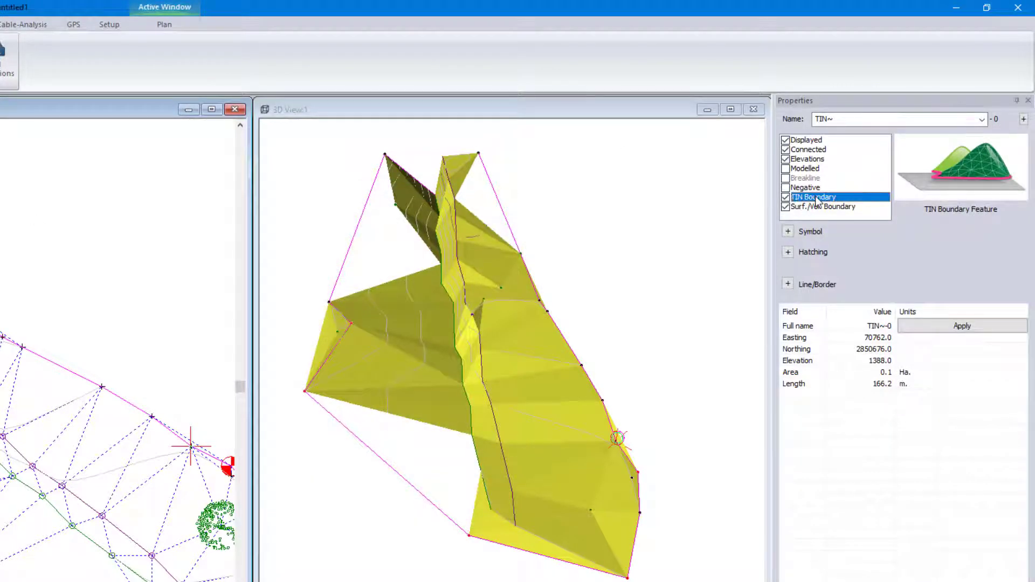
left_click(786, 168)
left_click(785, 179)
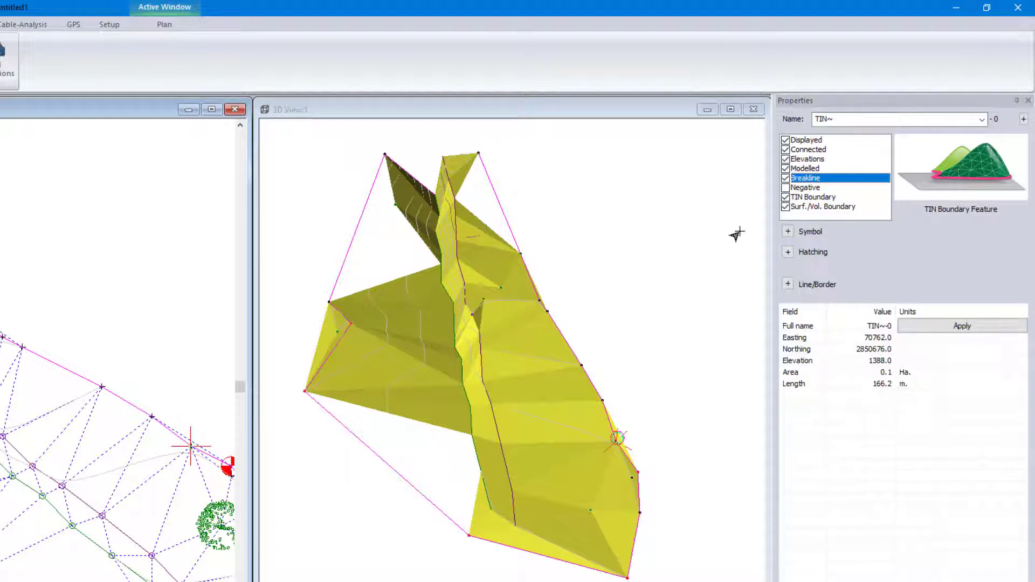
Step: Set the TIN boundary feature's line color to cyan and apply the property changes
left_click(788, 231)
left_click(788, 285)
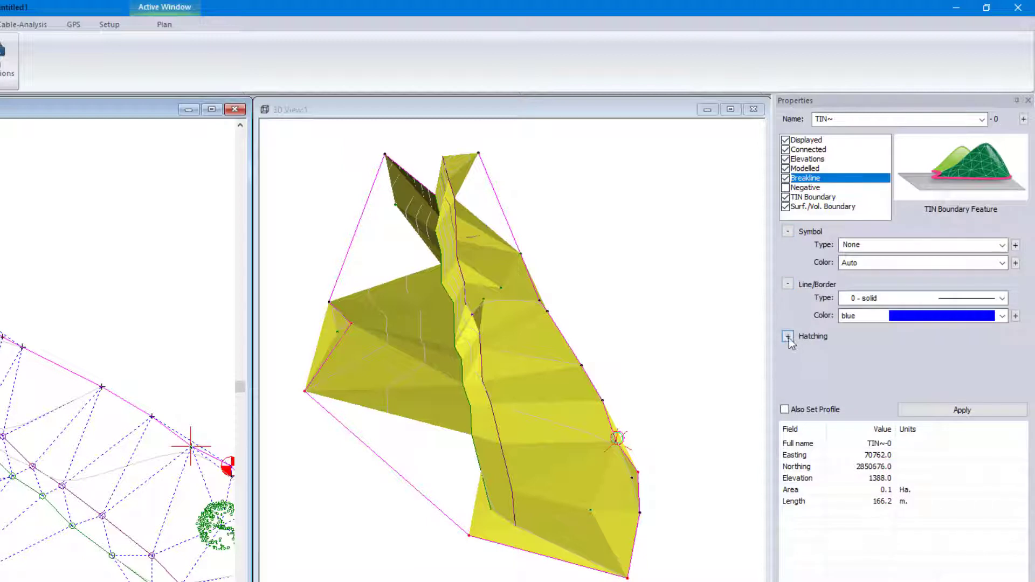
left_click(788, 337)
left_click(912, 316)
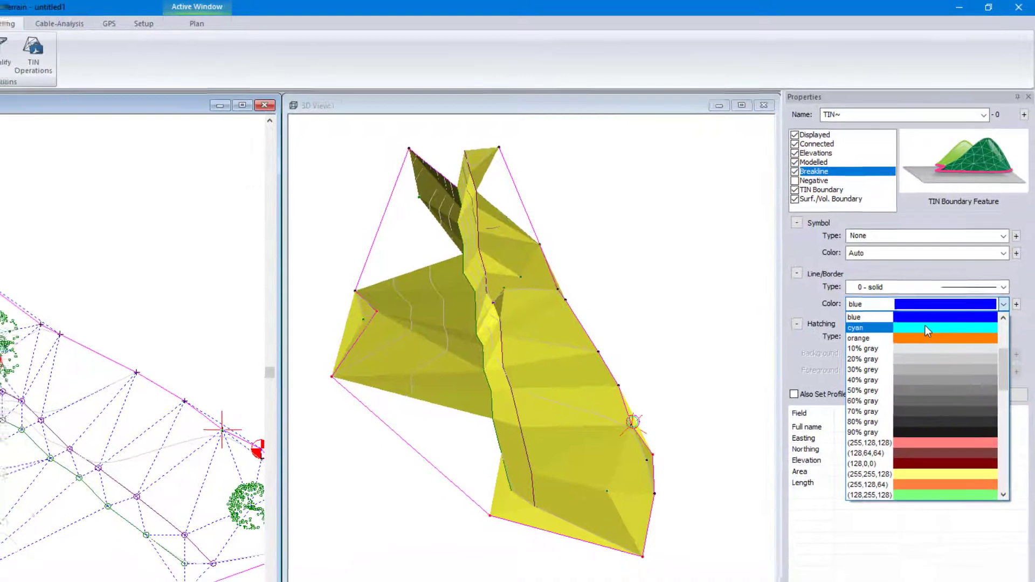
left_click(922, 338)
left_click(977, 327)
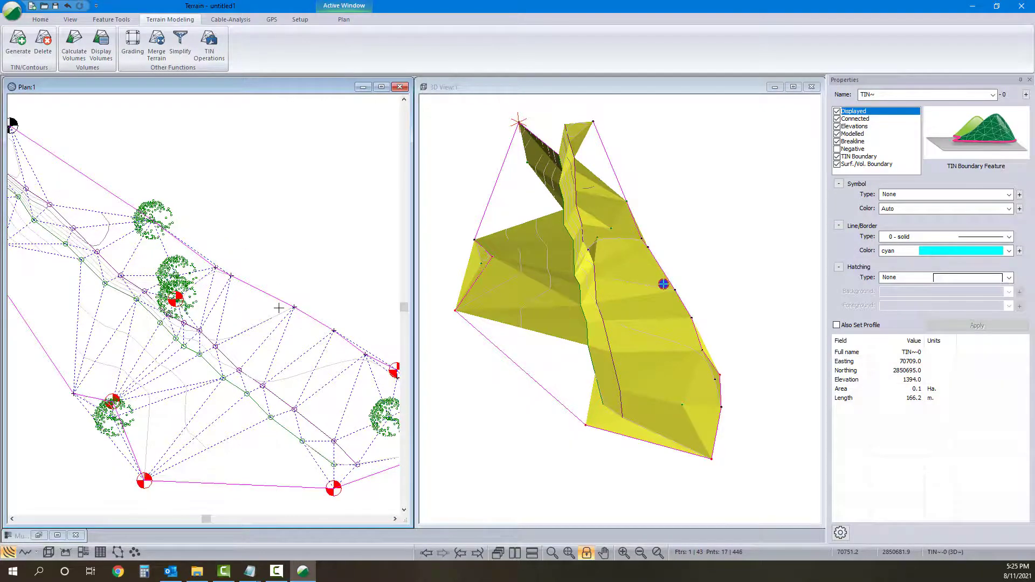
Step: Return to mouse selection with the boundary deselected, and regenerate the terrain triangles and contours with Include all enabled
right_click(255, 245)
left_click(273, 253)
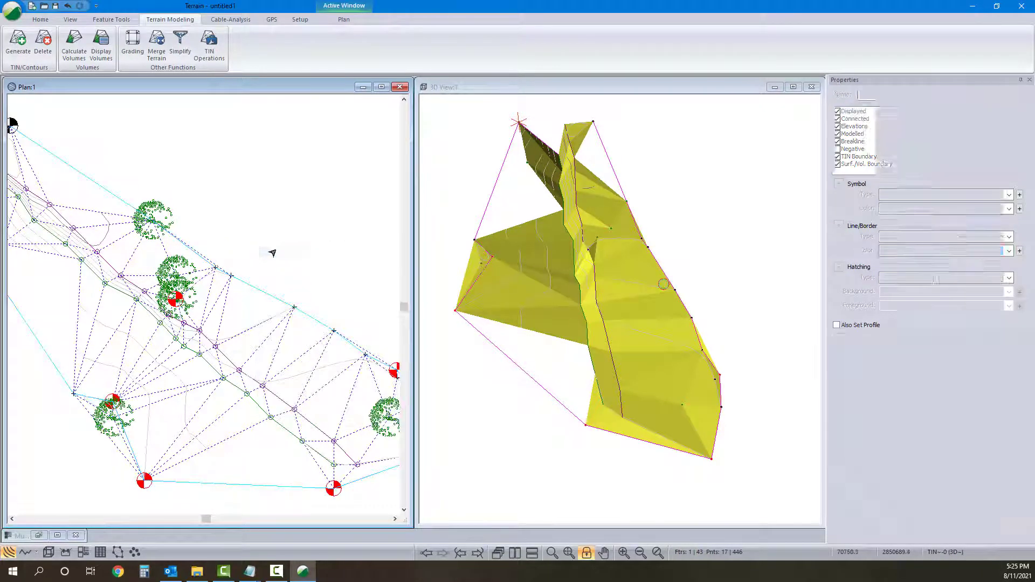
scroll(268, 263, "down", 4)
scroll(268, 264, "up", 4)
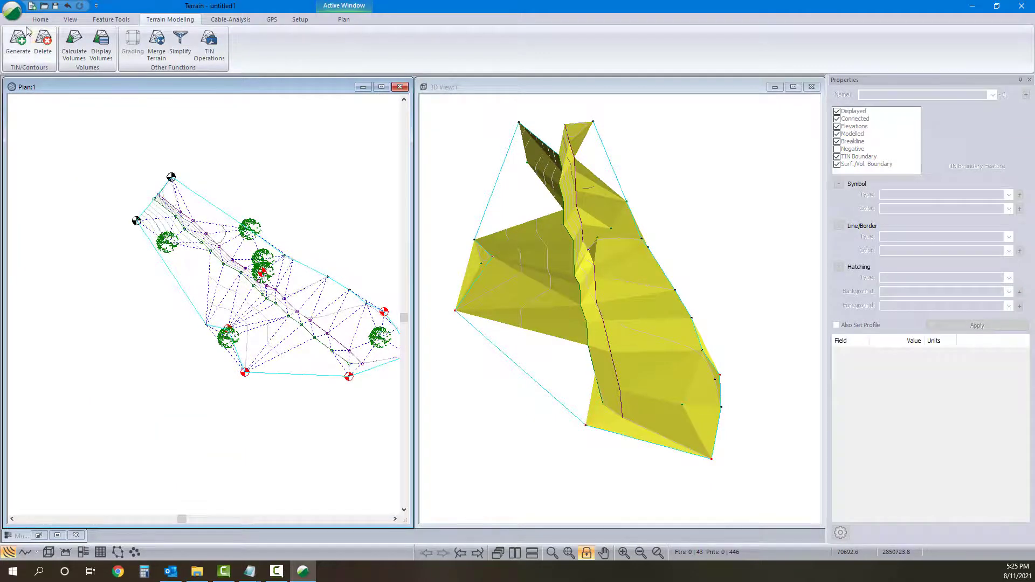
left_click(27, 45)
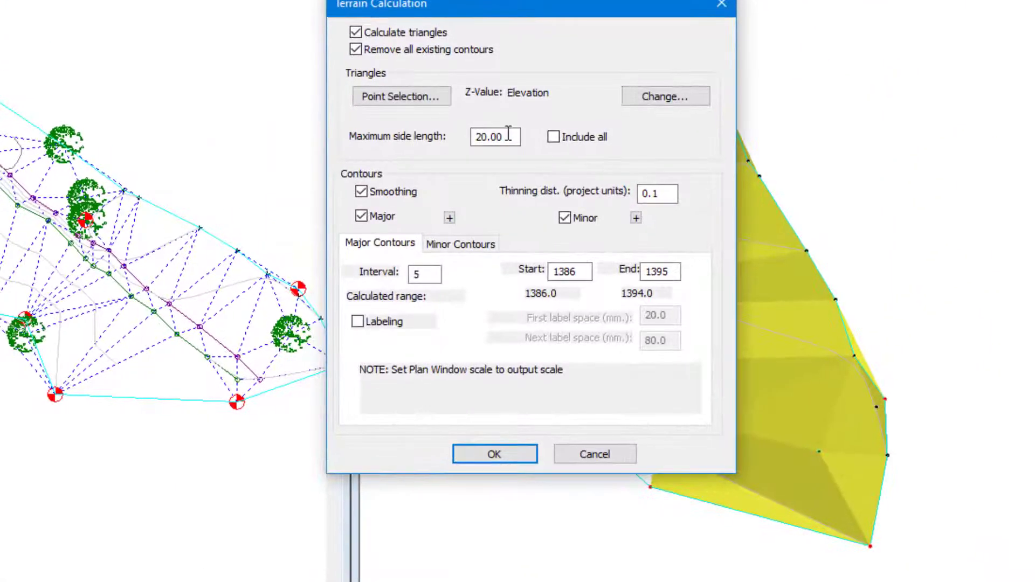
left_click_drag(504, 223, 457, 222)
left_click_drag(629, 8, 662, 78)
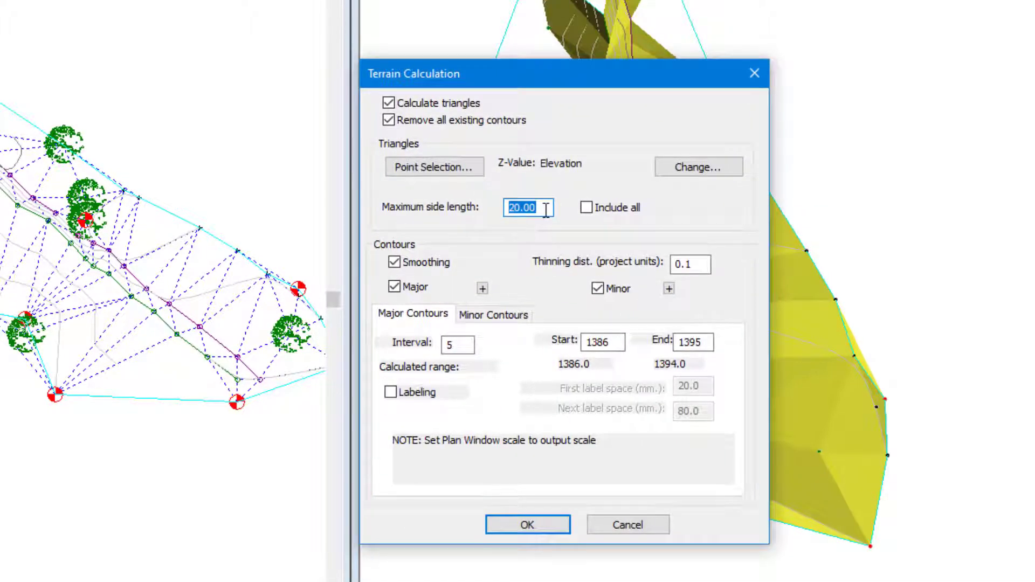
left_click(586, 208)
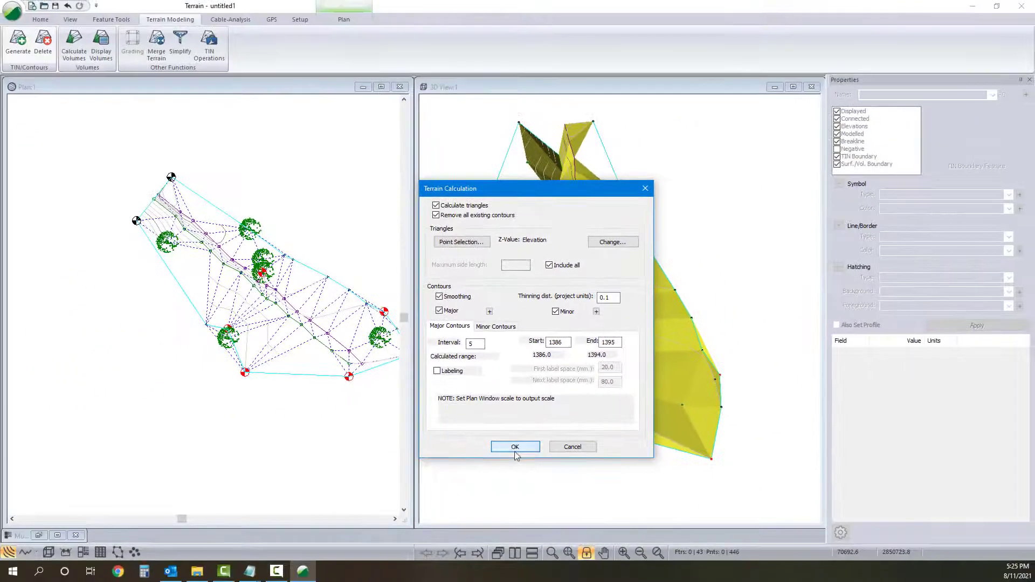
left_click(527, 525)
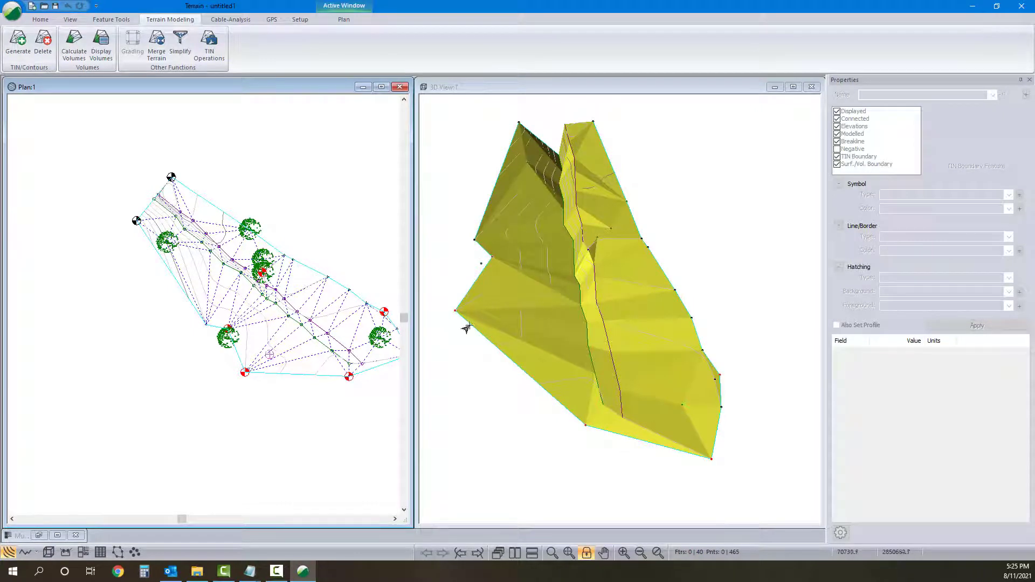
Step: Examine the regenerated triangles and contours in the plan, especially around the trees beside the northern boundary and the central symbol
mouse_move(249, 376)
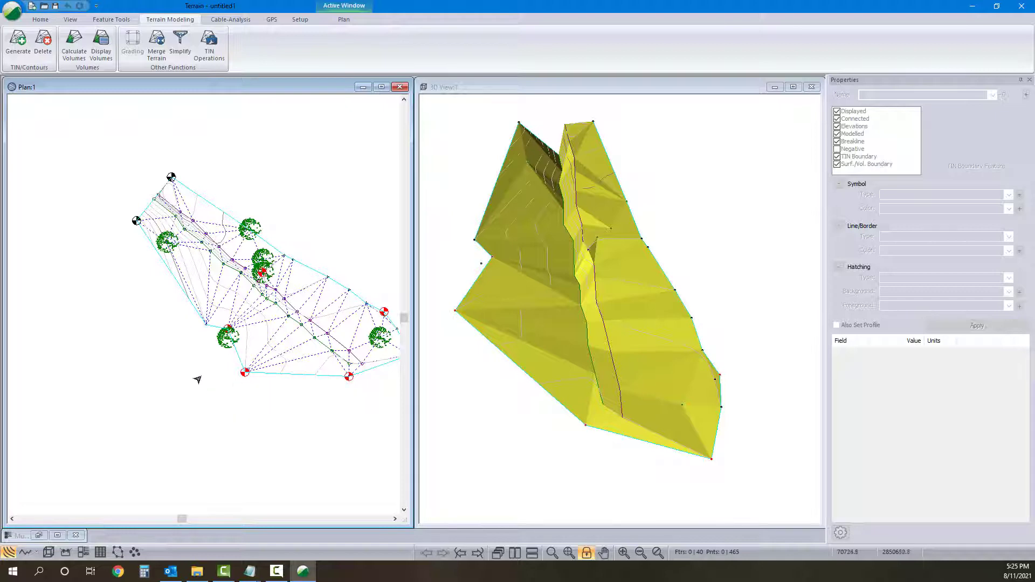
middle_click_drag(270, 307, 260, 300)
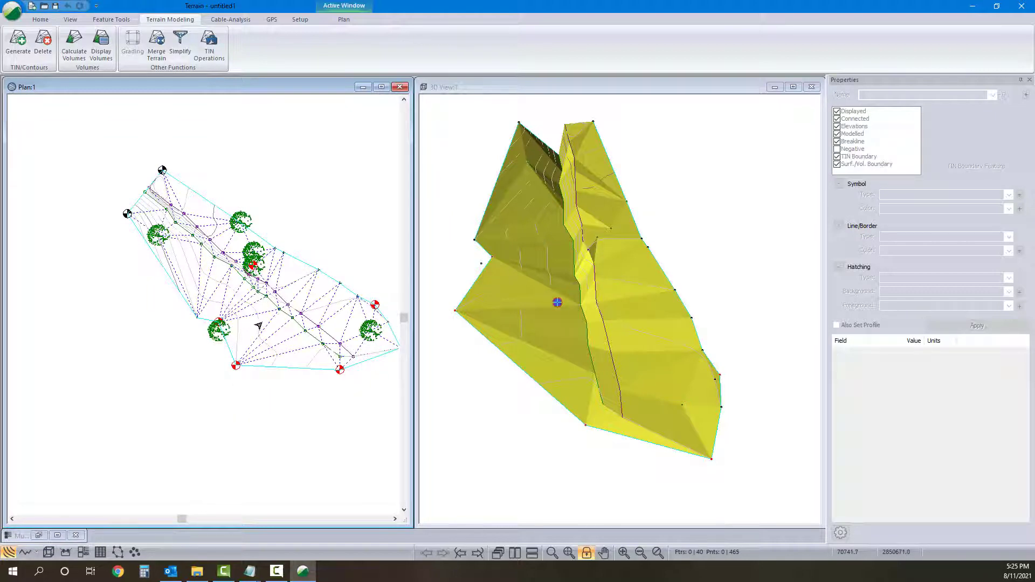
scroll(209, 229, "up", 2)
scroll(263, 249, "up", 3)
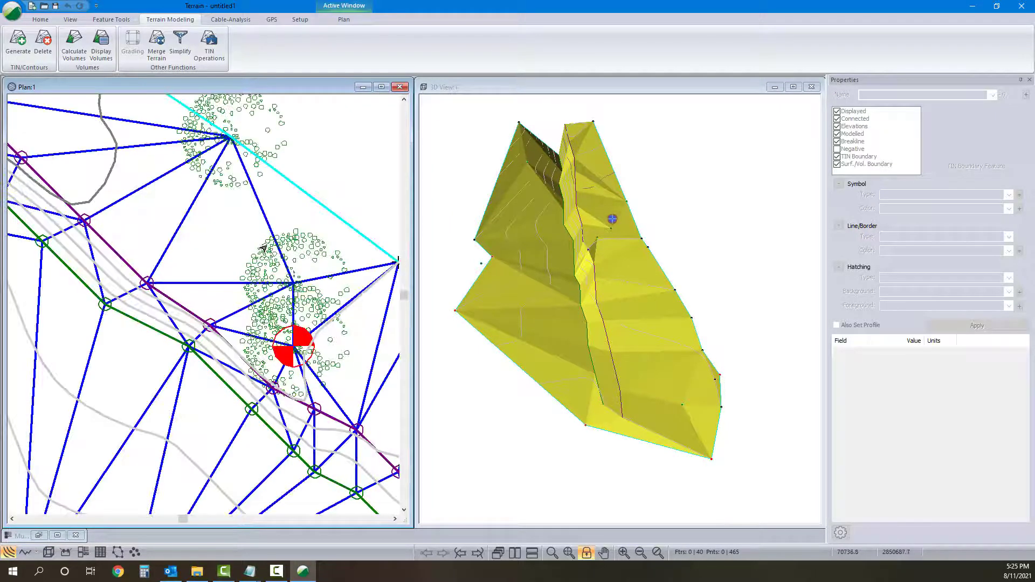
scroll(264, 261, "down", 2)
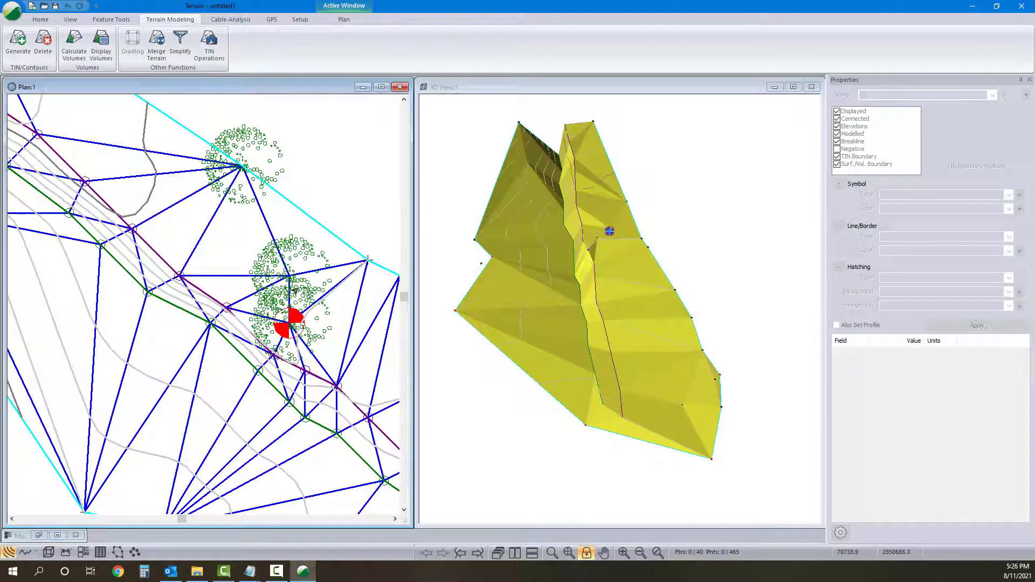
mouse_move(288, 290)
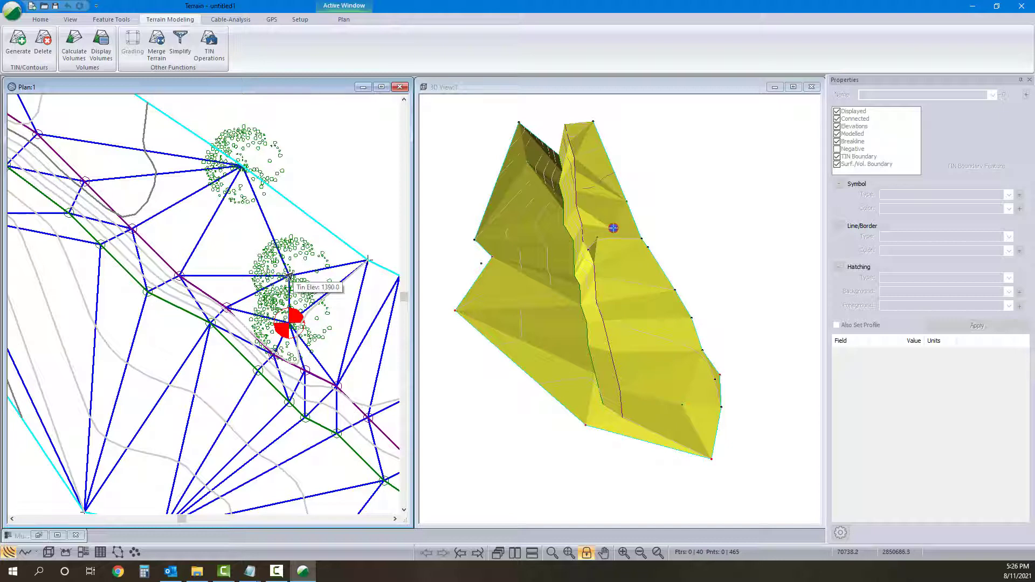
scroll(294, 245, "down", 2)
middle_click_drag(308, 249, 276, 239)
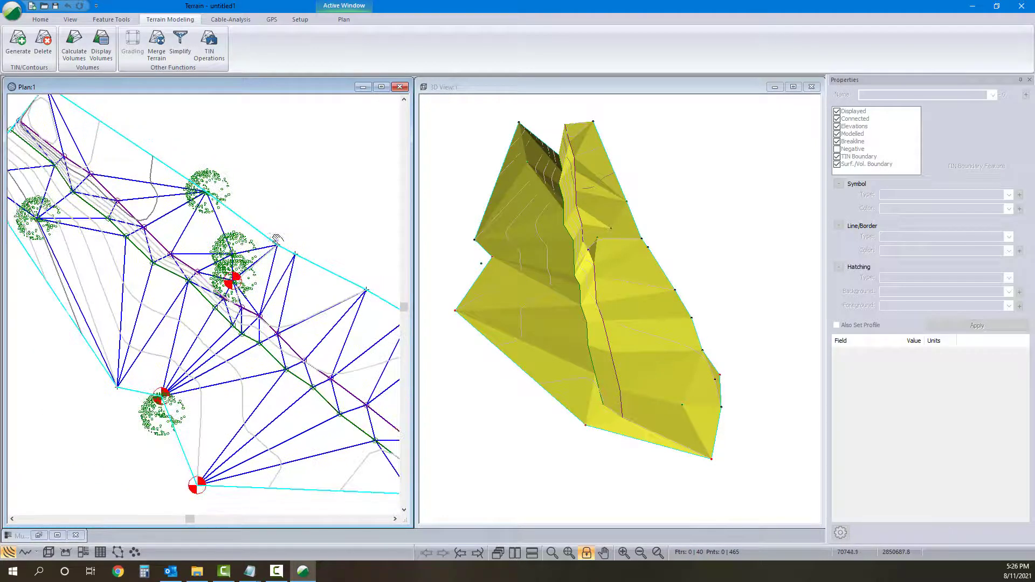
Step: Open feature selection by name and bring the tr features into view in the list
right_click(303, 211)
mouse_move(353, 272)
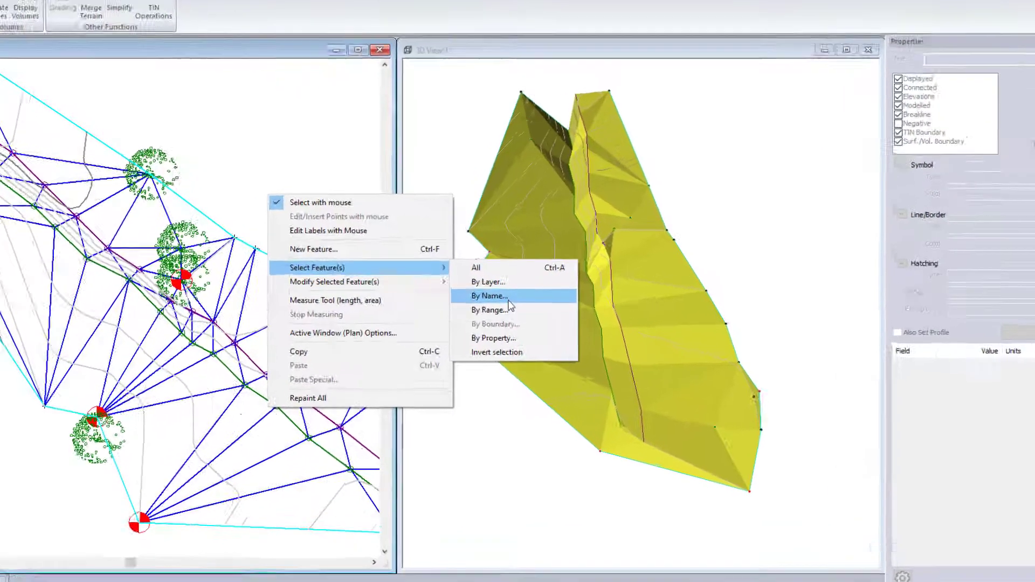
left_click(509, 300)
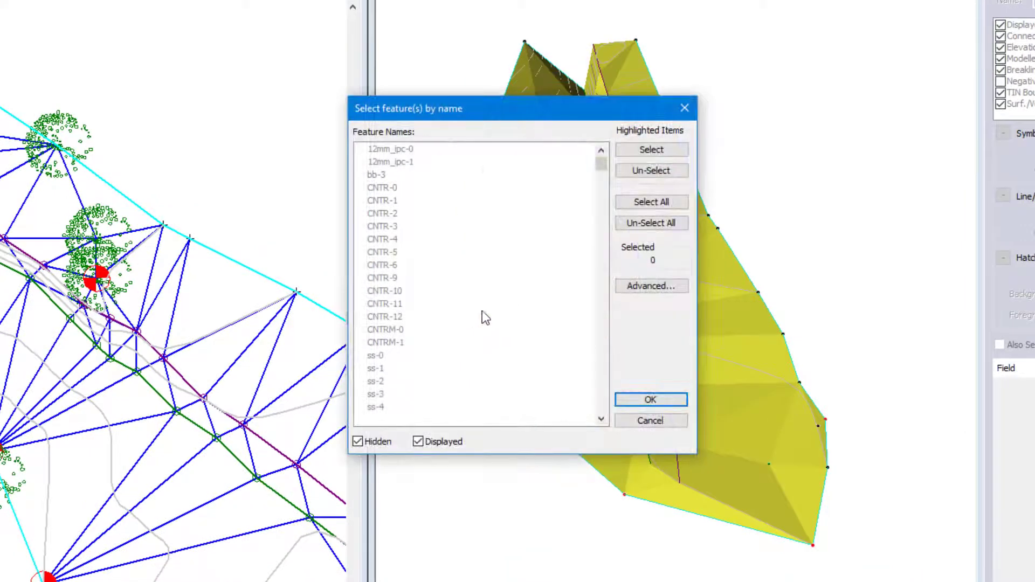
scroll(418, 345, "down", 2)
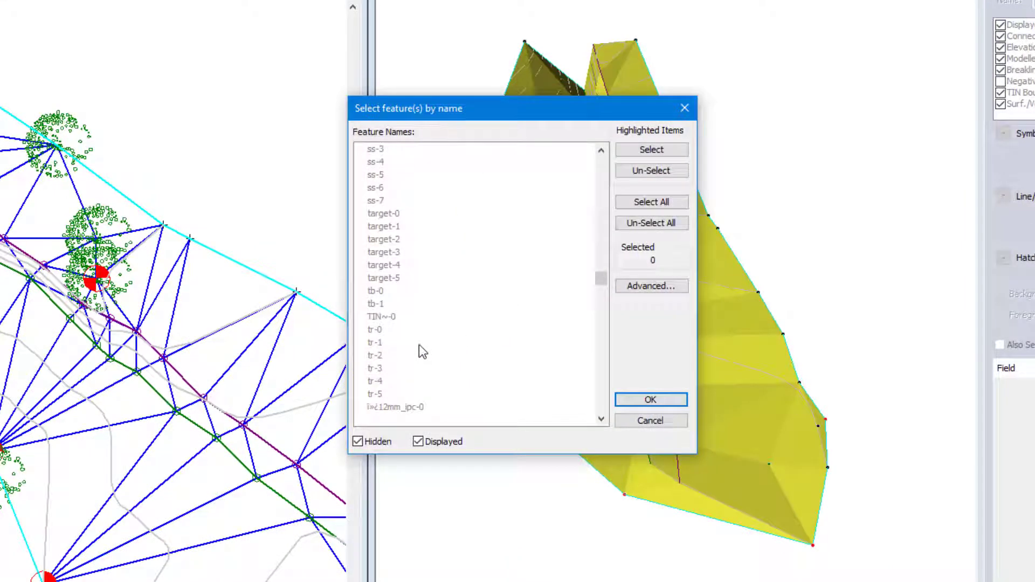
Step: Try selecting tr-0 through tr-5 directly from the name list, and clear the selection
left_click(379, 332)
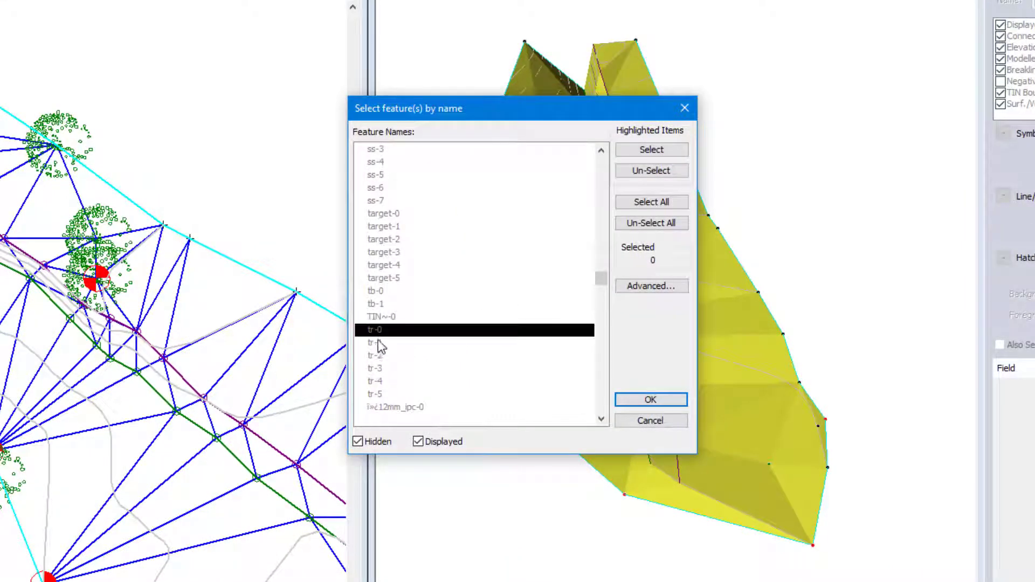
left_click(377, 395, "shift")
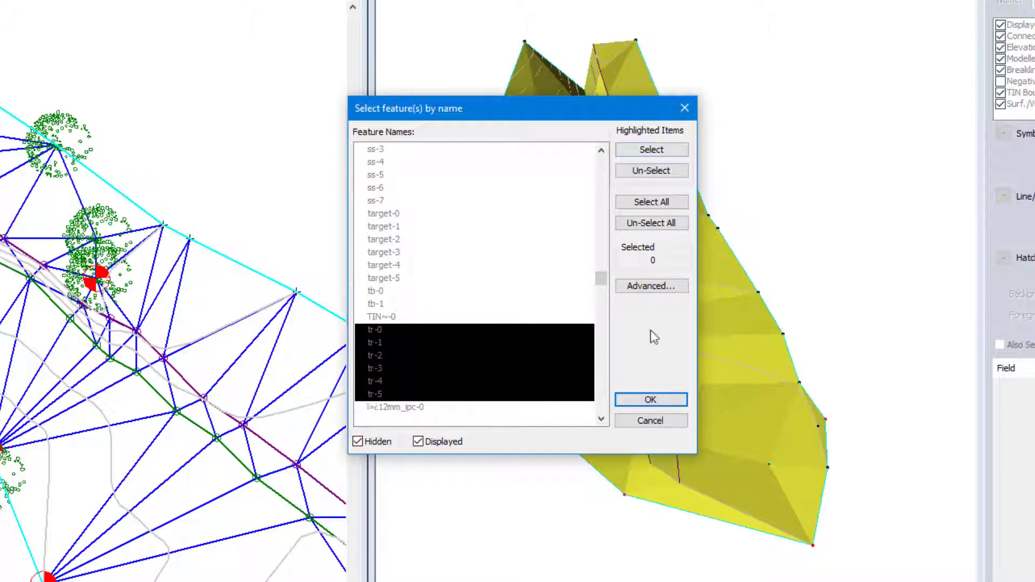
left_click(652, 150)
left_click(654, 224)
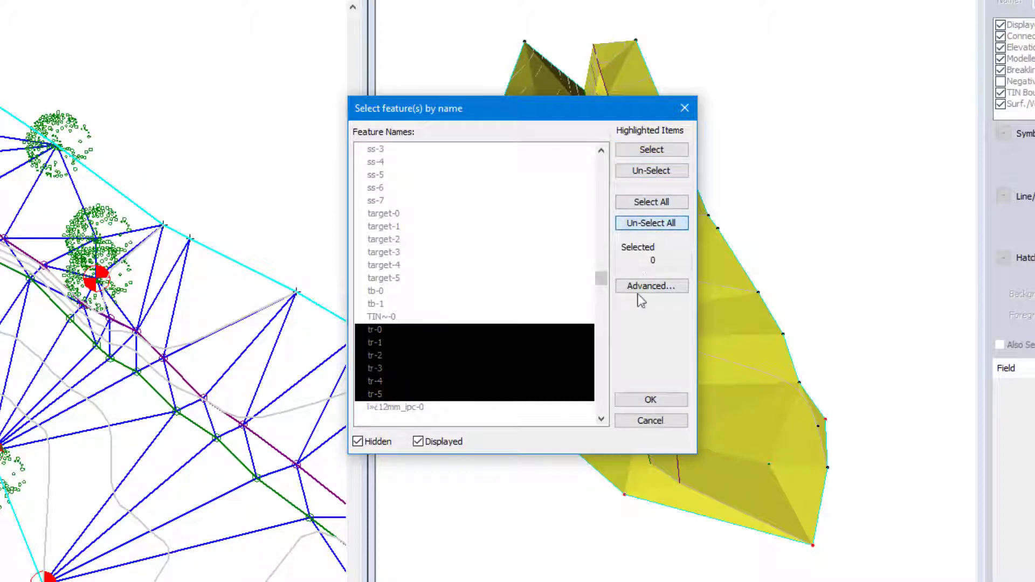
Step: Select all tree features through advanced name matching with the pattern tr* and accept the selection
left_click(647, 291)
left_click(714, 154)
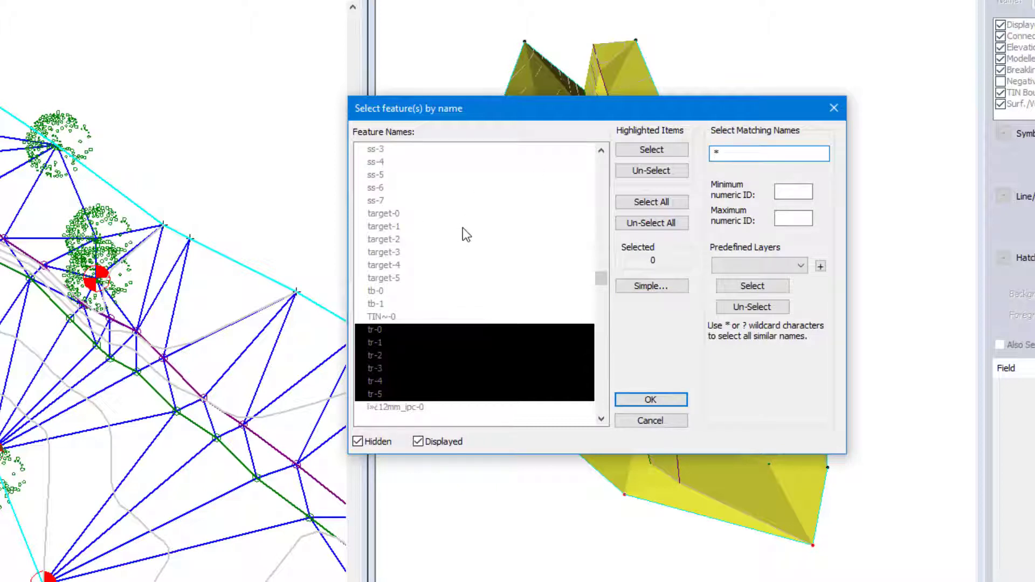
scroll(409, 308, "up", 5)
scroll(513, 294, "down", 5)
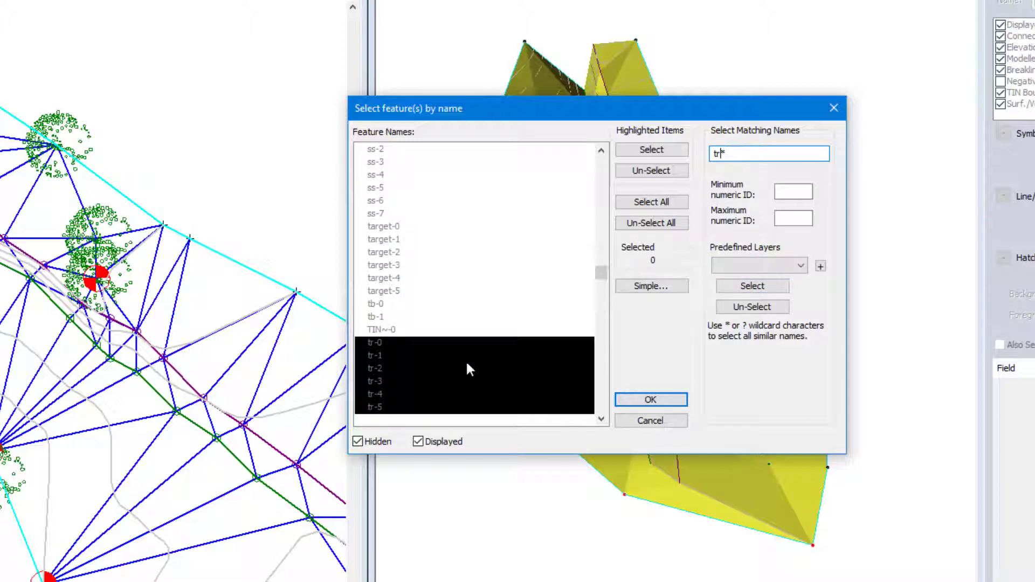
left_click(752, 286)
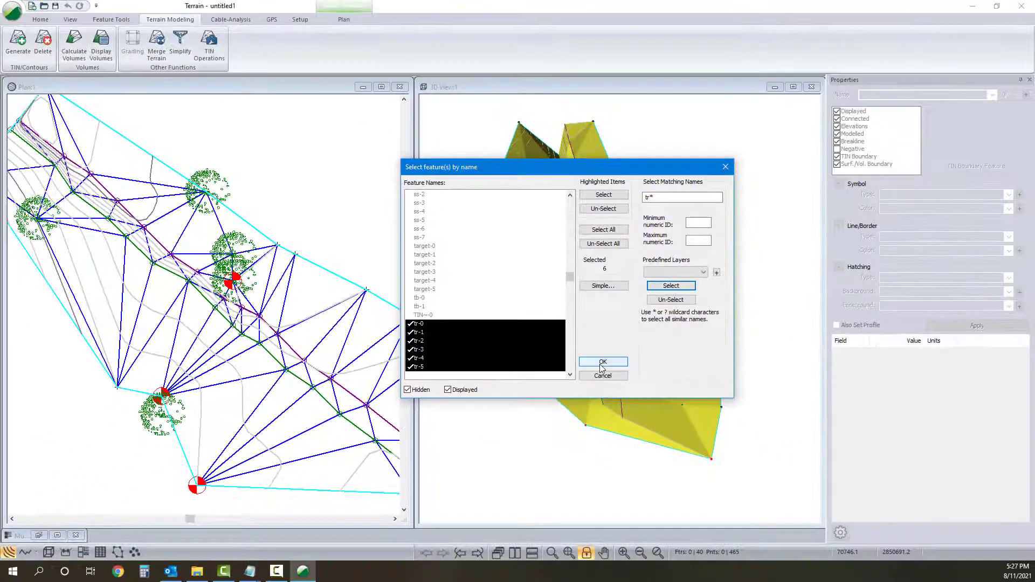
left_click(607, 367)
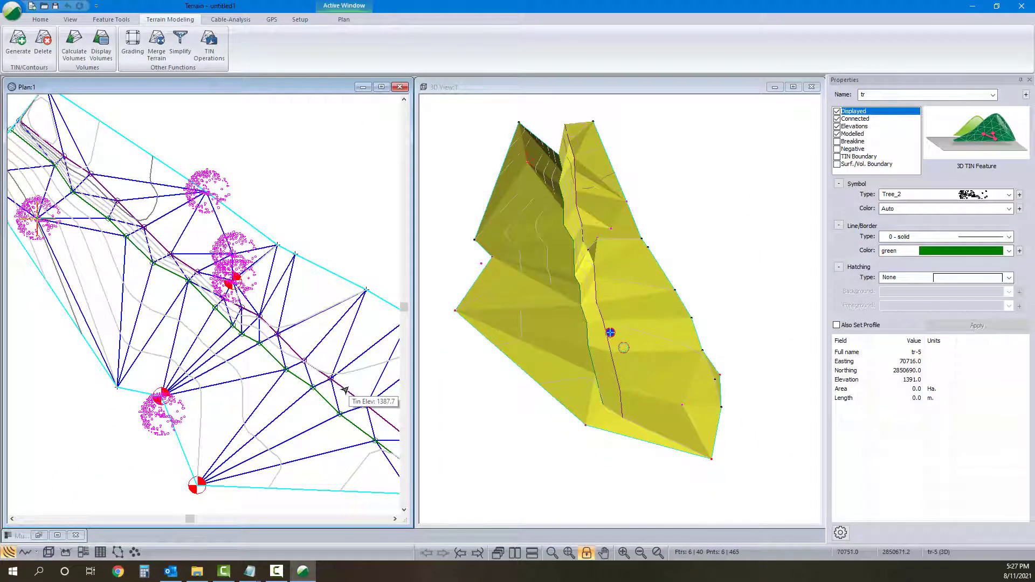
Step: Exclude the selected tree features from the terrain model and apply the change, accepting that the existing triangles are cleared
left_click(837, 134)
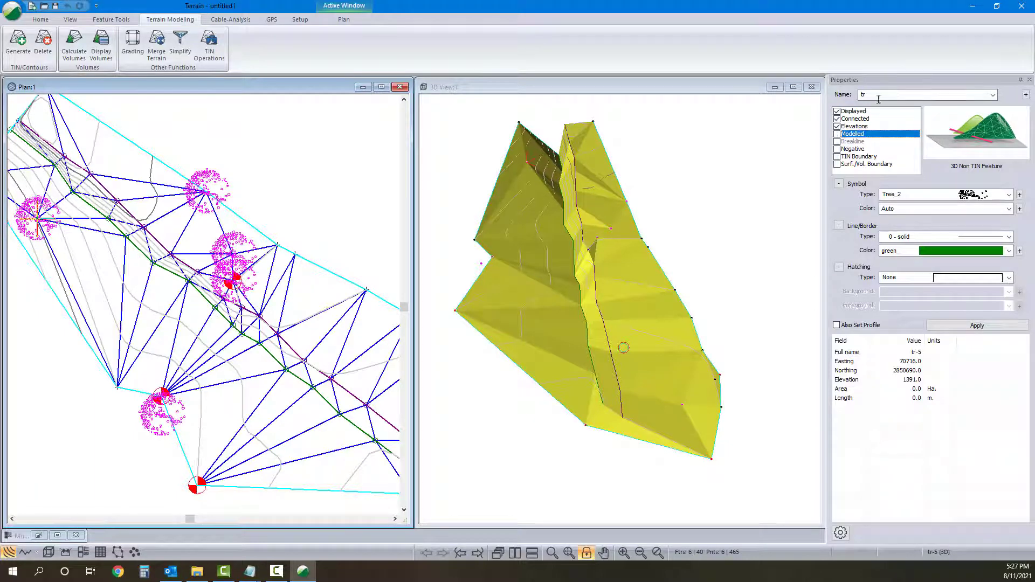
left_click(978, 328)
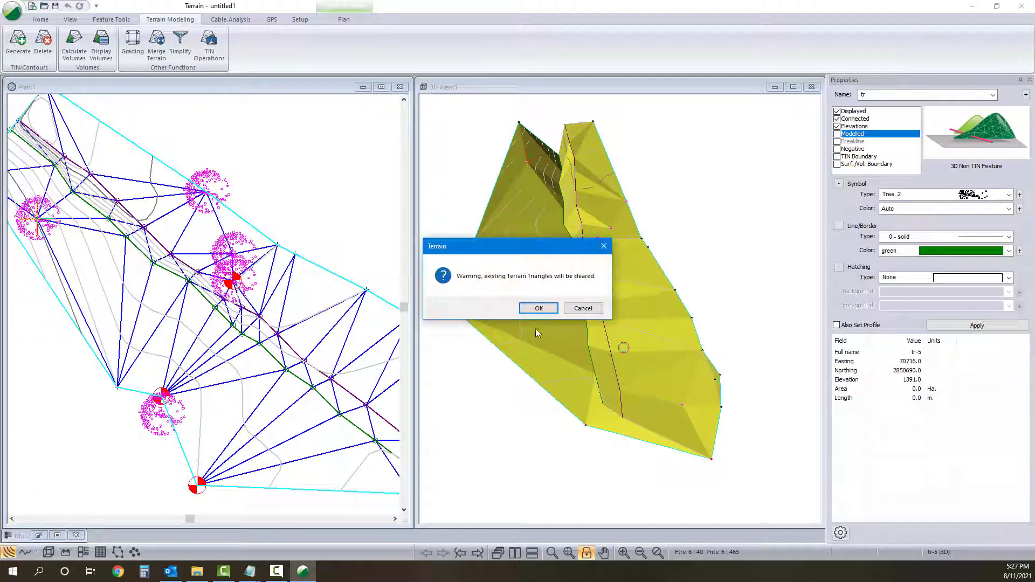
left_click(537, 308)
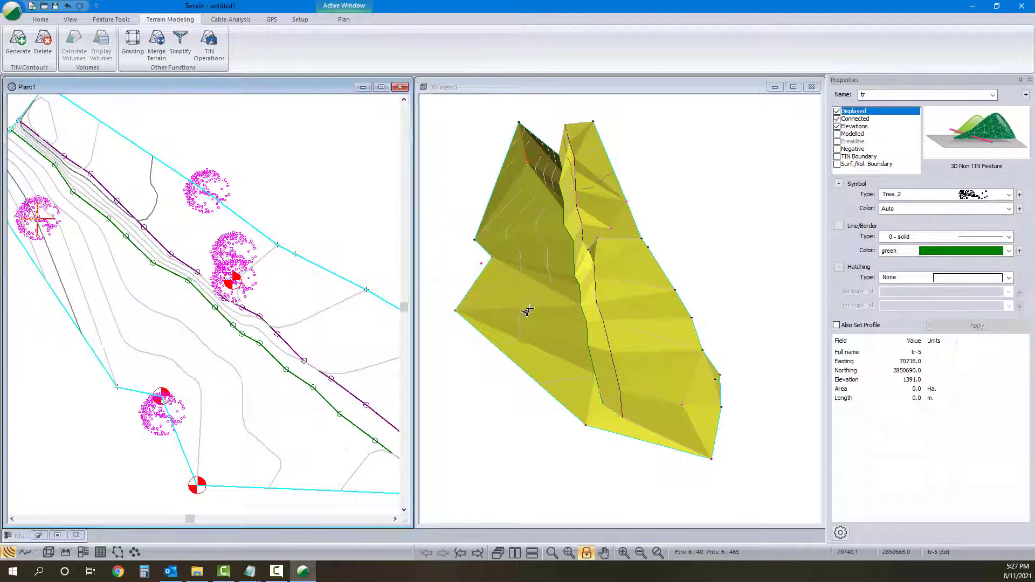
Step: Regenerate the terrain triangles and contours with the current calculation settings and check the plan around the trees
left_click(18, 43)
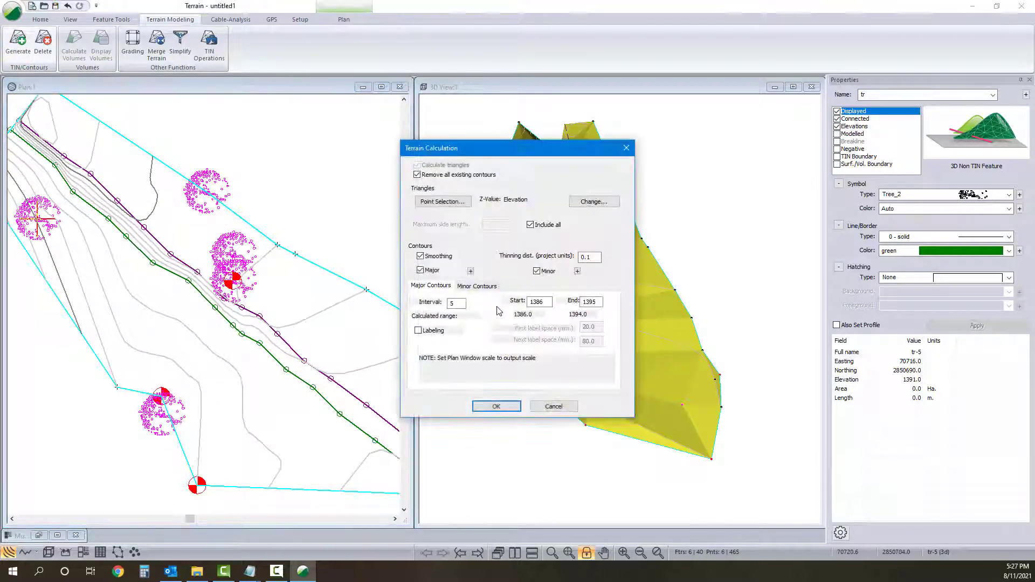
left_click(496, 406)
scroll(227, 262, "up", 3)
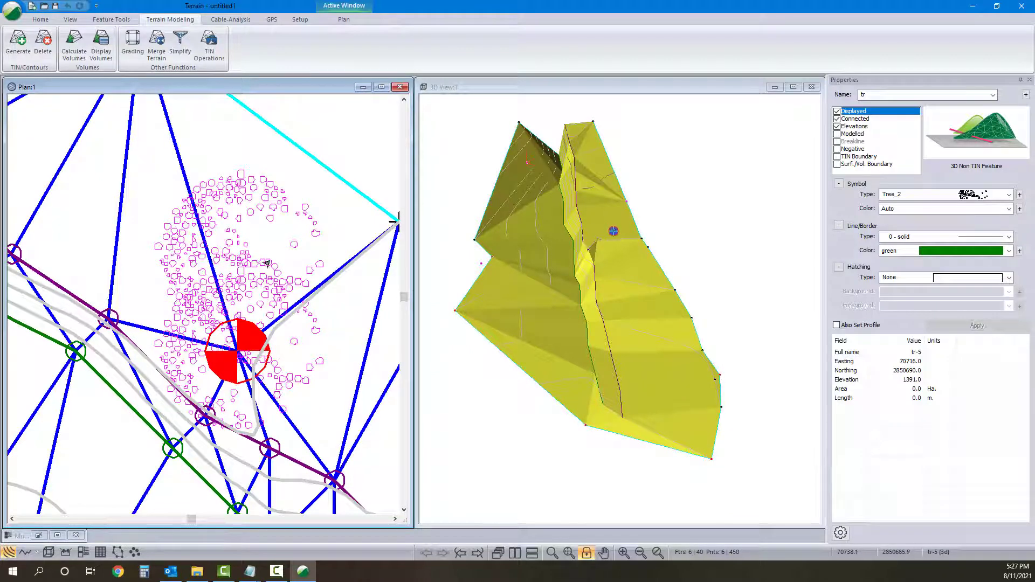
scroll(241, 259, "down", 5)
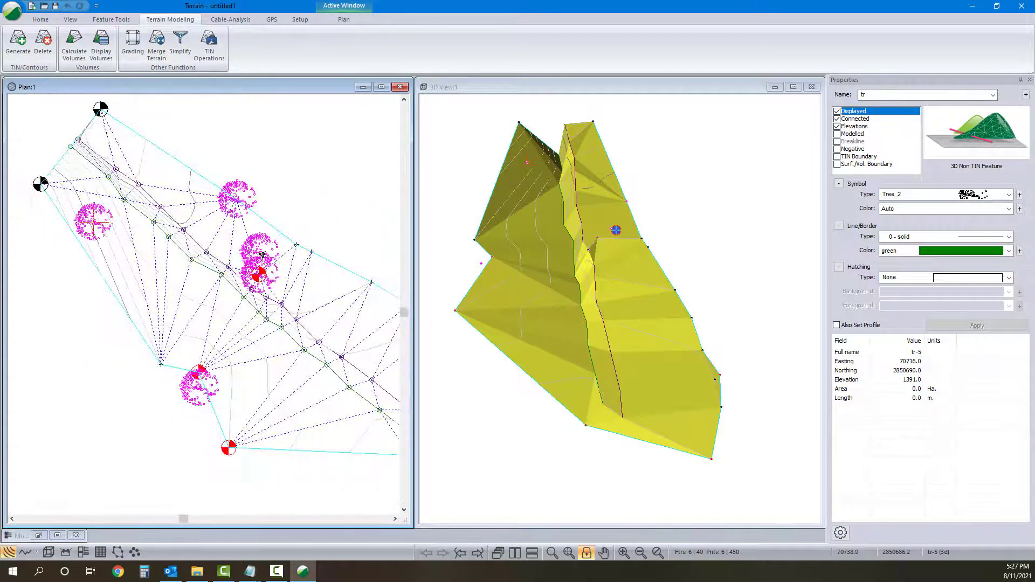
middle_click_drag(261, 255, 262, 242)
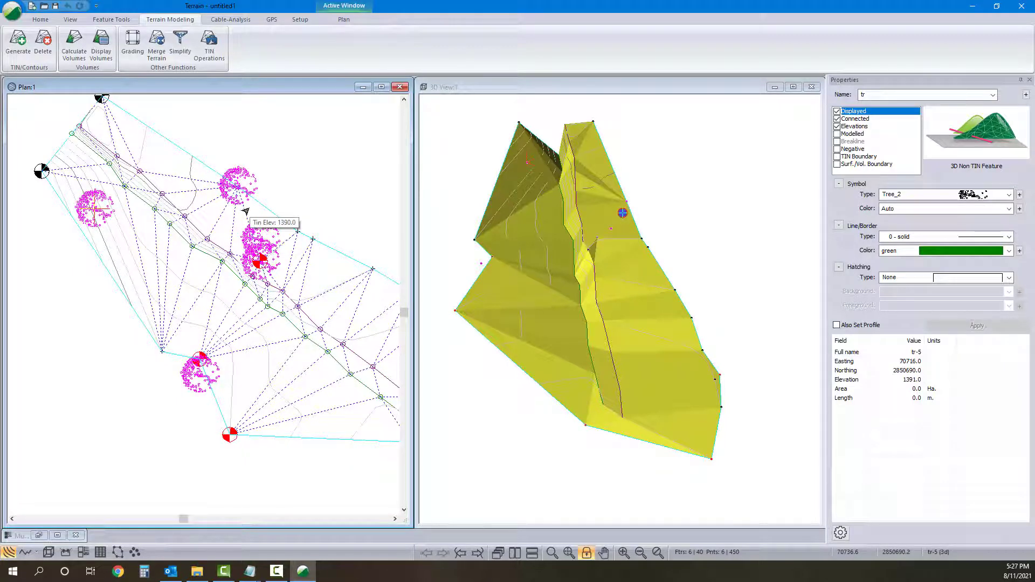
Step: Hide the TIN triangle outlines in the plan window and clear the tree selection
right_click(209, 282)
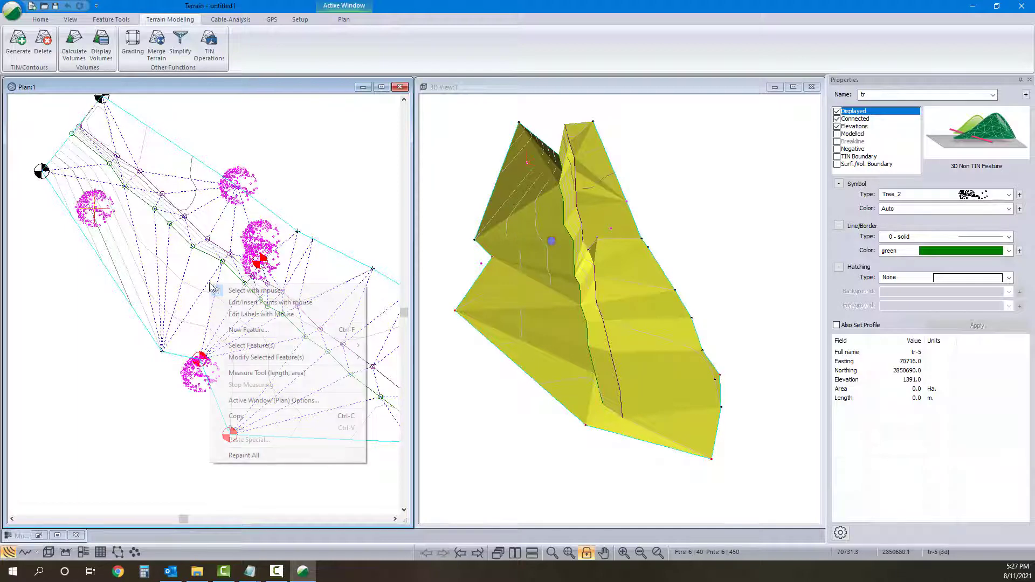
left_click(272, 400)
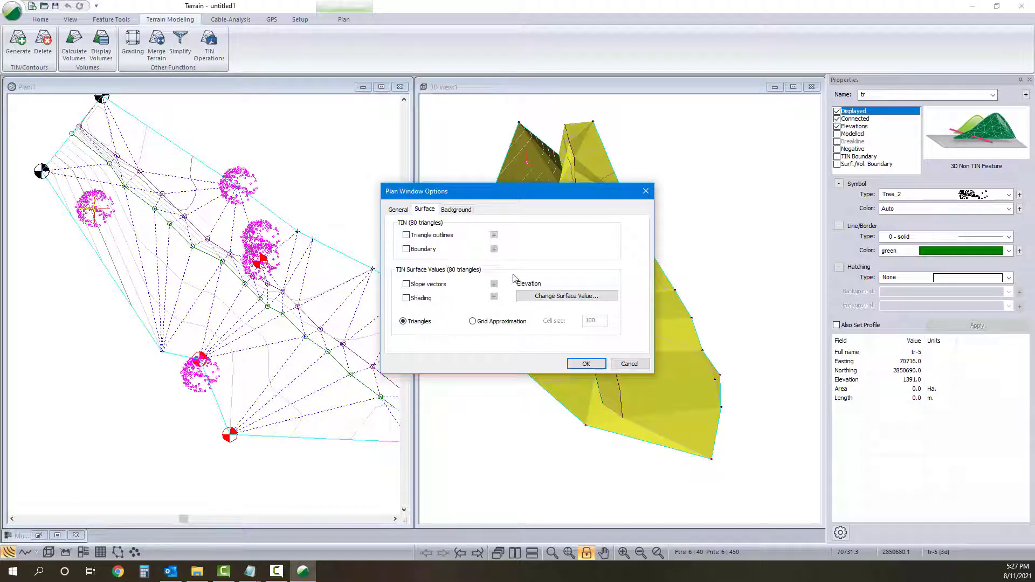
left_click(572, 365)
middle_click_drag(338, 228, 251, 228)
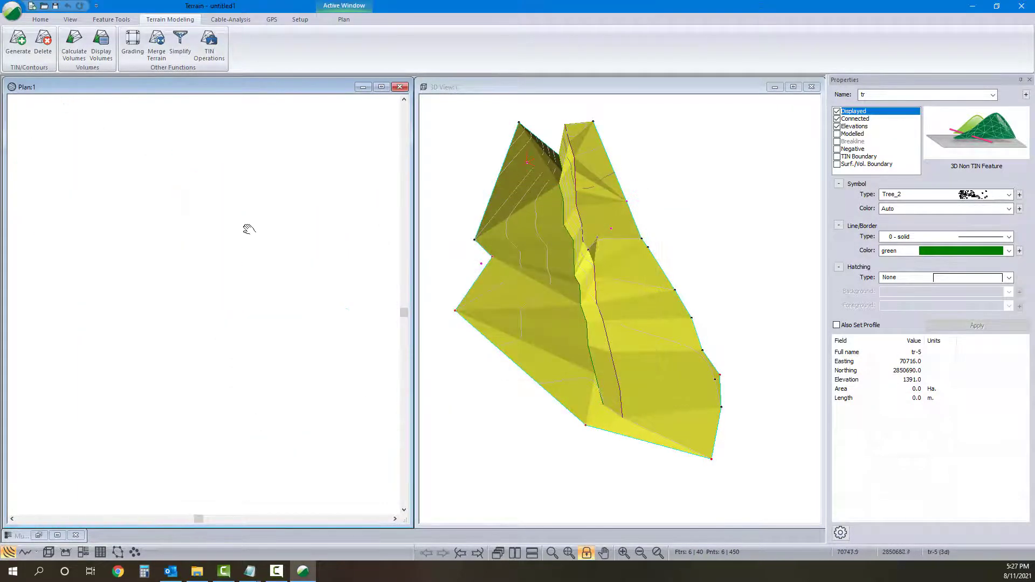
left_click(257, 229)
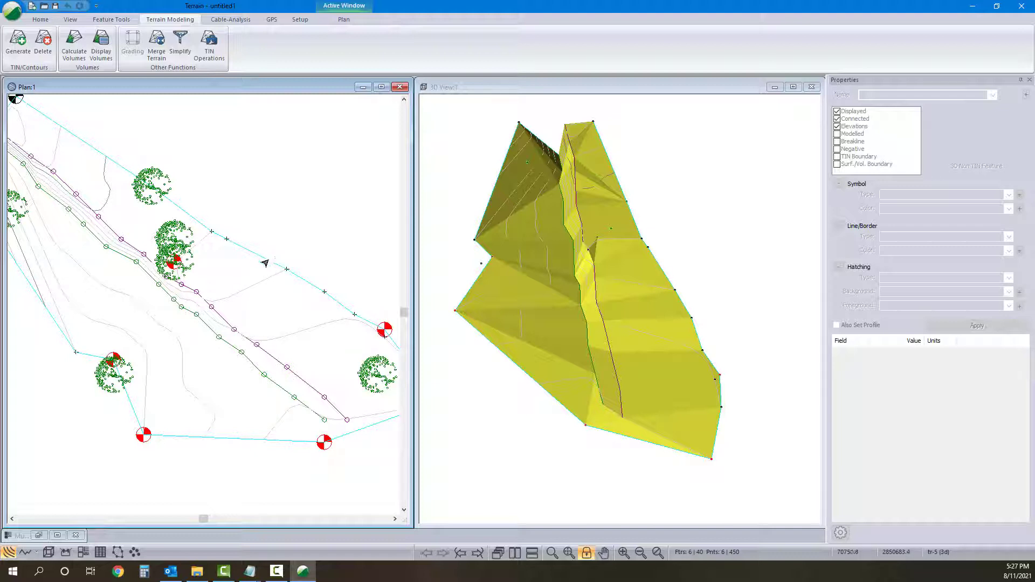
scroll(266, 263, "down", 3)
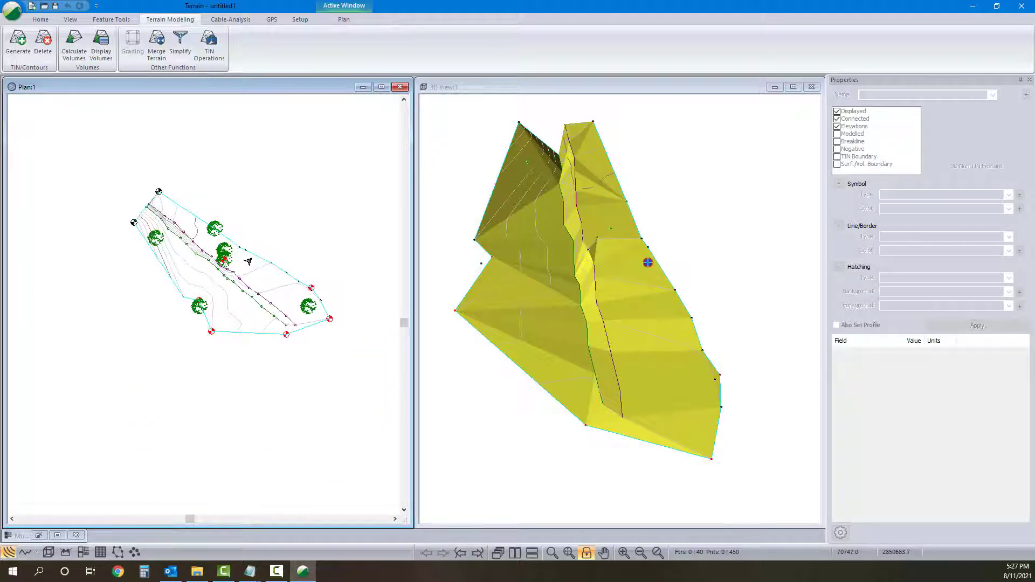
Step: Crop the Google satellite live map to a rectangle around the survey site and download that imagery at zoom 17
left_click(247, 251)
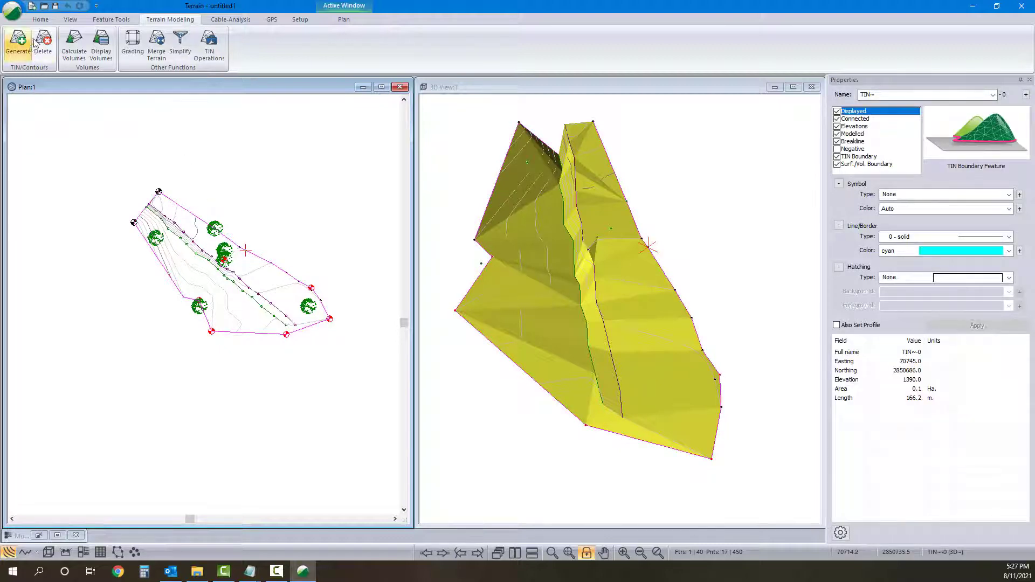
left_click(41, 19)
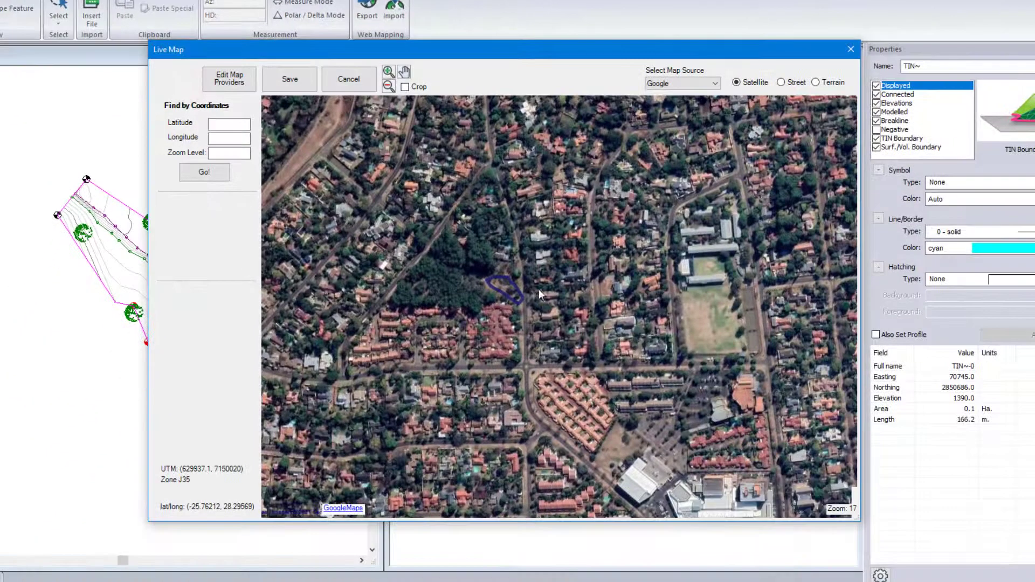
left_click(405, 87)
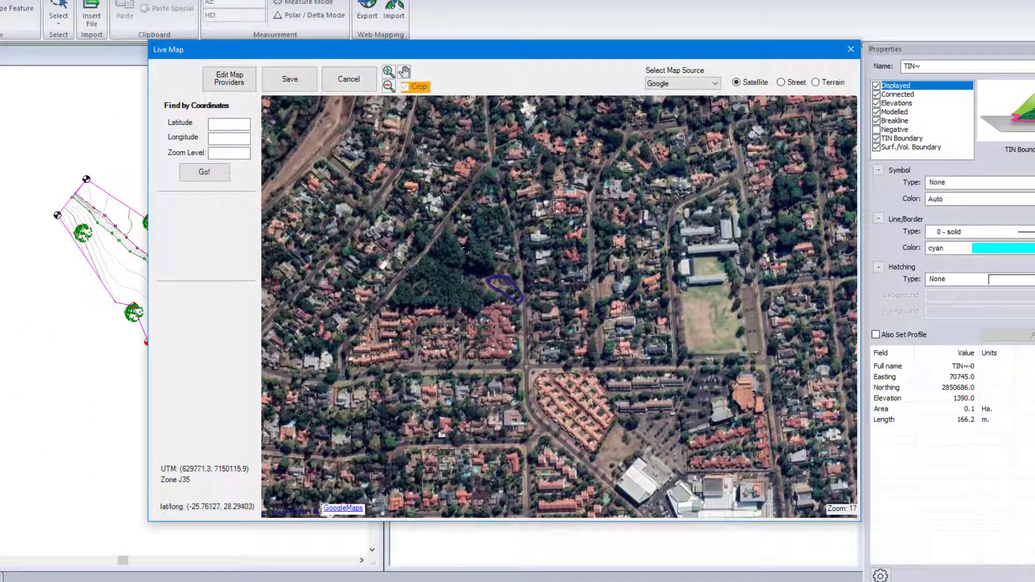
left_click_drag(469, 269, 530, 319)
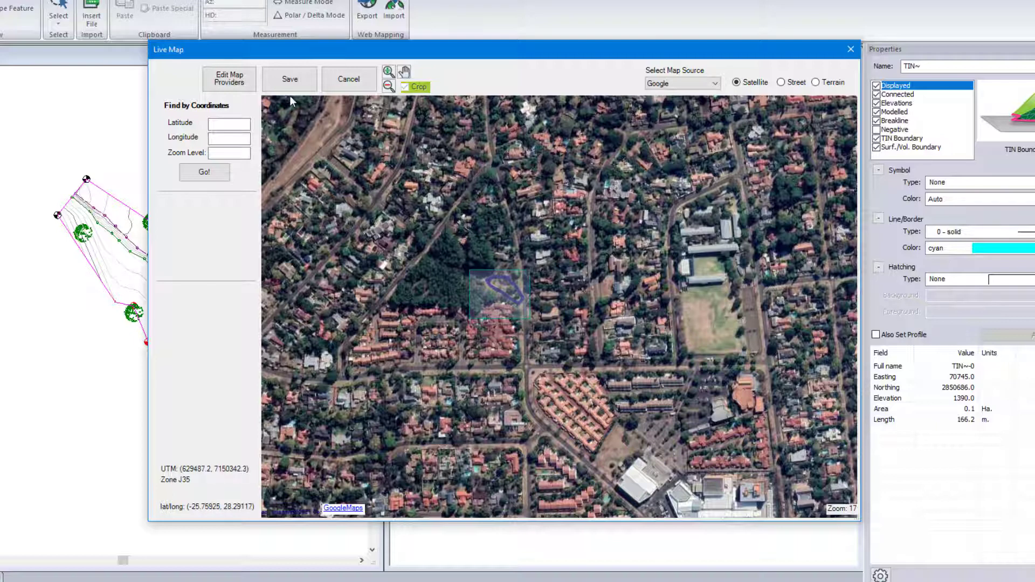
left_click(290, 81)
left_click(469, 349)
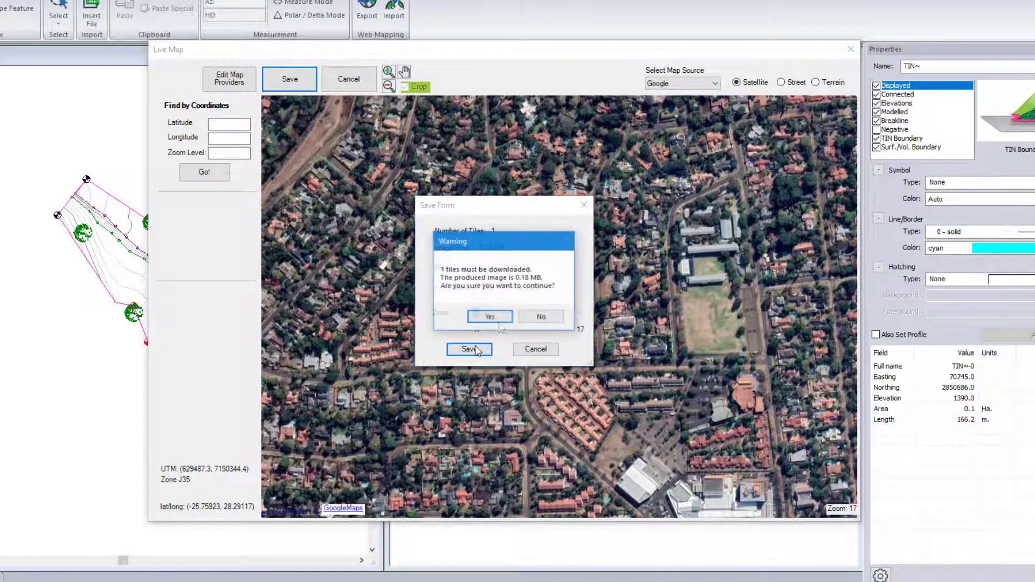
left_click(489, 316)
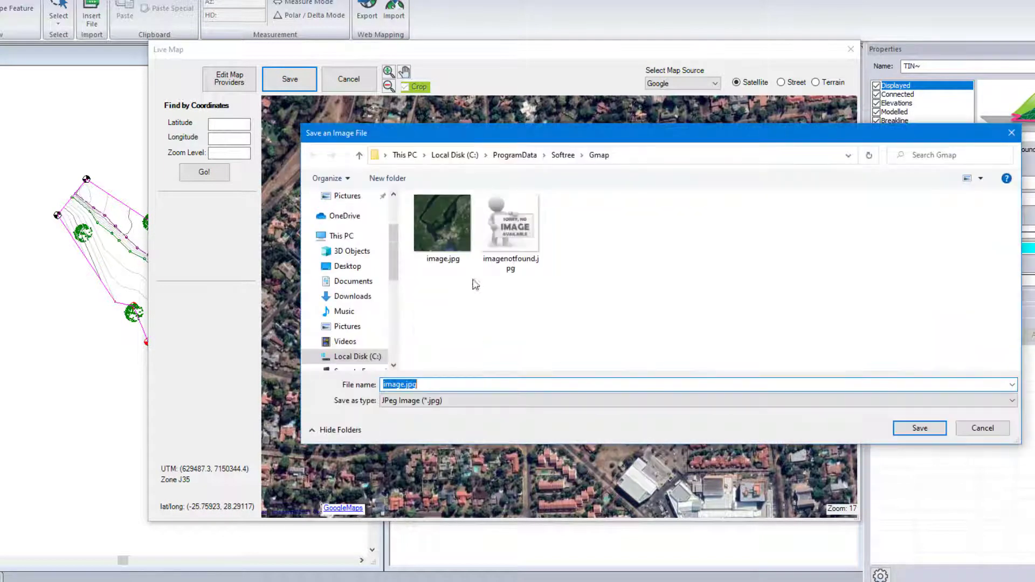
Step: Save the cropped map image as image2.jpg in the SOM Surveys Follow Up folder on the Desktop
scroll(353, 229, "up", 1)
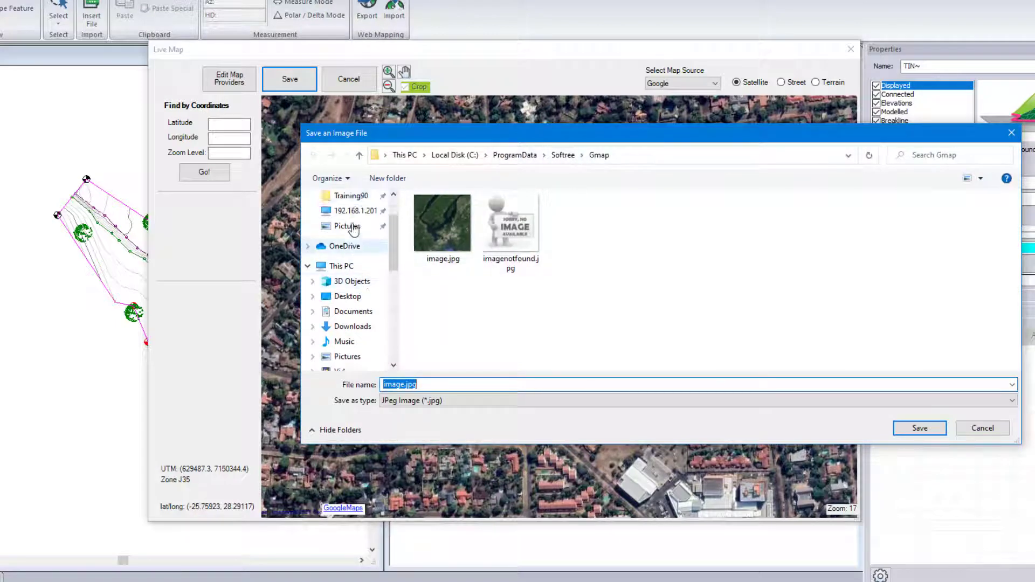
scroll(353, 229, "up", 1)
left_click(347, 221)
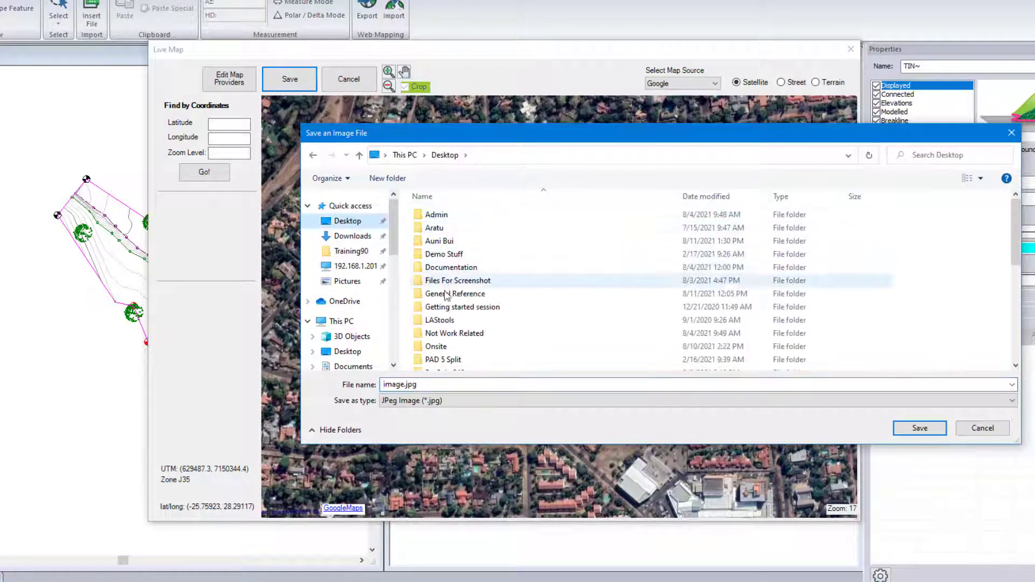
scroll(446, 295, "down", 3)
double_click(446, 285)
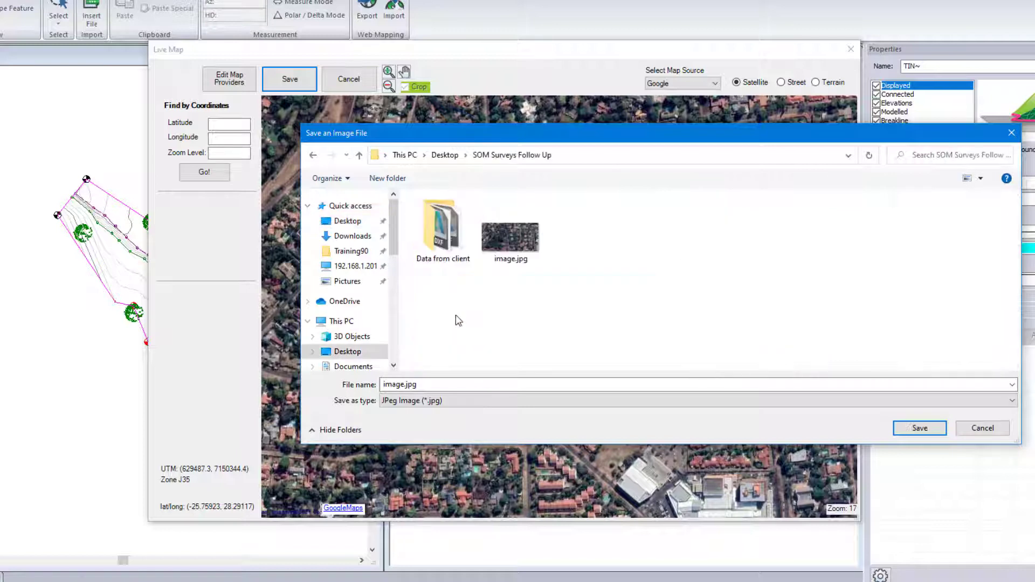
double_click(402, 384)
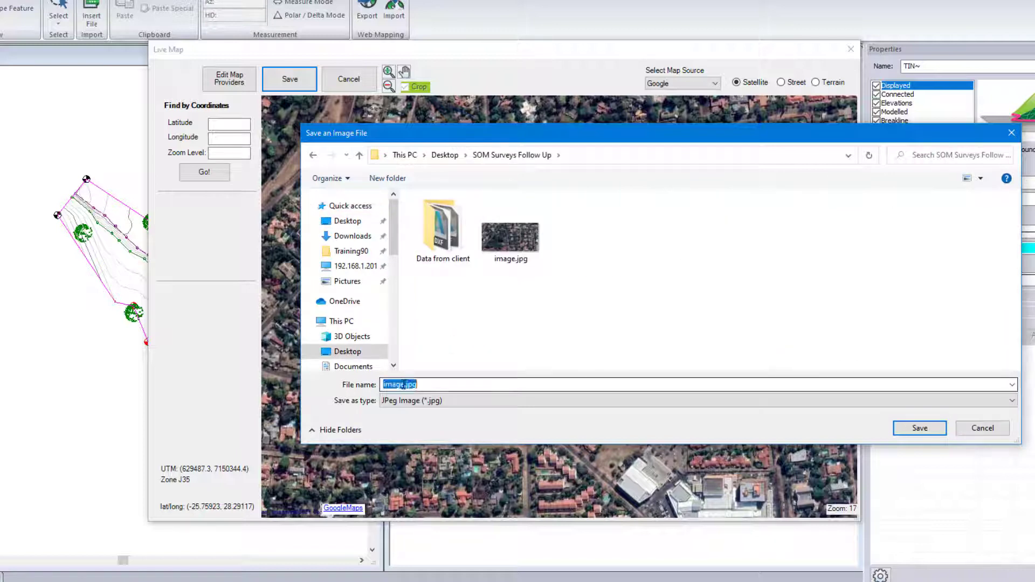
left_click(408, 384)
type("2")
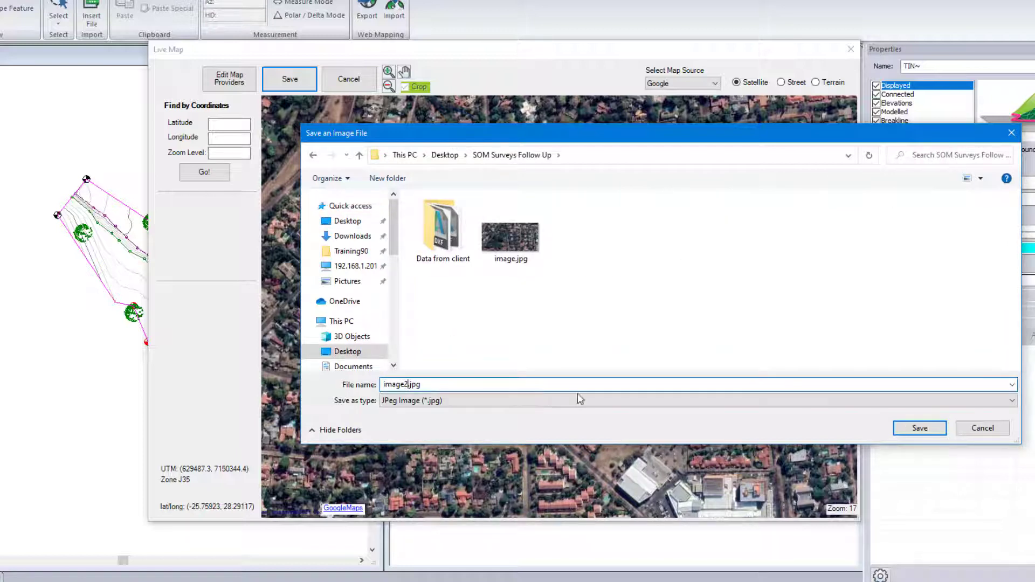
left_click(918, 429)
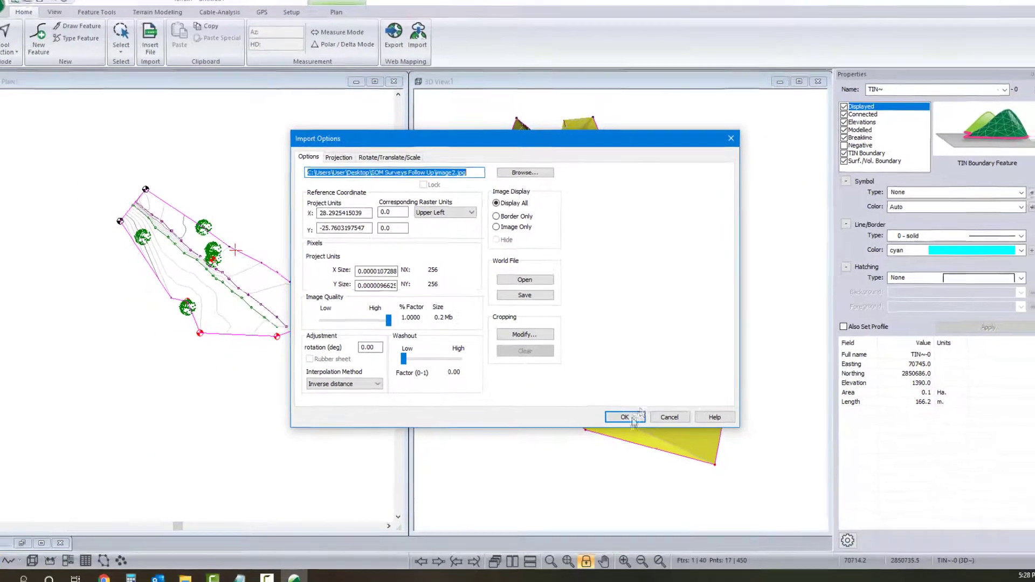
Step: Import image2.jpg as a plan background, transforming it from latitude/longitude to the project's Hartebeesthoek94 / Lo29 coordinate system
left_click(630, 418)
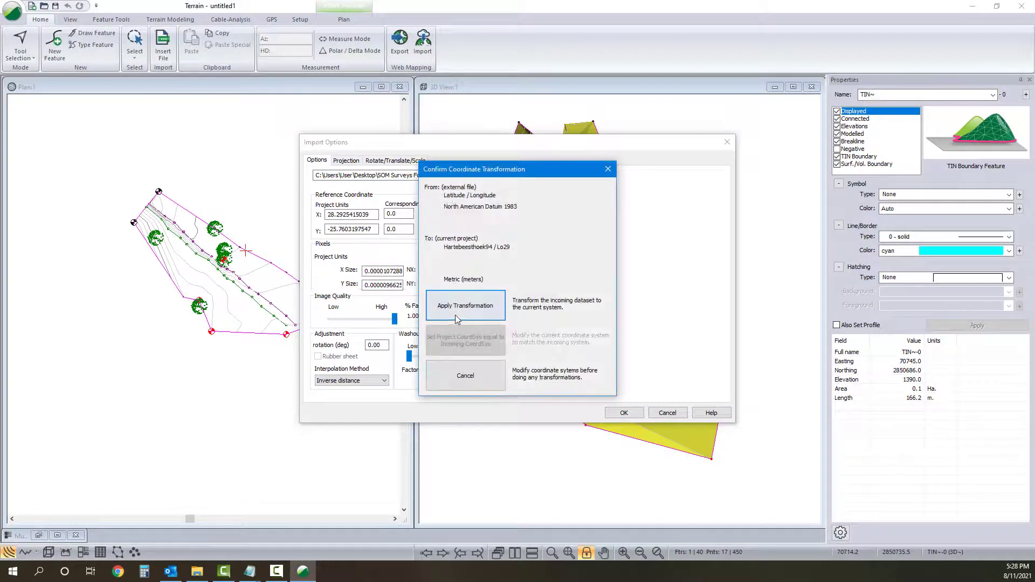
left_click(462, 368)
left_click(548, 317)
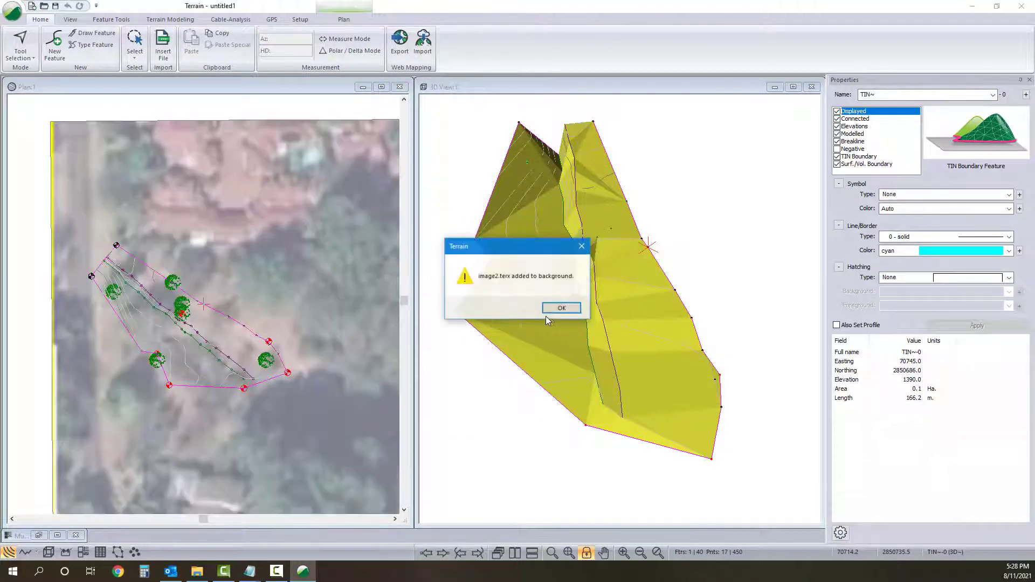
left_click(561, 308)
scroll(254, 294, "down", 3)
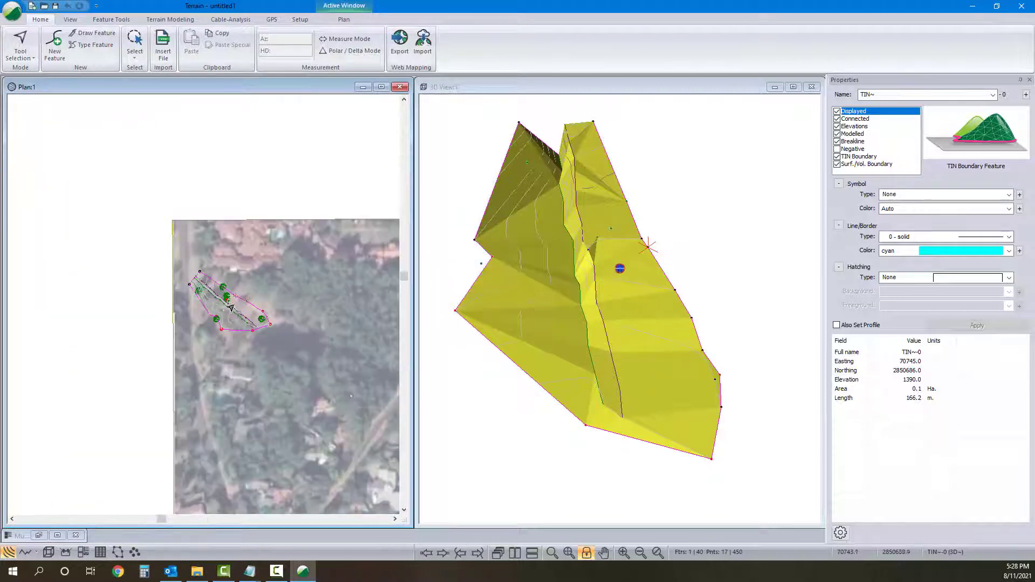
mouse_move(241, 307)
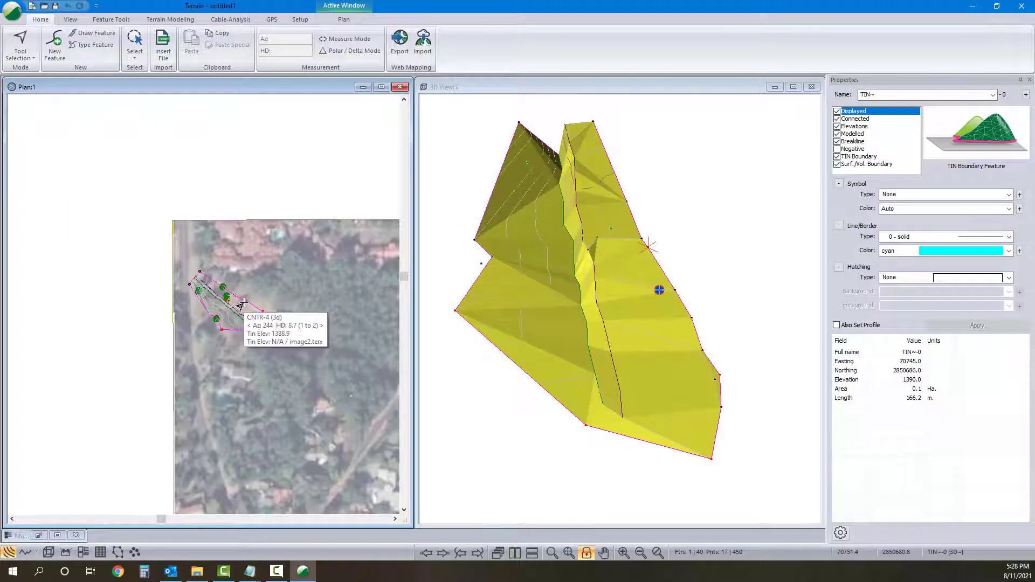
middle_click_drag(228, 286, 216, 283)
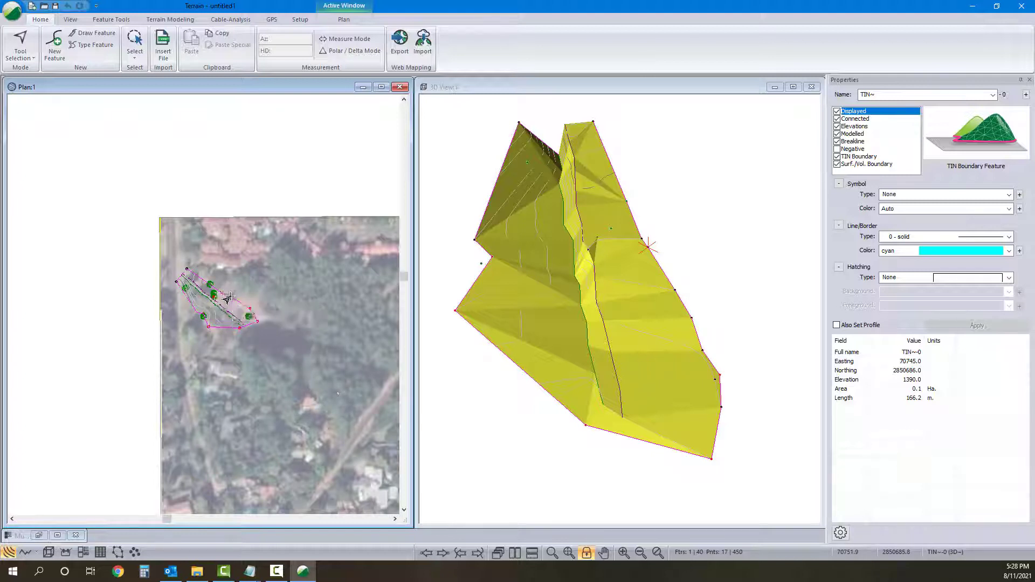
Step: Restore the Multi-Plot sheet and check the settings of its legend
left_click(70, 20)
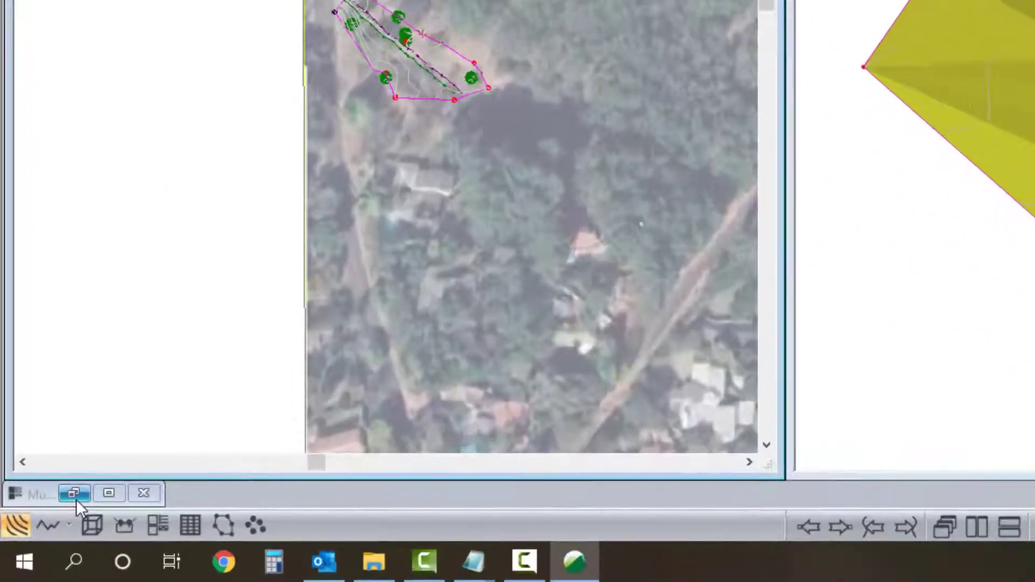
left_click(38, 535)
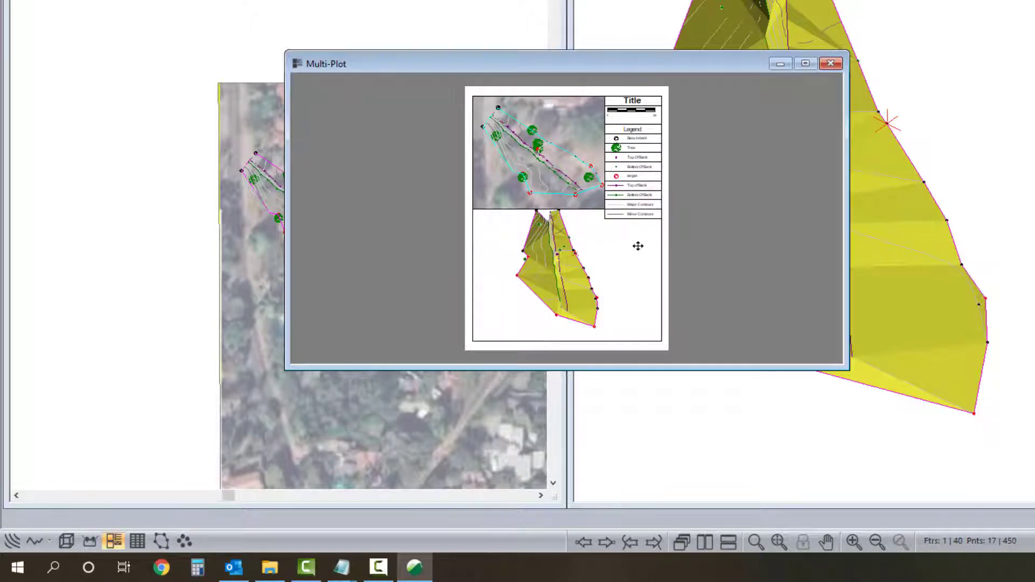
left_click(652, 157)
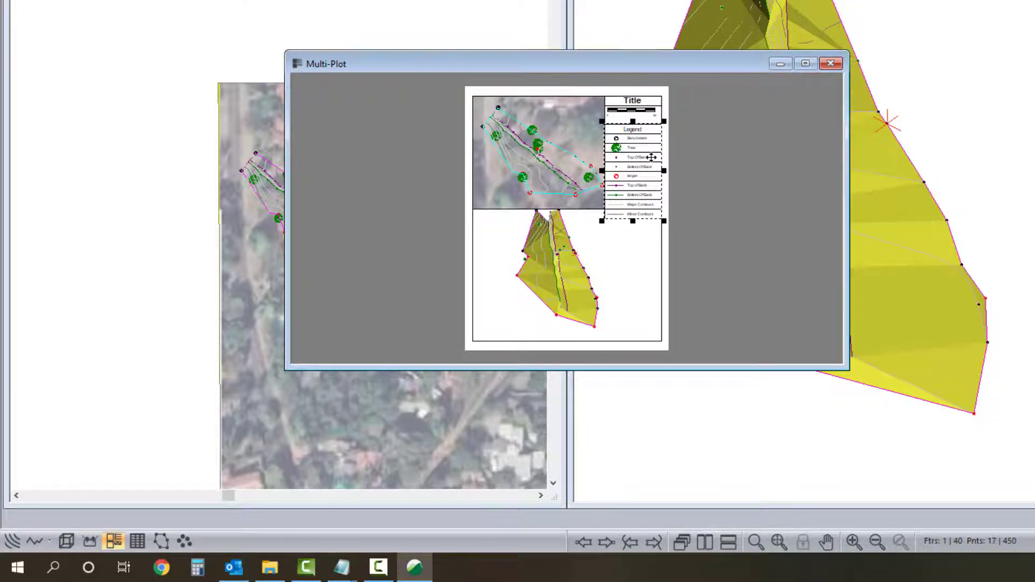
double_click(652, 157)
left_click(832, 322)
Step: Move the Multi-Plot window clear of the plan and select the green bottom-of-bank line in the plan
mouse_move(624, 188)
left_mouse_down()
mouse_move(616, 224)
mouse_move(622, 190)
mouse_move(637, 180)
left_mouse_up()
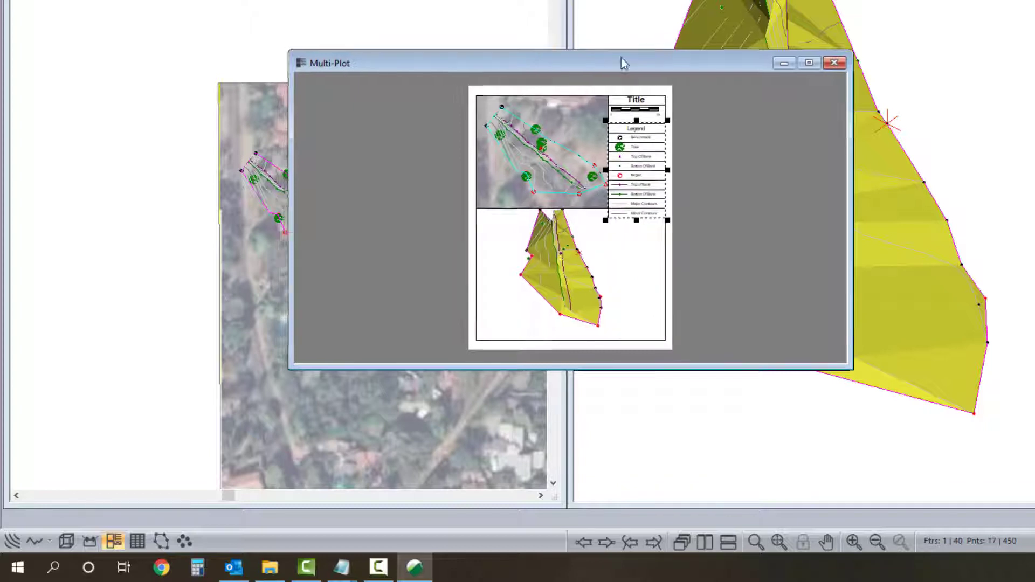
left_click_drag(522, 59, 720, 48)
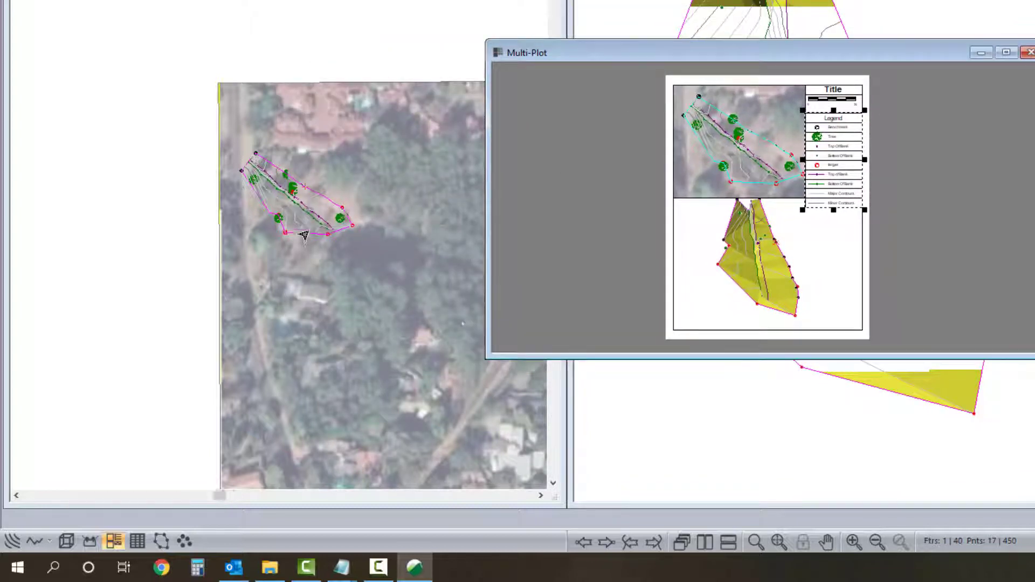
scroll(309, 231, "up", 3)
left_click(322, 198)
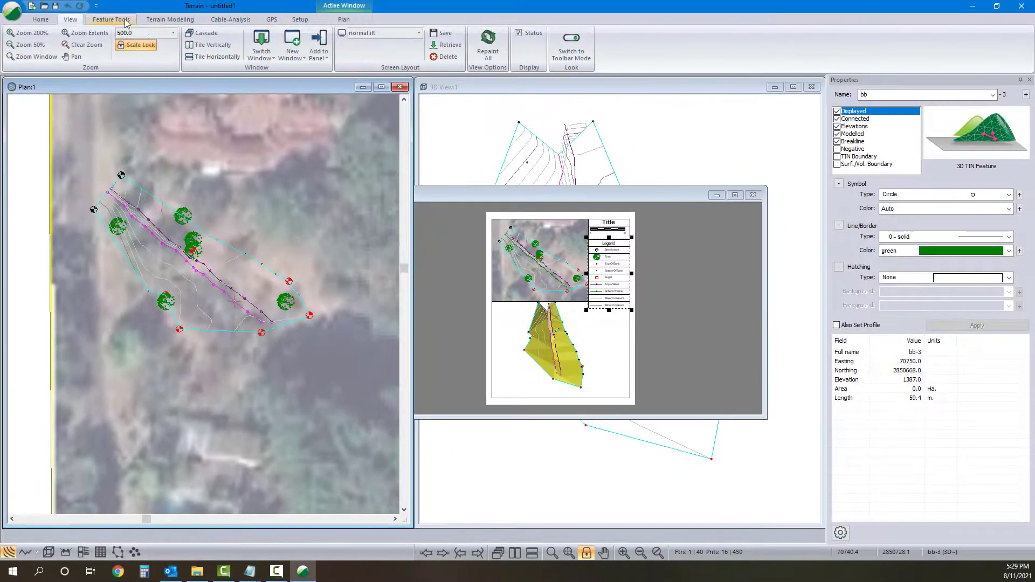
Step: Open a profile window for the selected bottom-of-bank line, tile all windows, and pan the profile to show its start
left_click(296, 46)
left_click(307, 76)
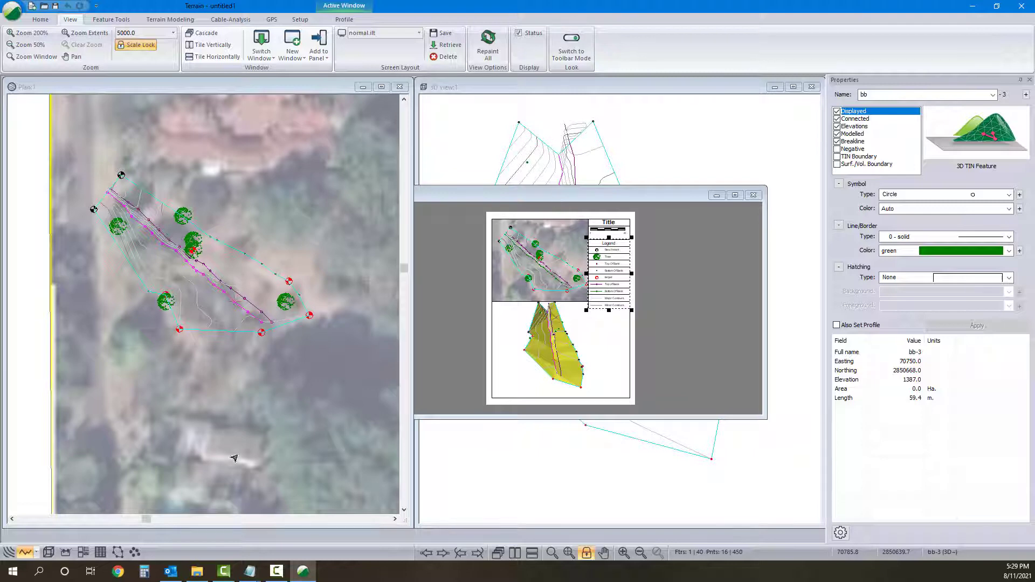
left_click(515, 553)
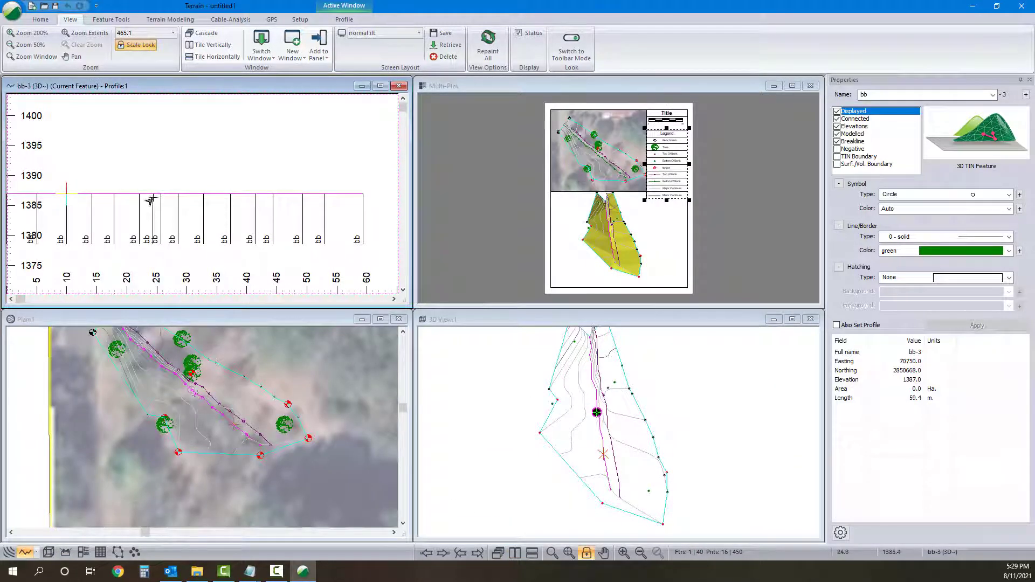
left_click_drag(153, 198, 231, 203)
left_click(502, 308)
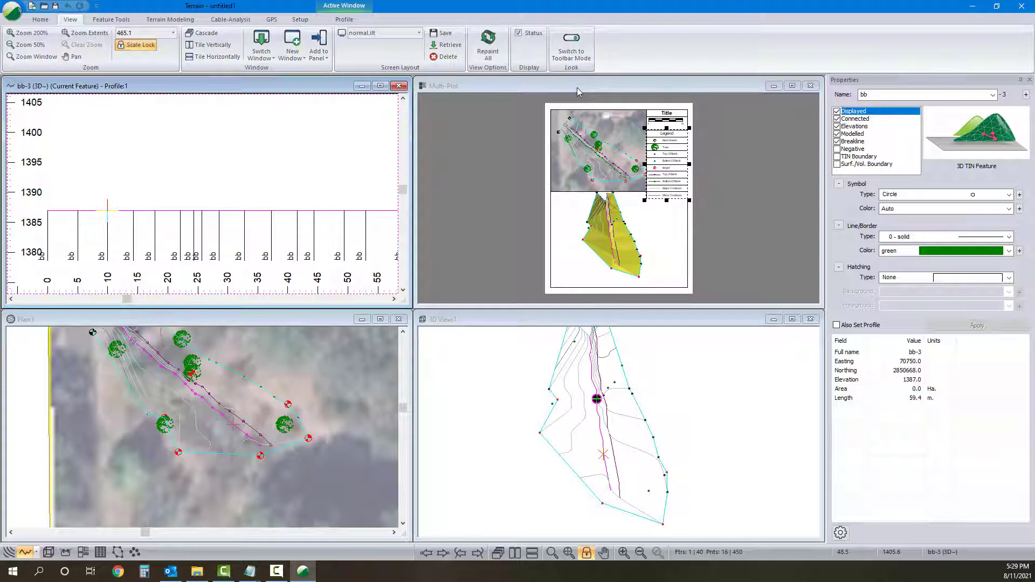
Step: Add a profile sub-view to the Multi-Plot sheet and move it below the top of the plan sub-view
left_click(596, 104)
left_click(344, 19)
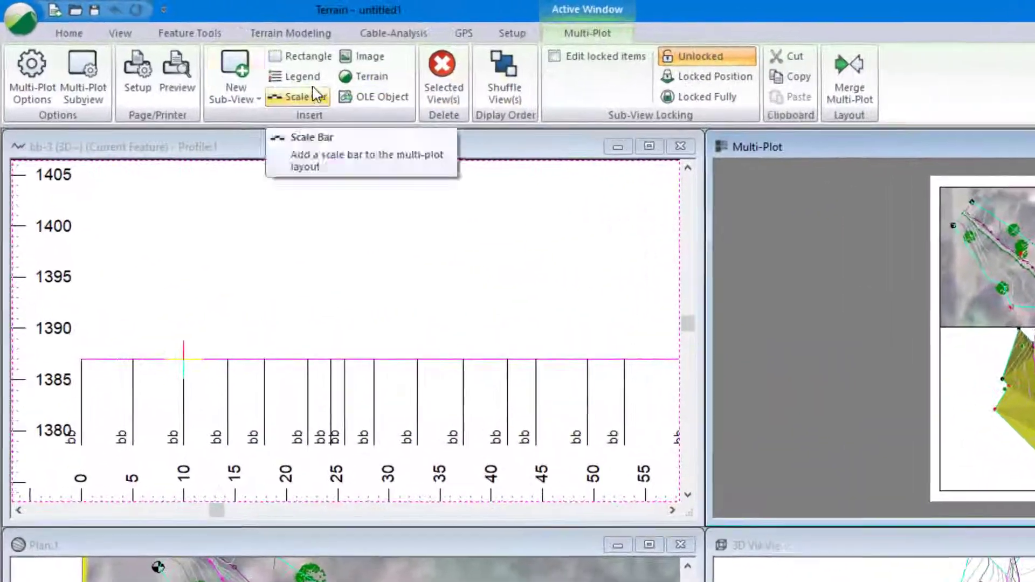
left_click(142, 51)
left_click(260, 163)
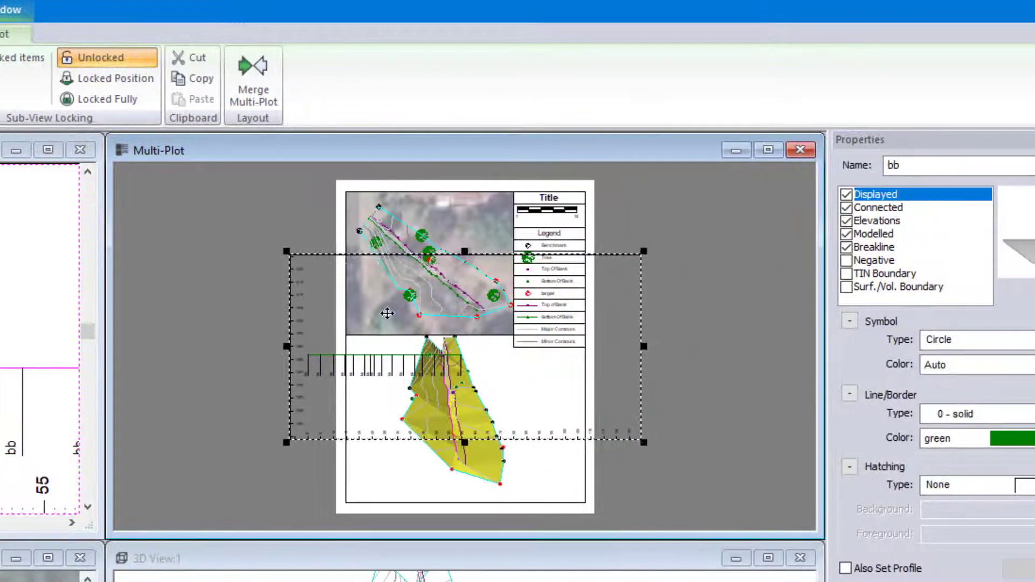
left_click_drag(580, 284, 462, 300)
middle_click_drag(488, 276, 349, 259)
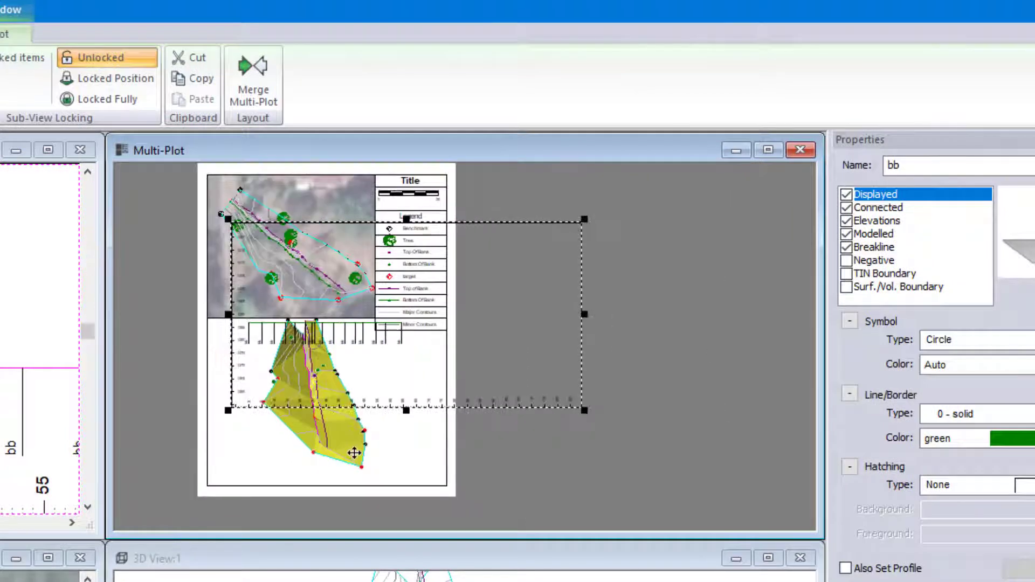
Step: Shrink the 3D sub-view from its upper edge and fit the profile sub-view across the sheet between the plan and 3D sub-views
left_click(351, 453)
left_click_drag(203, 314, 203, 387)
left_click(340, 321)
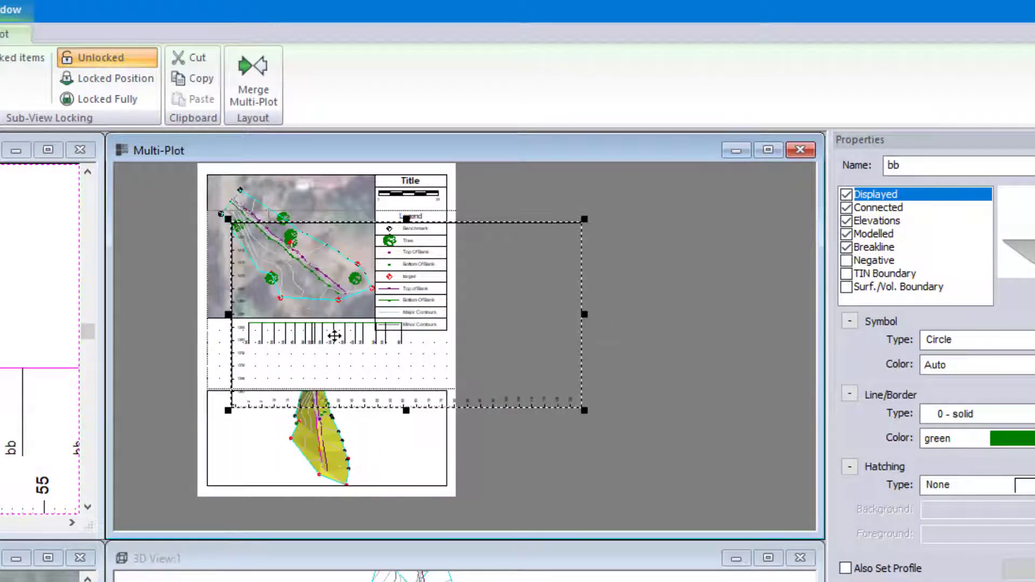
left_click_drag(334, 336, 310, 323)
left_click_drag(560, 204, 449, 320)
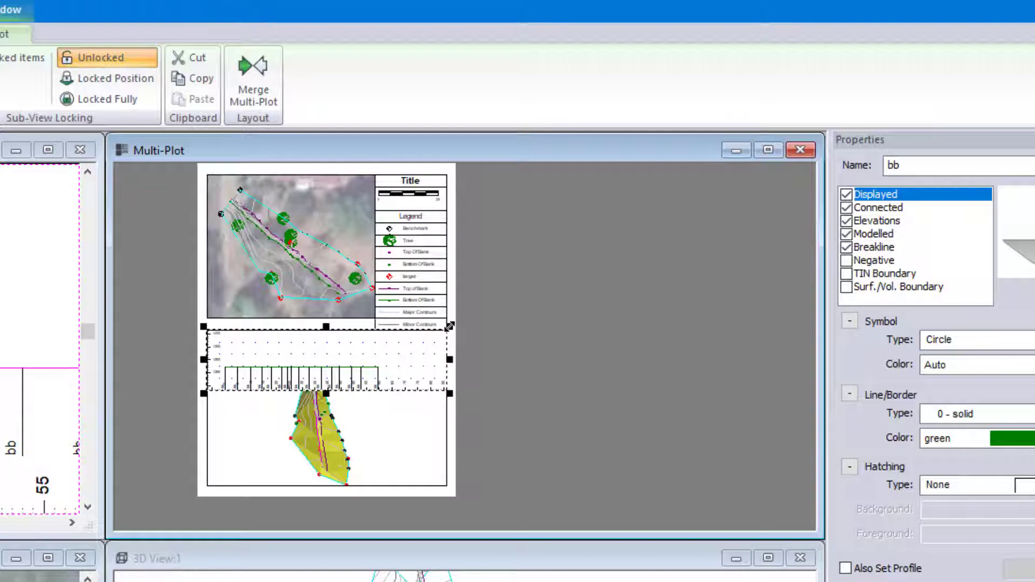
left_click_drag(449, 326, 451, 314)
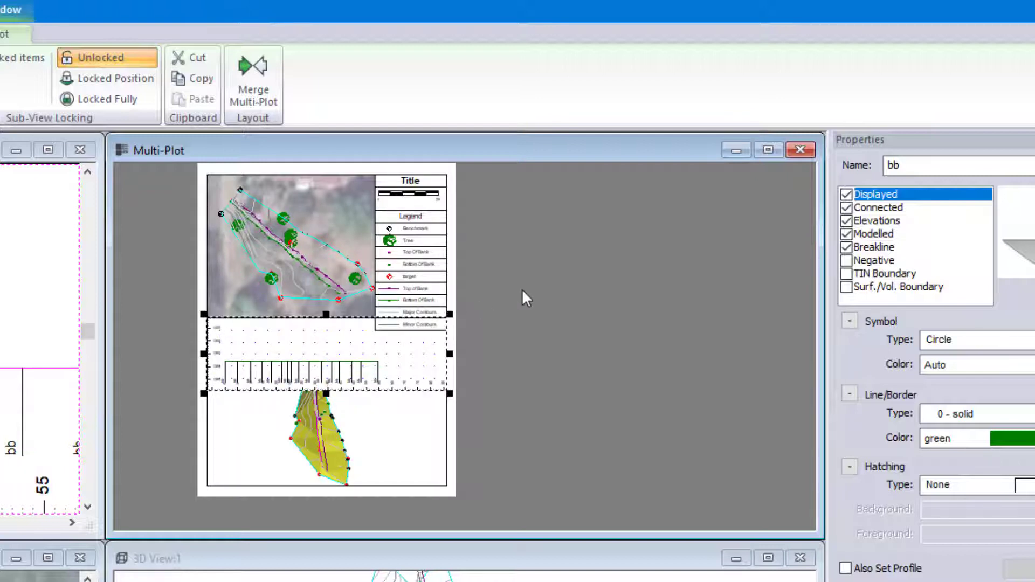
left_click(522, 291)
Step: Switch the profile sub-view to manual scrolling and centre the bank-line profile inside its frame
left_click(347, 372)
key("Up")
key("Return")
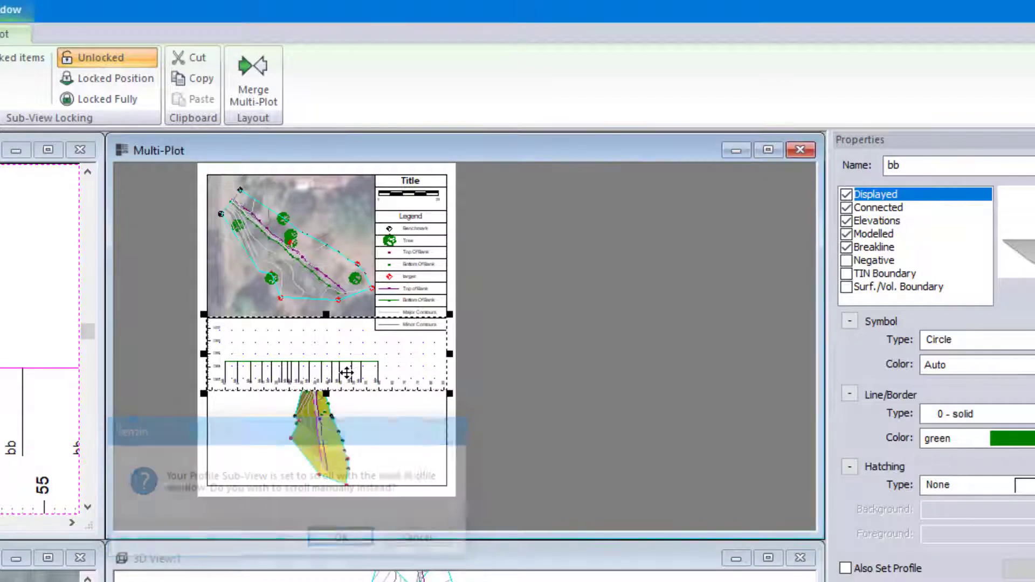
key("Up")
key("Down")
key("Down")
key("Down")
key("Down")
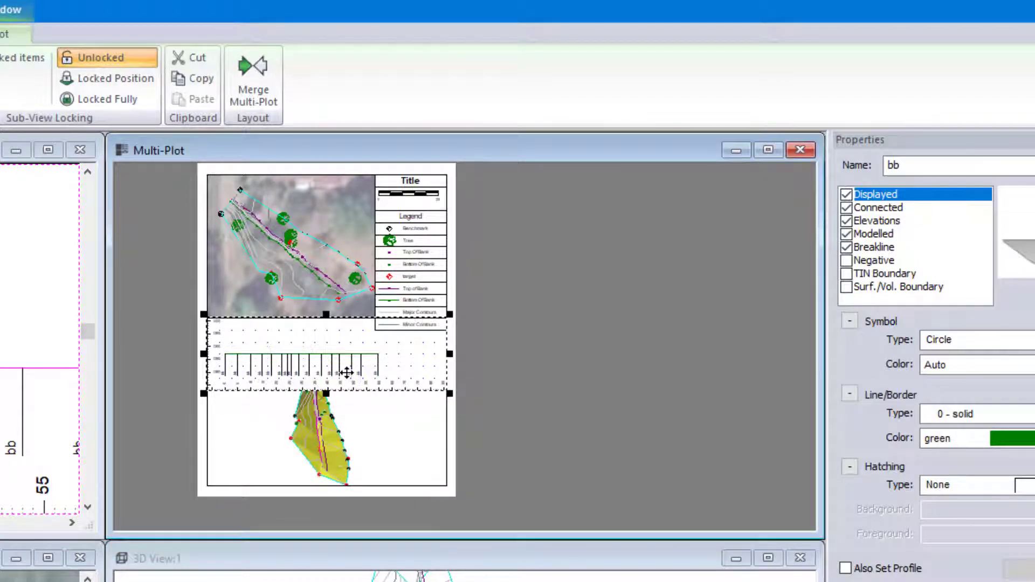
key("Left")
key("Left")
key("Up")
key("Down")
key("Down")
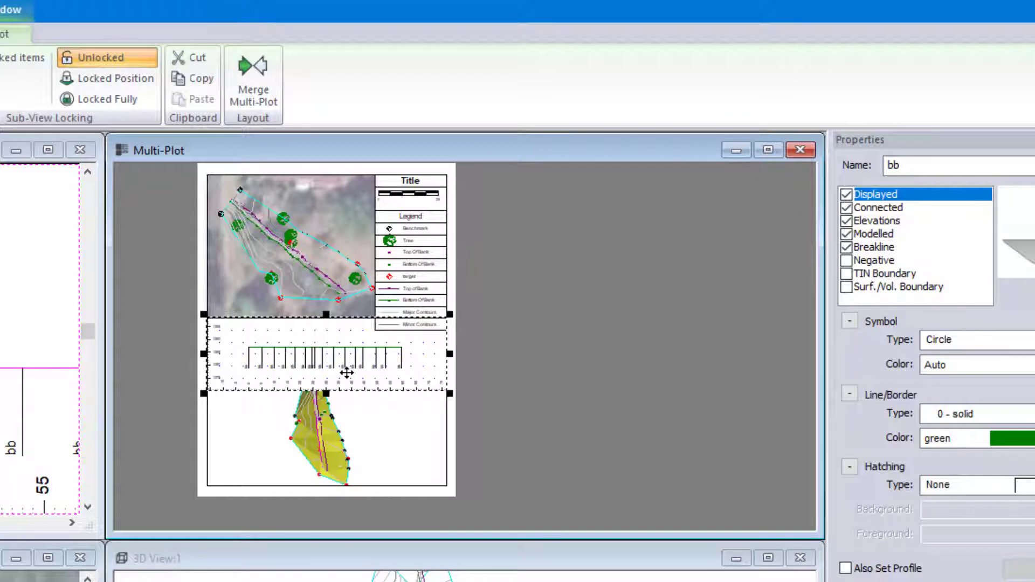
left_click(639, 295)
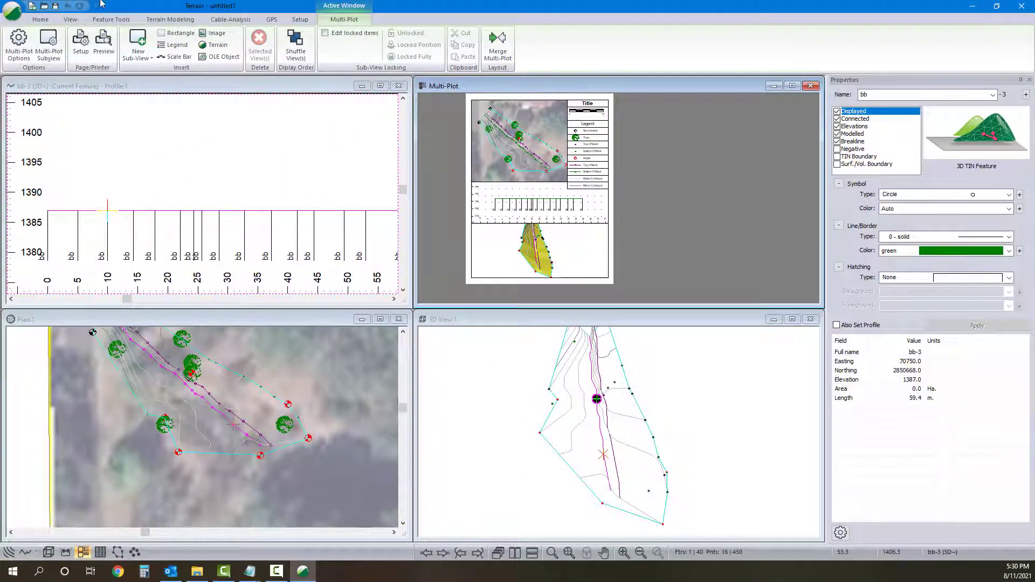
Step: Check the print settings for the active Multi-Plot window without printing
left_click(15, 9)
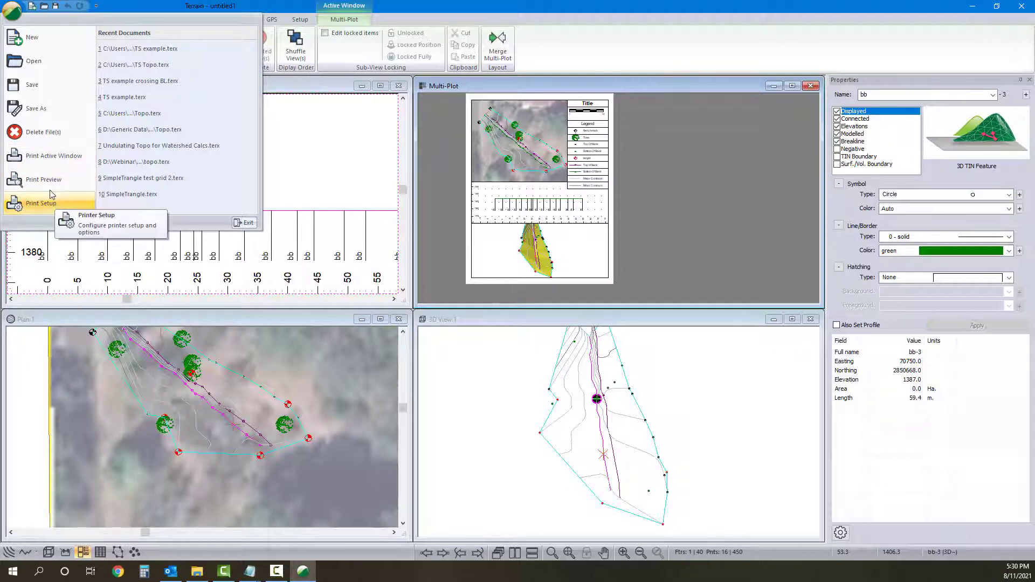
left_click(49, 157)
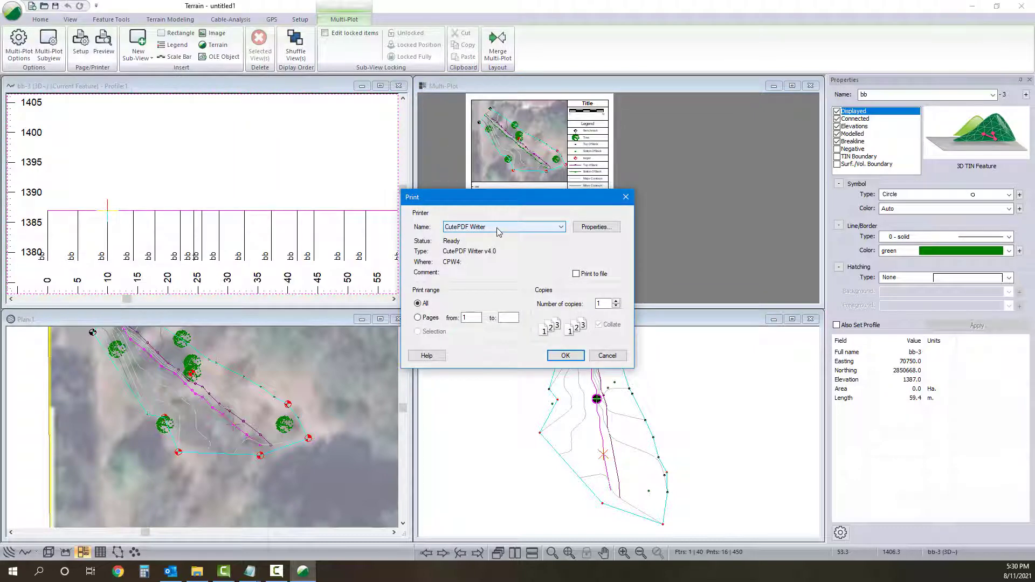
left_click(606, 356)
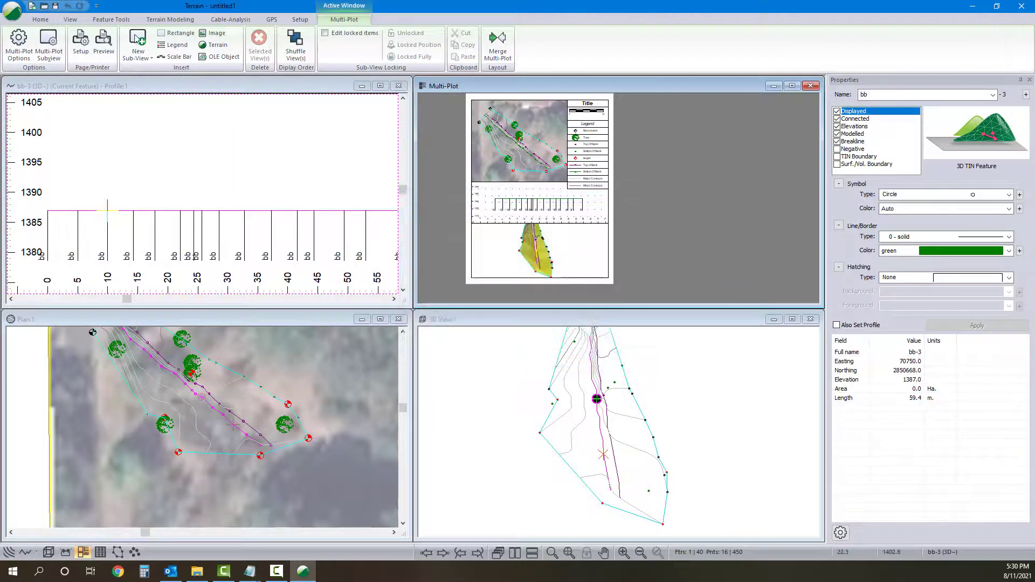
Step: Review the file formats available for saving the terrain model, then close the save dialog without saving
left_click(21, 17)
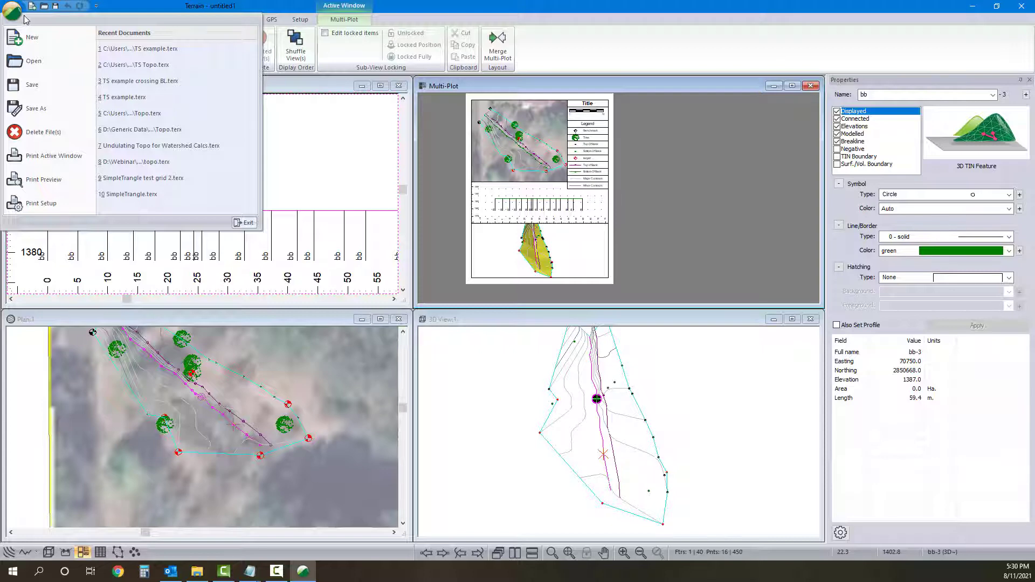
left_click(37, 108)
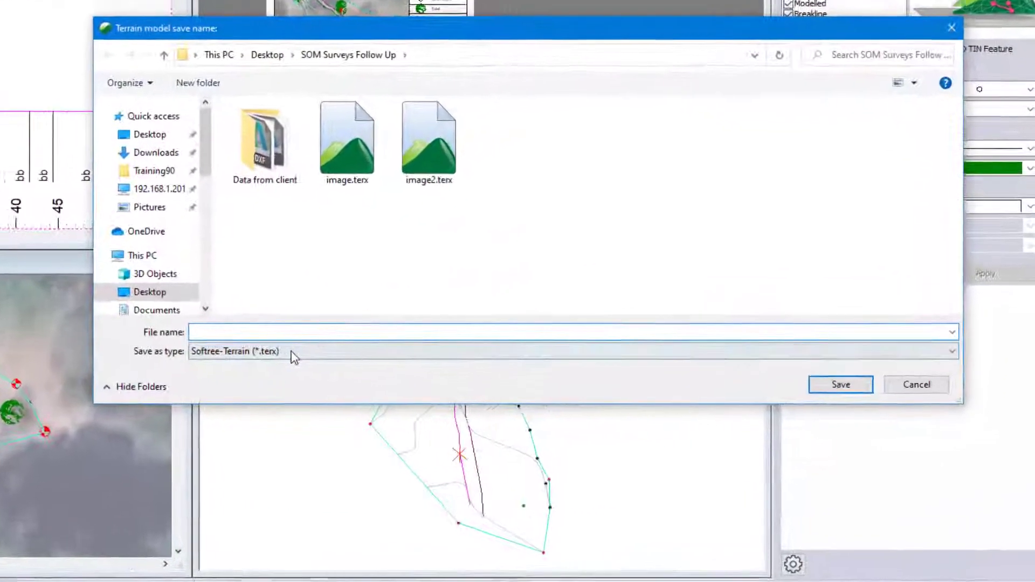
left_click(478, 380)
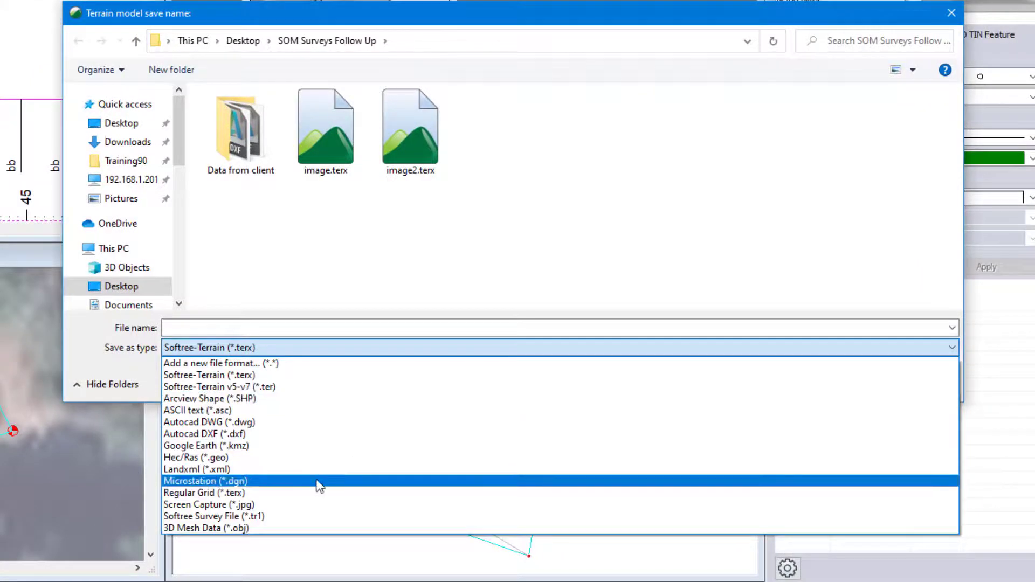
left_click(519, 245)
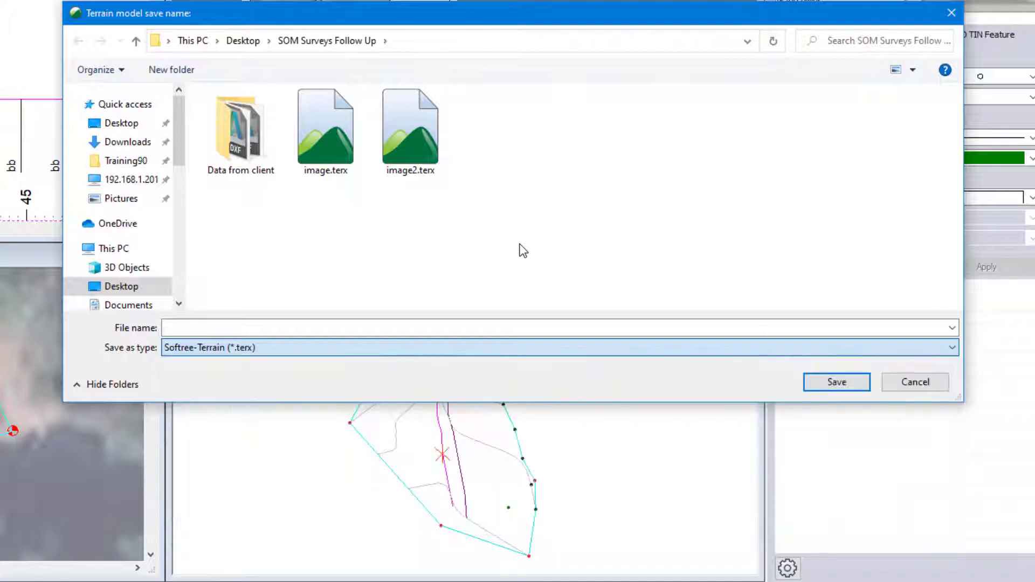
left_click(915, 382)
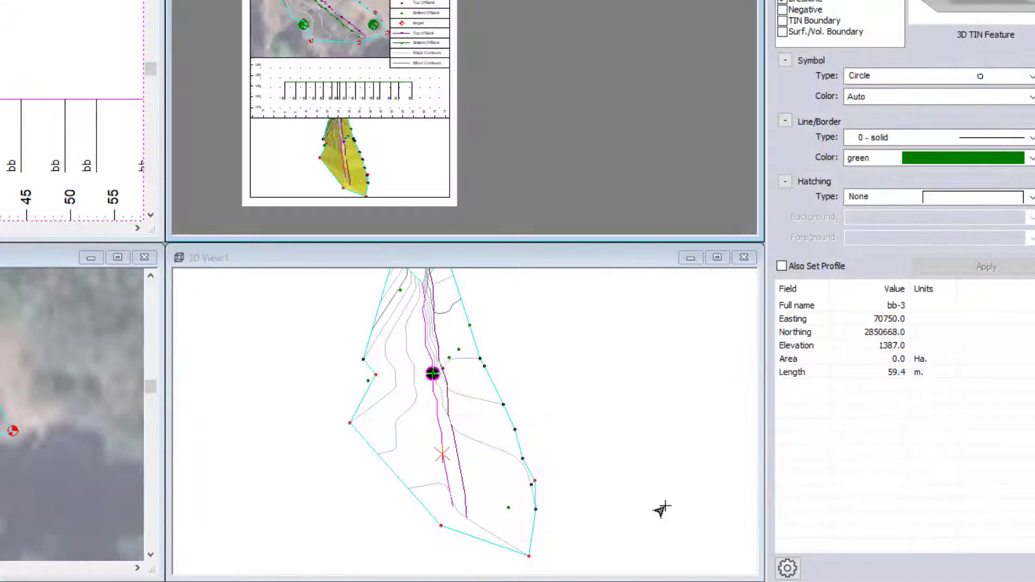